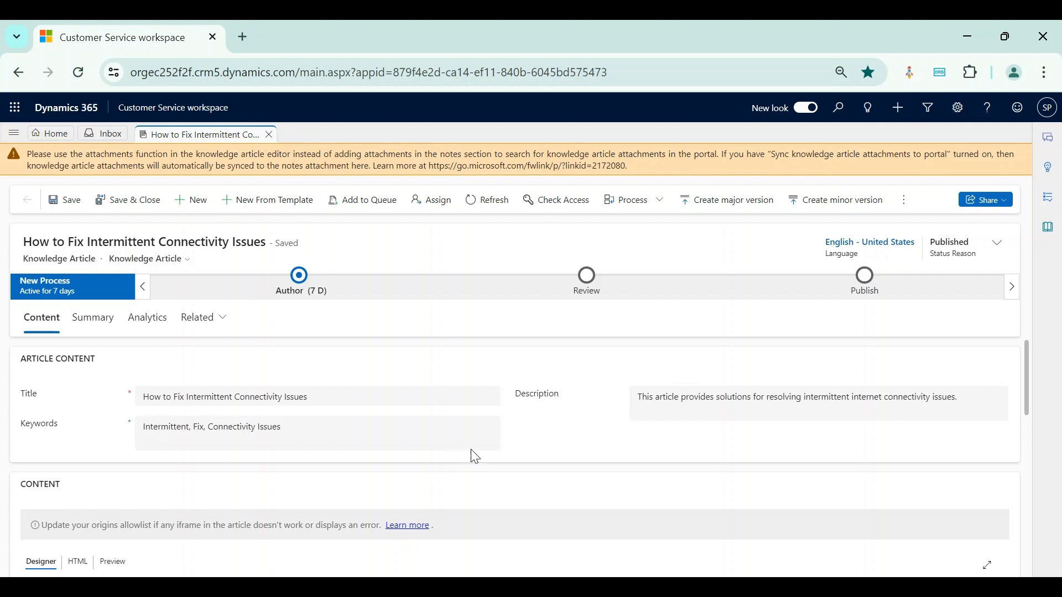
# - Read through the article's title, keywords, description and full content, from the introduction to the Contact Support step
pyautogui.scroll(-3, 492, 446)
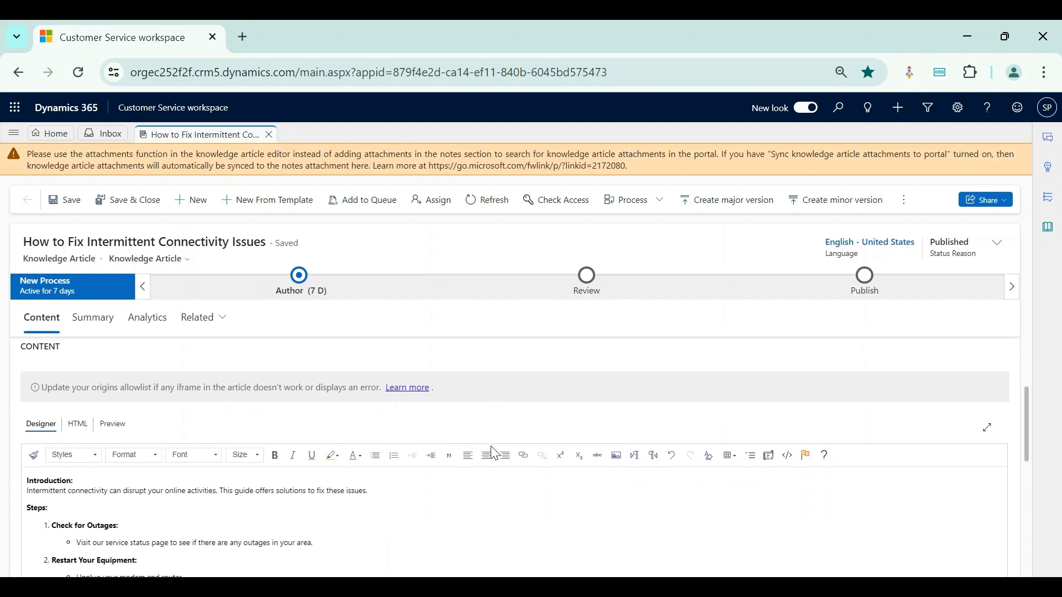
pyautogui.scroll(1, 448, 524)
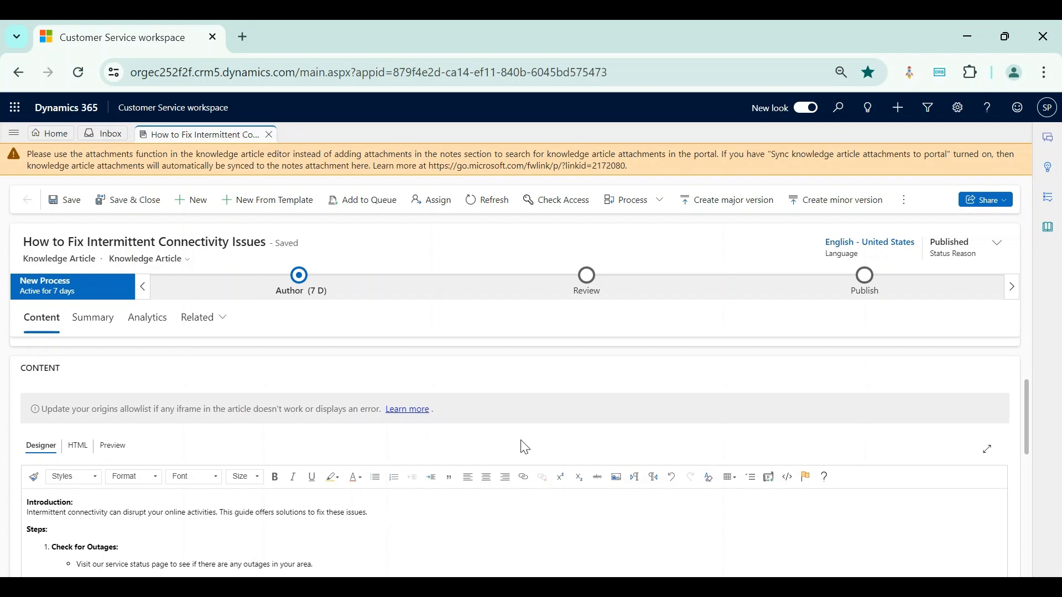
pyautogui.scroll(-2, 524, 447)
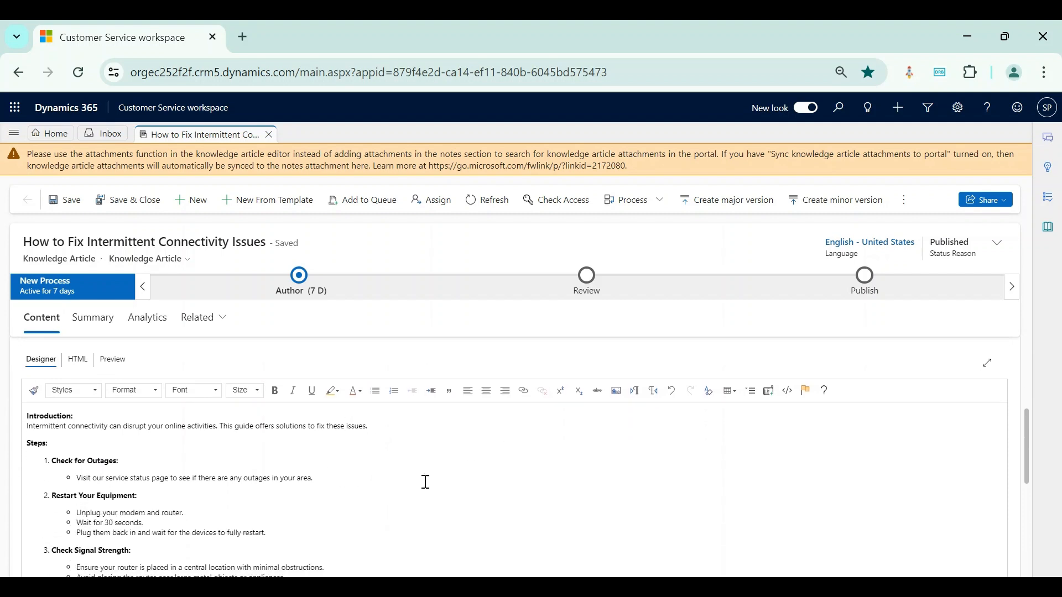
pyautogui.scroll(-1, 390, 477)
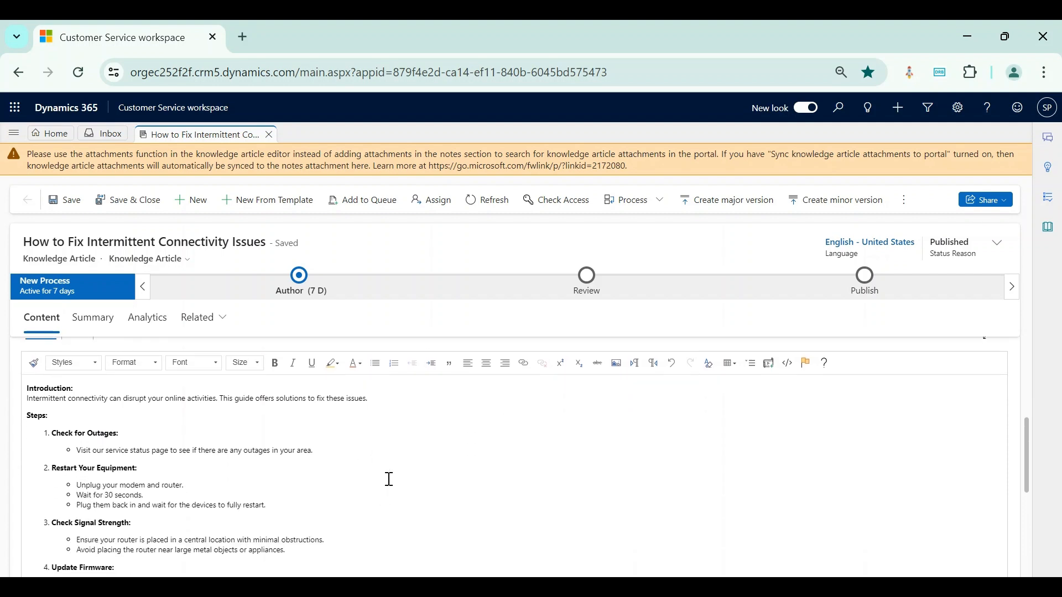
pyautogui.scroll(-1, 388, 479)
pyautogui.scroll(-3, 389, 478)
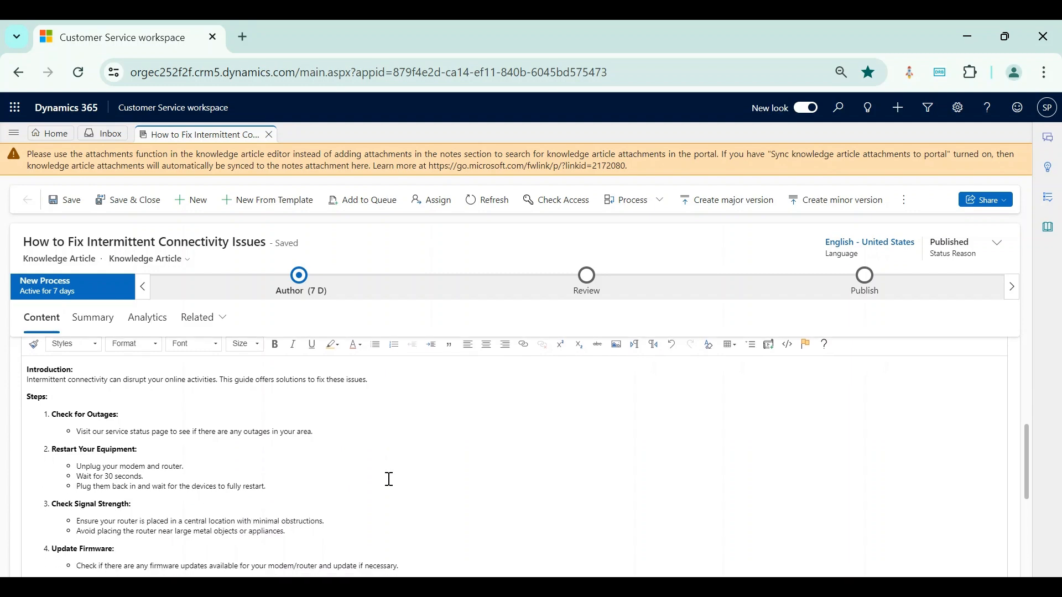
pyautogui.scroll(-5, 388, 479)
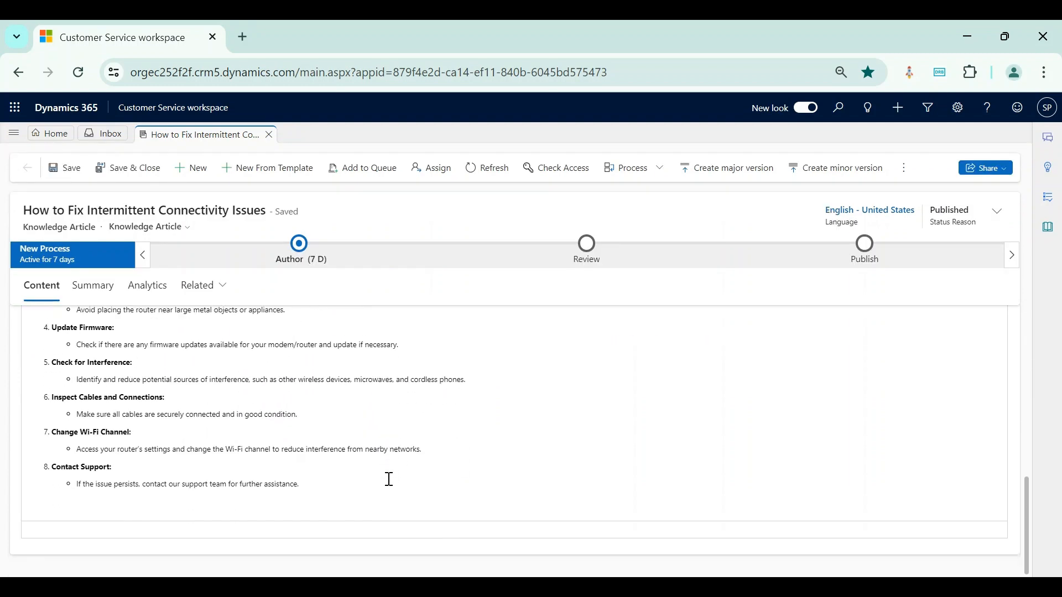
pyautogui.scroll(10, 389, 479)
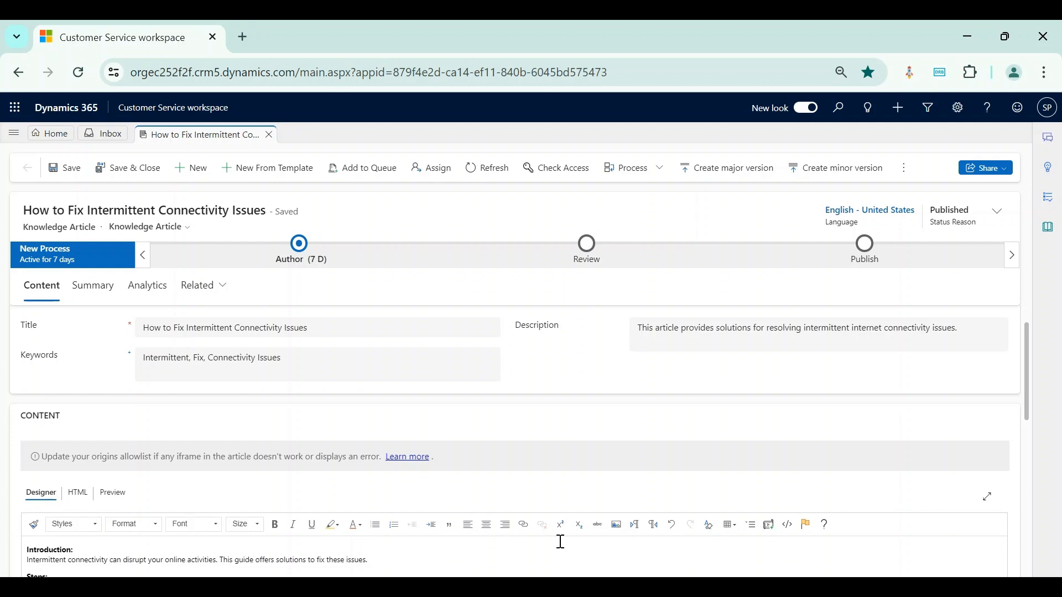
pyautogui.scroll(-5, 690, 553)
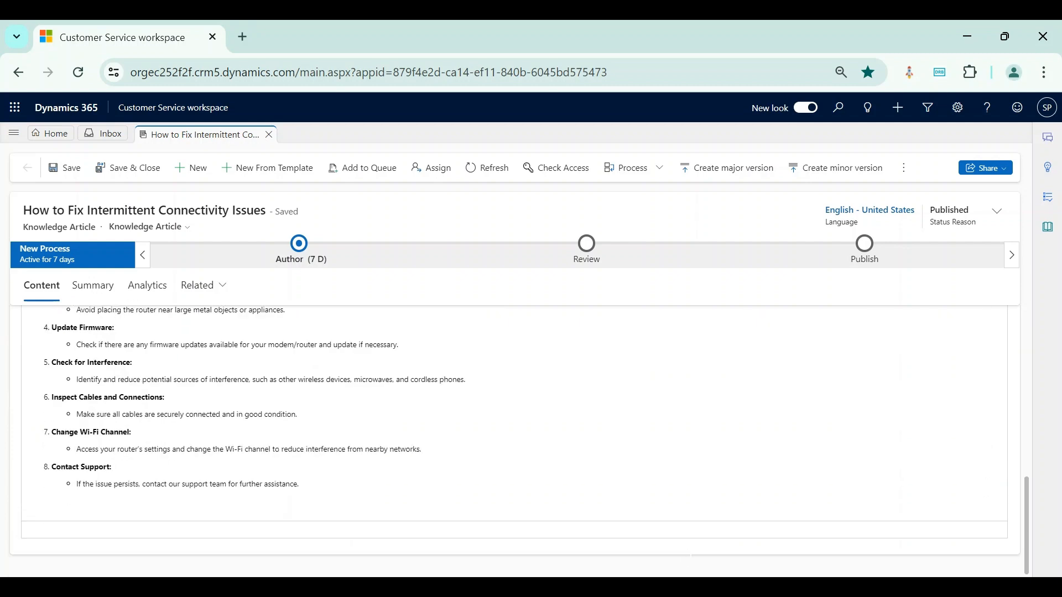
pyautogui.scroll(5, 691, 553)
pyautogui.scroll(1, 691, 553)
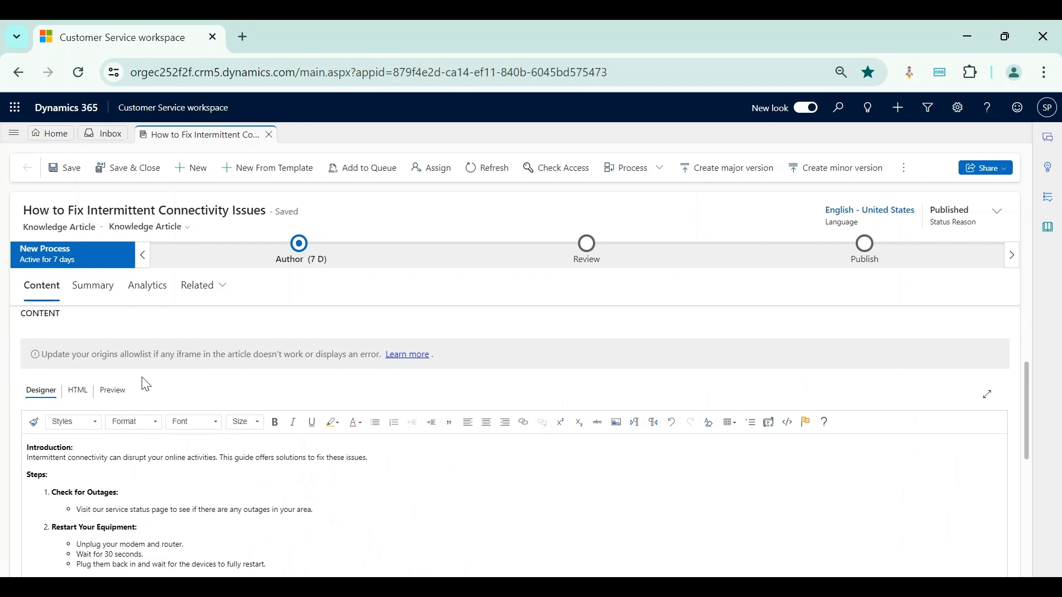
# - View the article content as HTML source and as a rendered preview
pyautogui.click(81, 396)
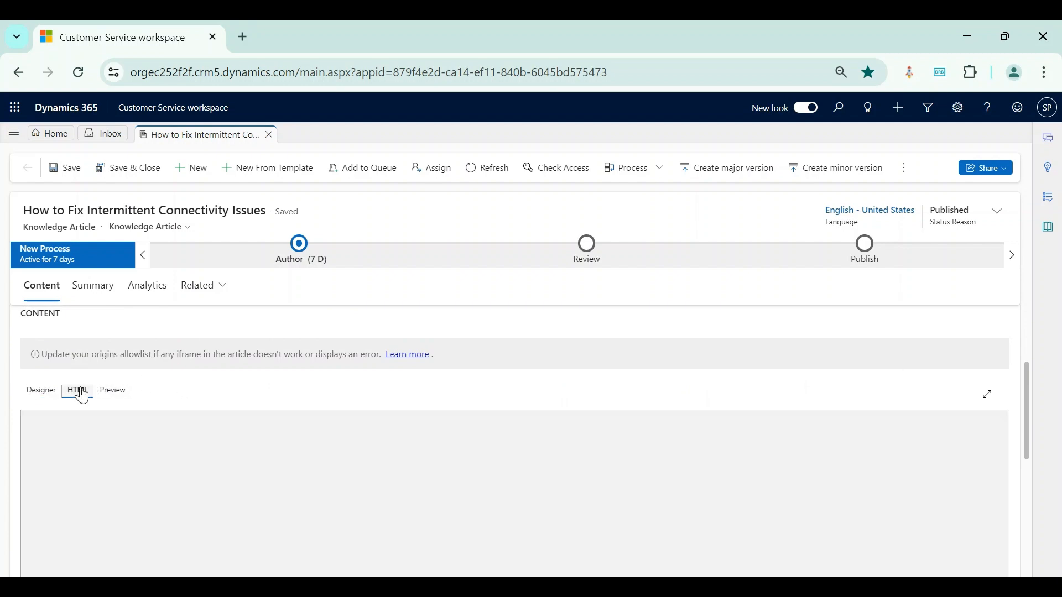
pyautogui.click(114, 394)
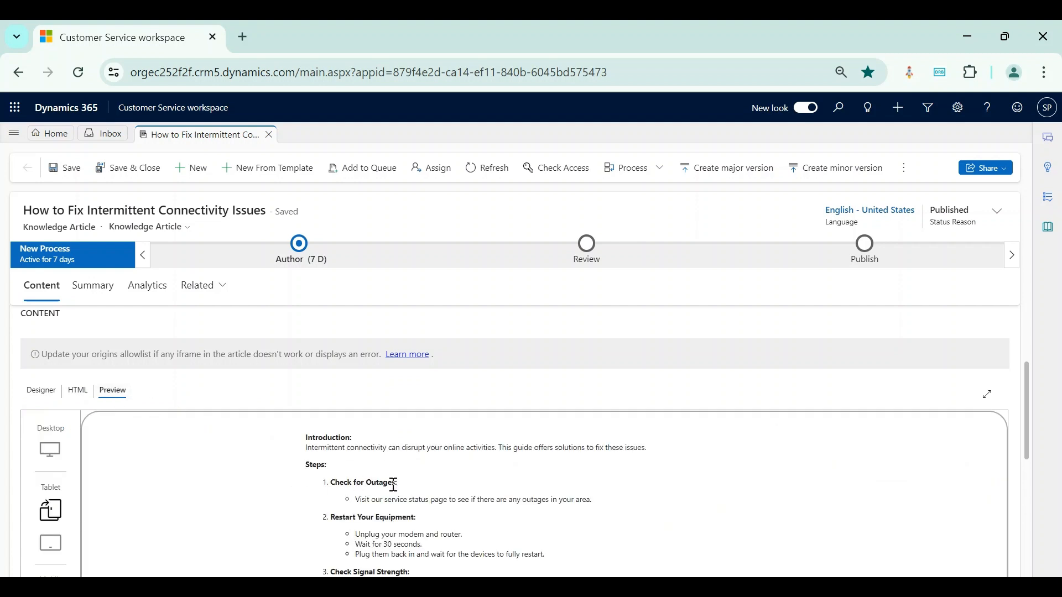
pyautogui.scroll(-5, 394, 485)
pyautogui.scroll(8, 393, 484)
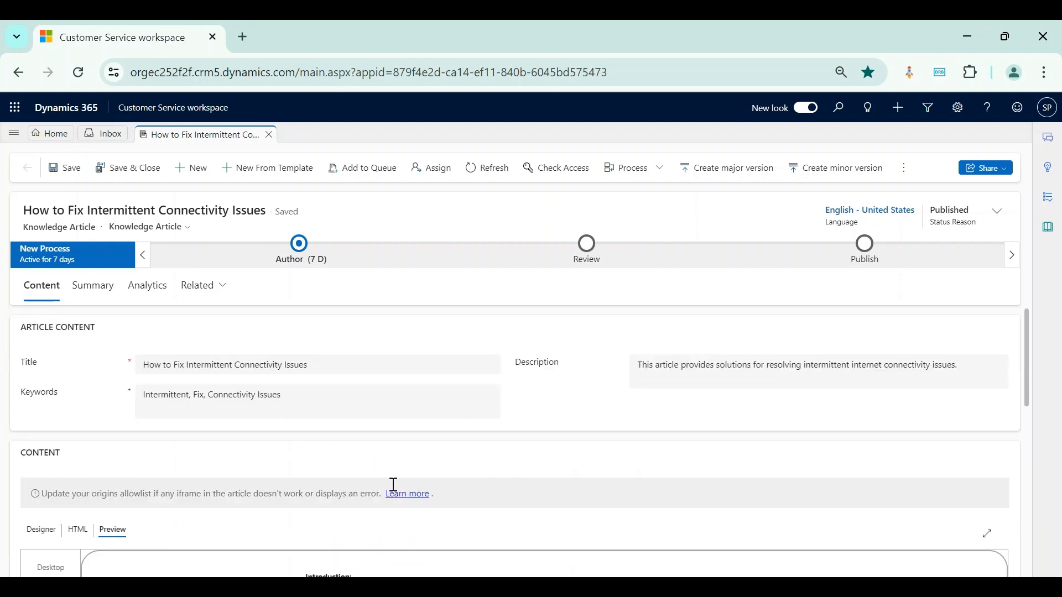
# - Examine the article's summary information, including its basic settings, timeline and publish settings
pyautogui.click(94, 300)
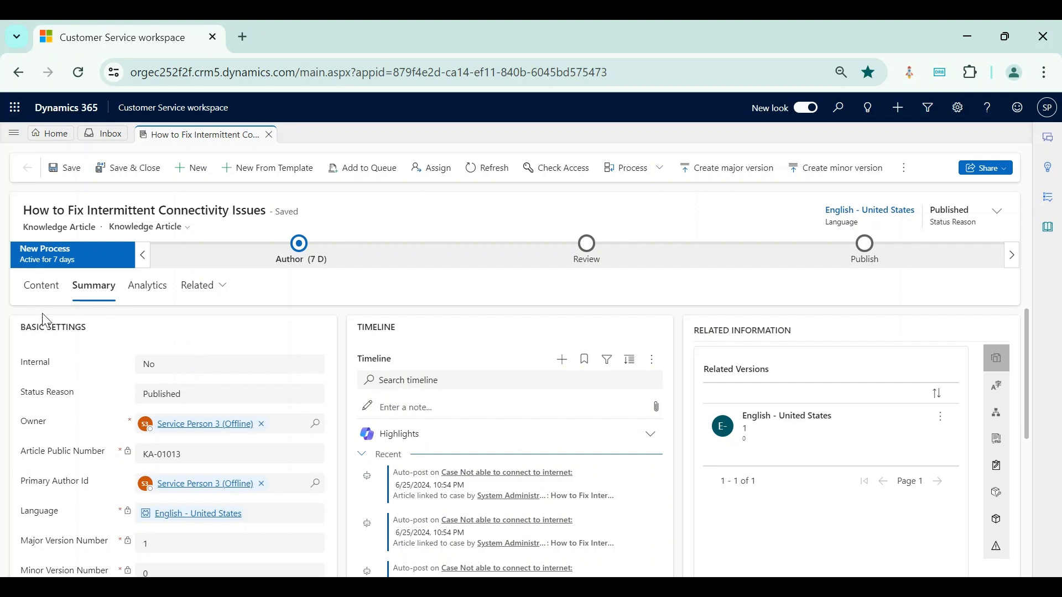
pyautogui.scroll(-2, 91, 348)
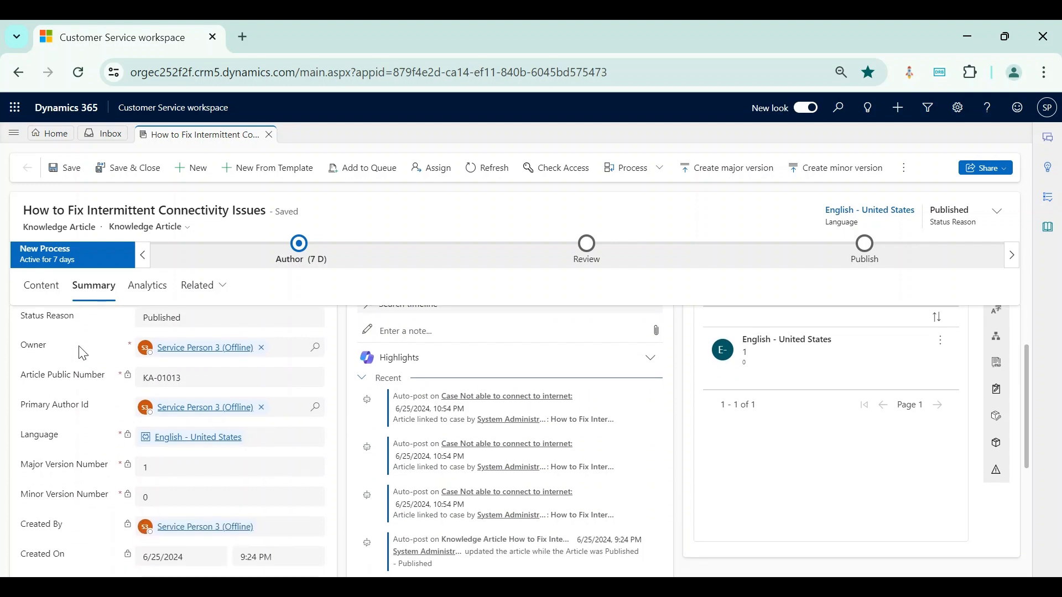
pyautogui.scroll(-1, 58, 481)
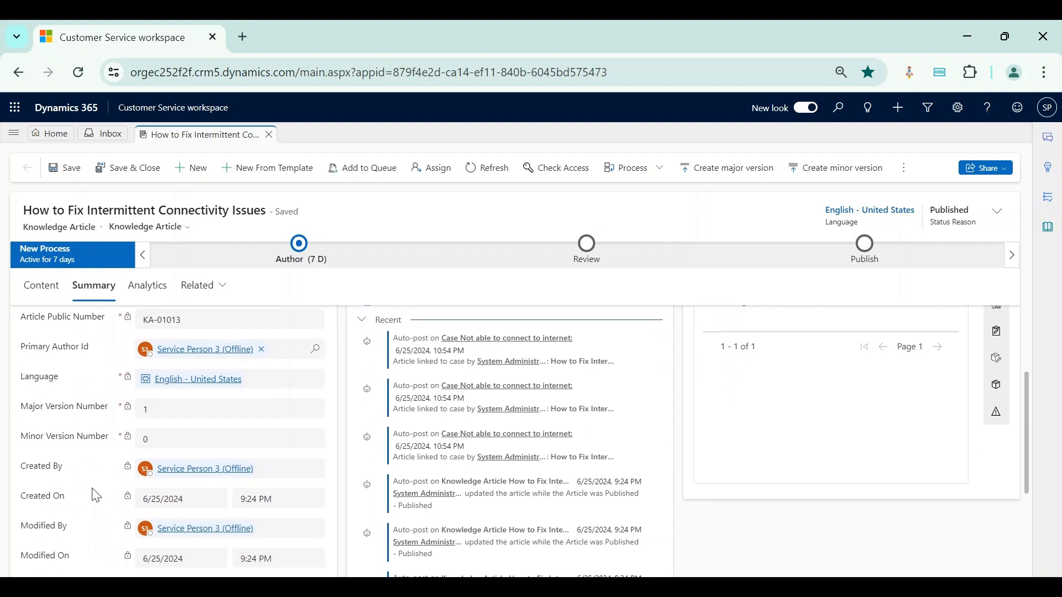
pyautogui.scroll(-3, 95, 495)
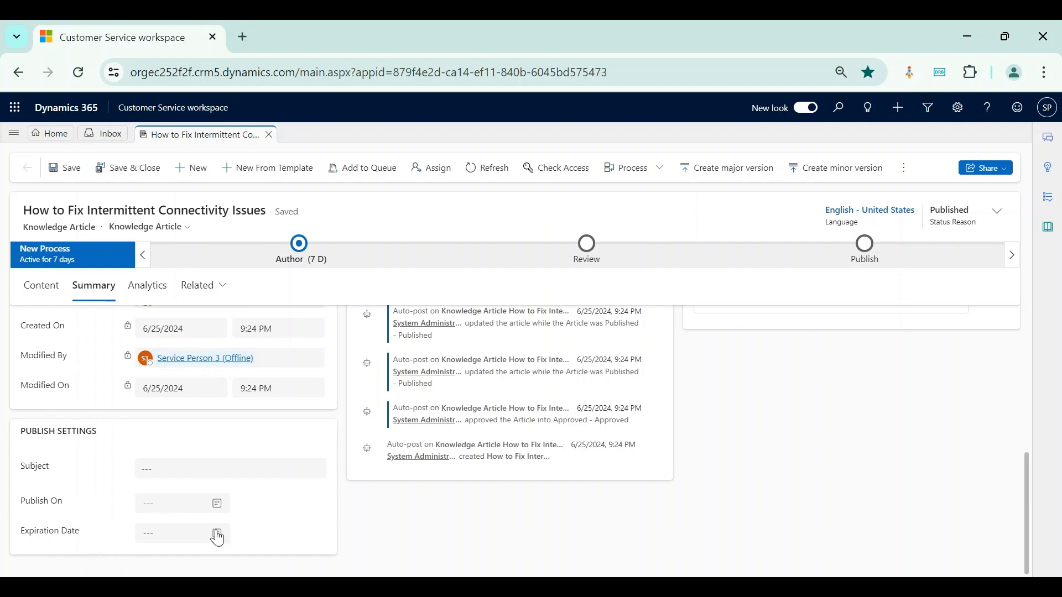
pyautogui.scroll(8, 376, 498)
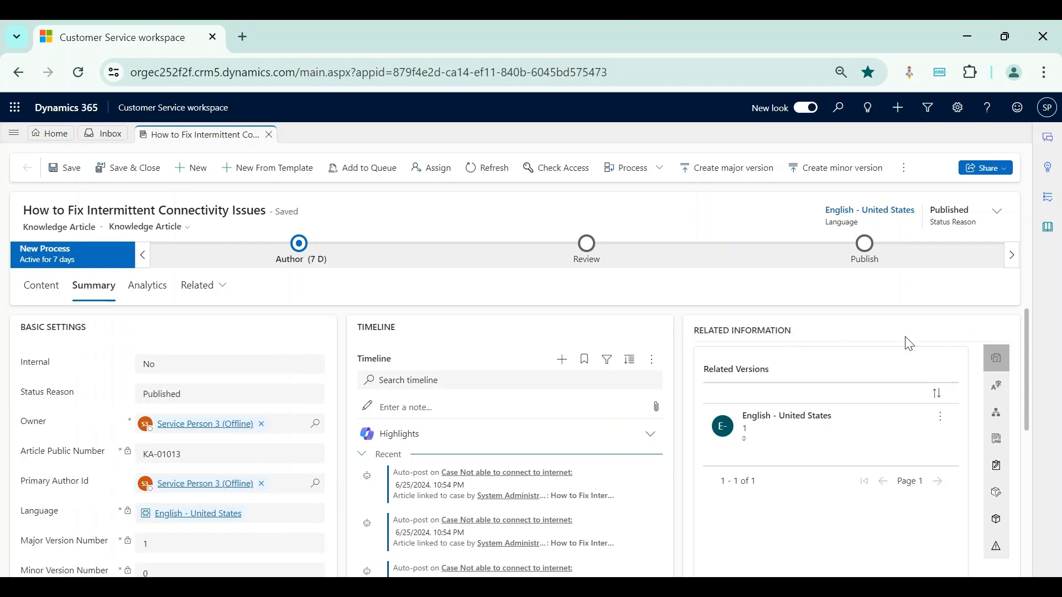
# - Examine the article's related versions, translations and other related information, and close the article
pyautogui.scroll(-2, 903, 344)
pyautogui.scroll(1, 909, 343)
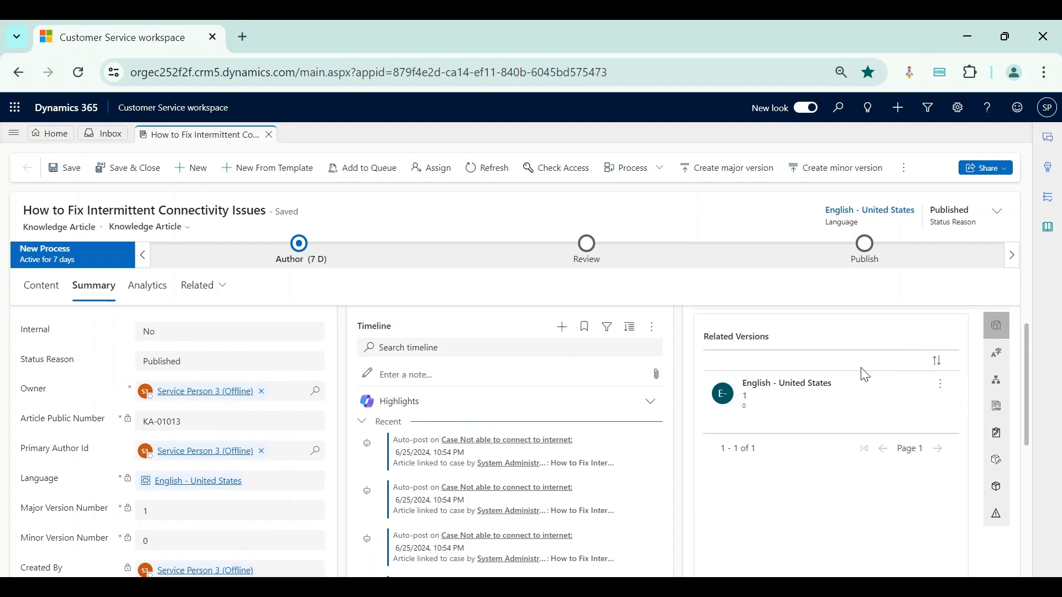
pyautogui.click(996, 352)
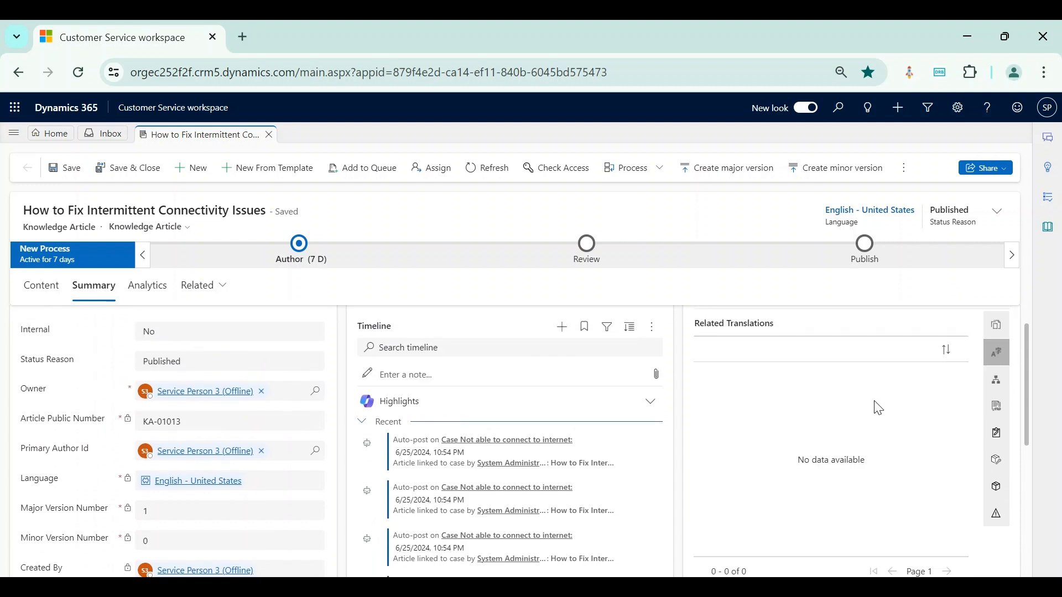
pyautogui.click(997, 387)
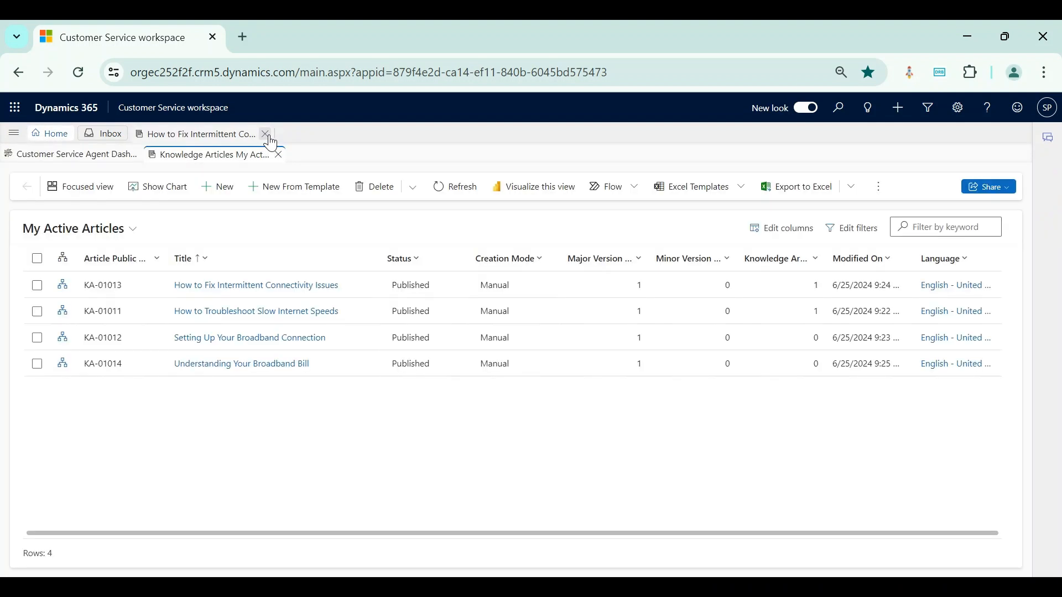
pyautogui.click(268, 134)
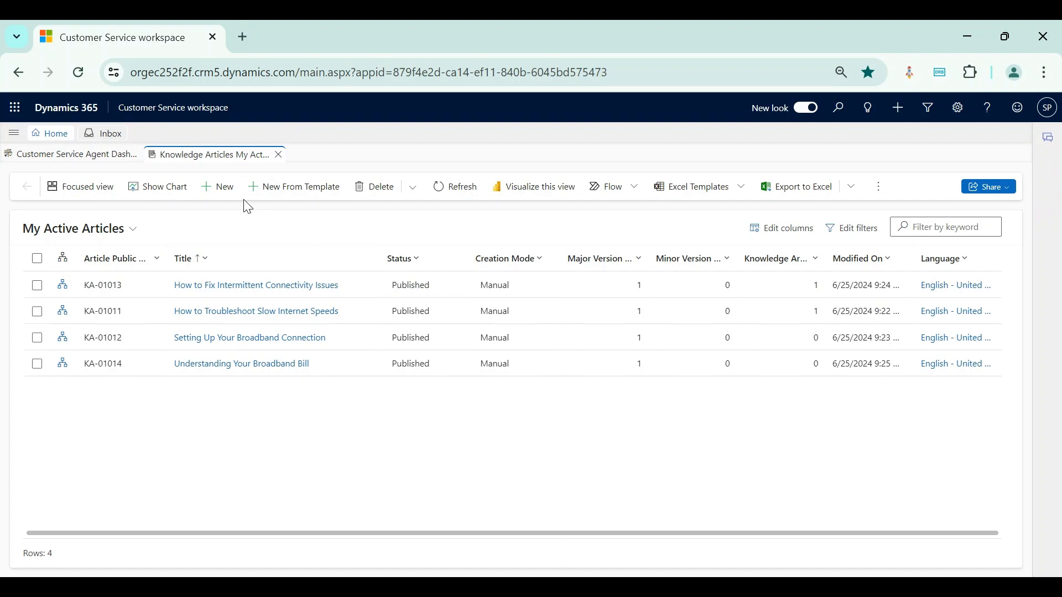
# - Create a new knowledge article titled "How to Configure Your Broadband Router for Optimal Performance"
pyautogui.click(221, 189)
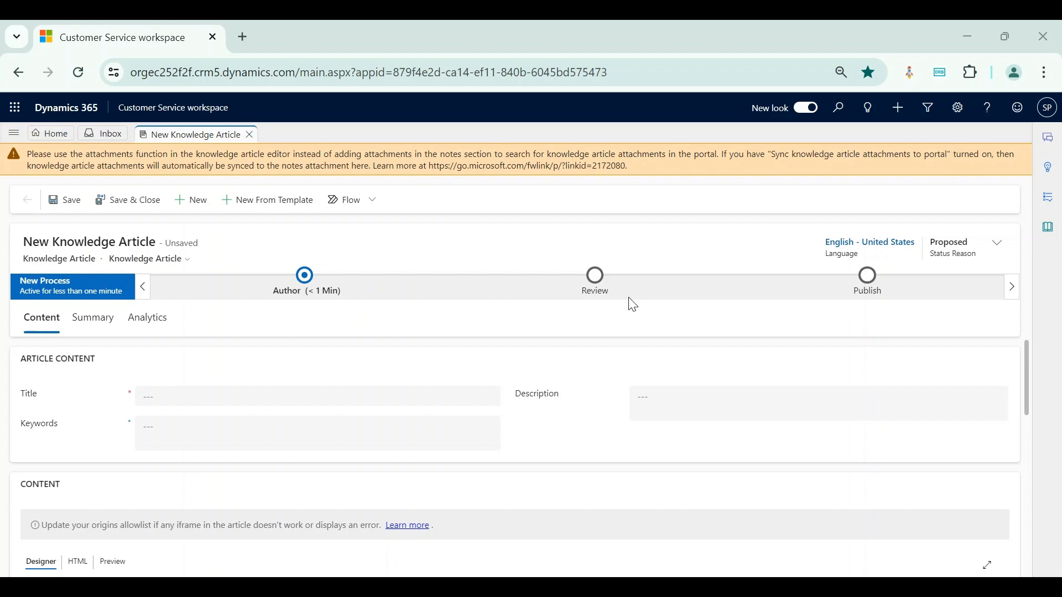
pyautogui.click(190, 399)
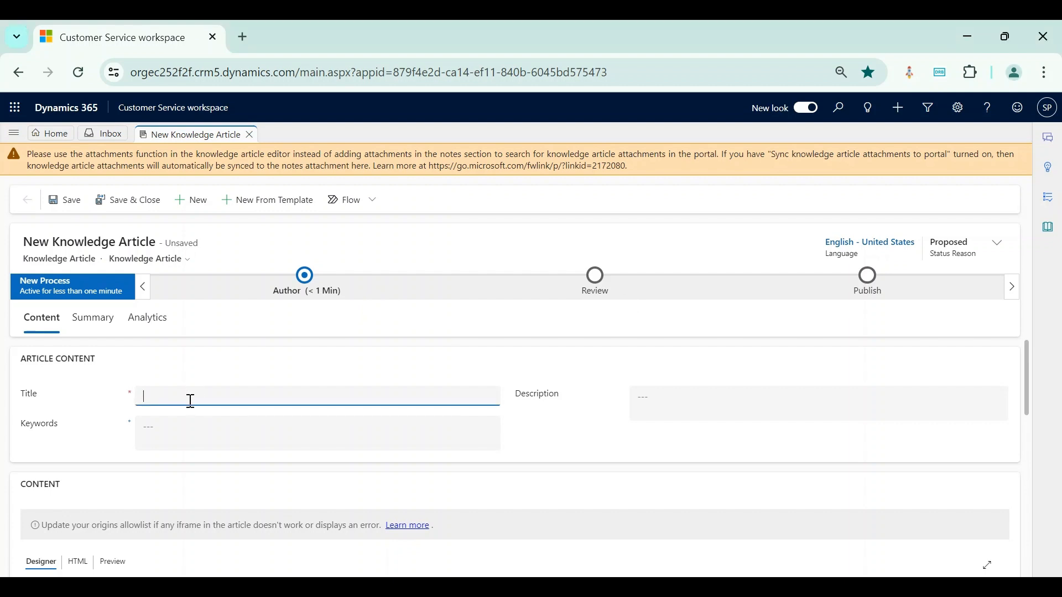
pyautogui.write('How to Configure Your Broadband Router for Optimal Performance')
pyautogui.click(301, 369)
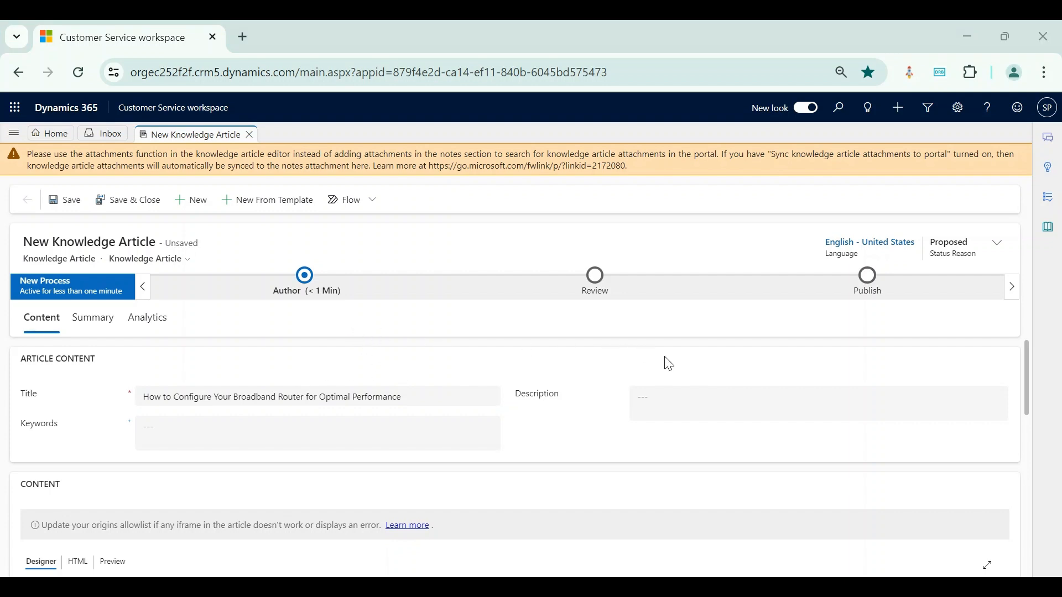
# - Enter the description "This article provides step-by-step instructions to configure your broadband router settings for the best performance, ensuring a stable and fast internet c"
pyautogui.click(651, 394)
pyautogui.write('This article provides step-by-step instructions to configure your broadband router settings for the best performance, ensuring a stable and fast internet c')
pyautogui.write('This article provides step-by-step instructions to configure your broadband router settings for the best performance, ensuring a stable and fast internet c')
# - Enter the keywords "Router configuration, broadband performance, Wi-Fi optimization, network security, router settings"
pyautogui.click(176, 406)
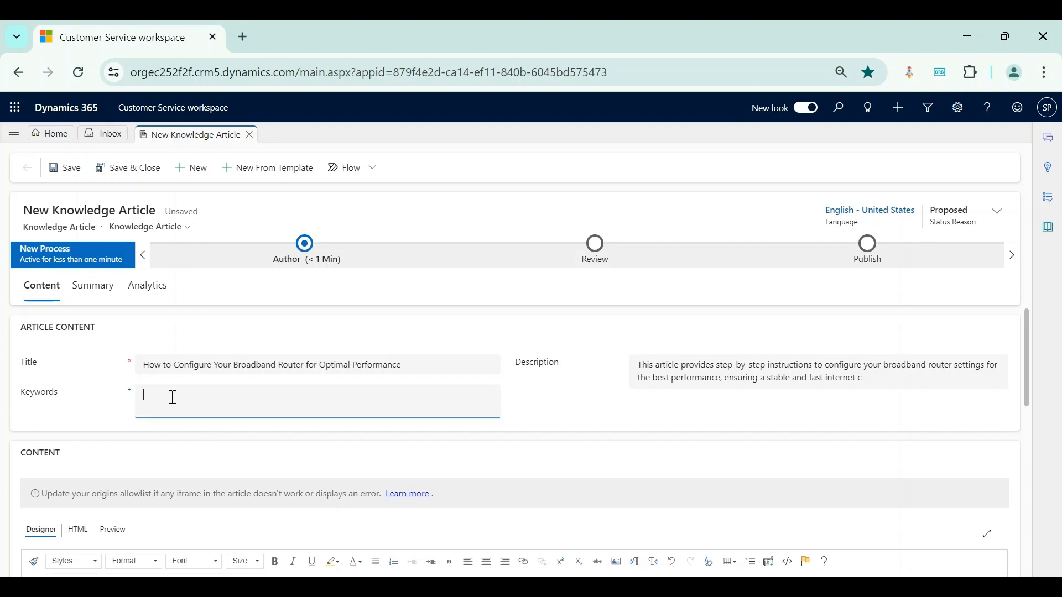
pyautogui.write('Router configuration, broadband performance, Wi-Fi optimization, network security, router settings')
pyautogui.click(557, 407)
# - Paste the copied resolution steps, from Access Router Settings to Reboot Regularly, into the article's content body
pyautogui.scroll(-4, 557, 406)
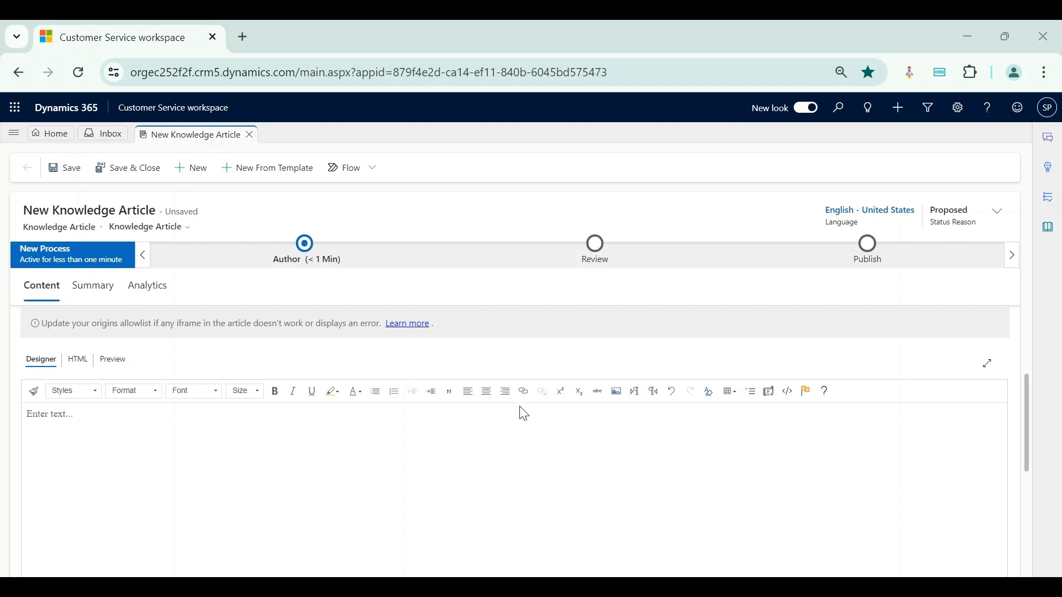
pyautogui.click(149, 438)
pyautogui.hotkey('ctrl', 'v')
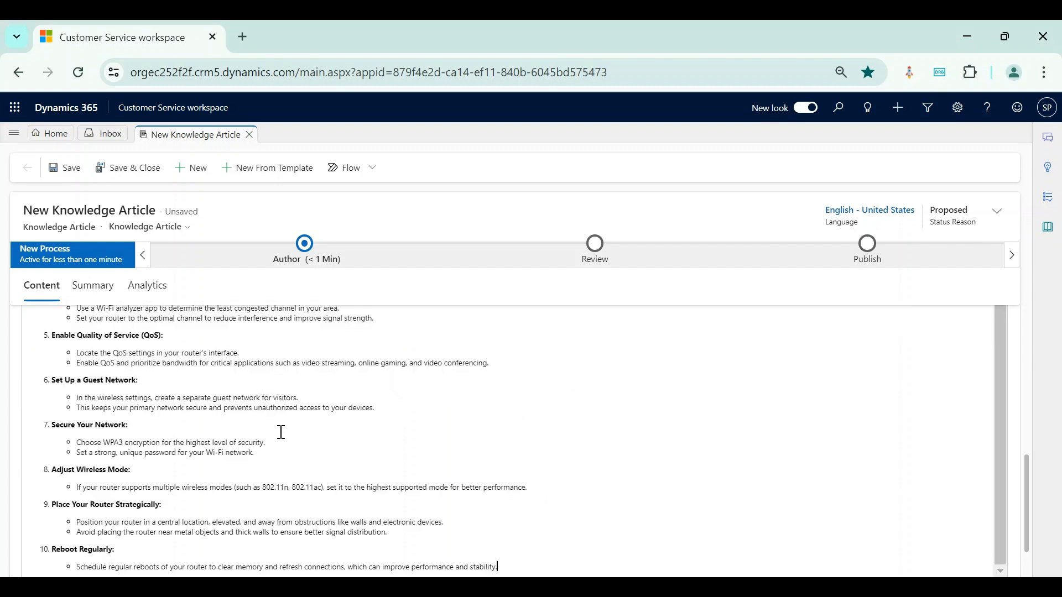
pyautogui.scroll(2, 281, 432)
pyautogui.scroll(10, 281, 432)
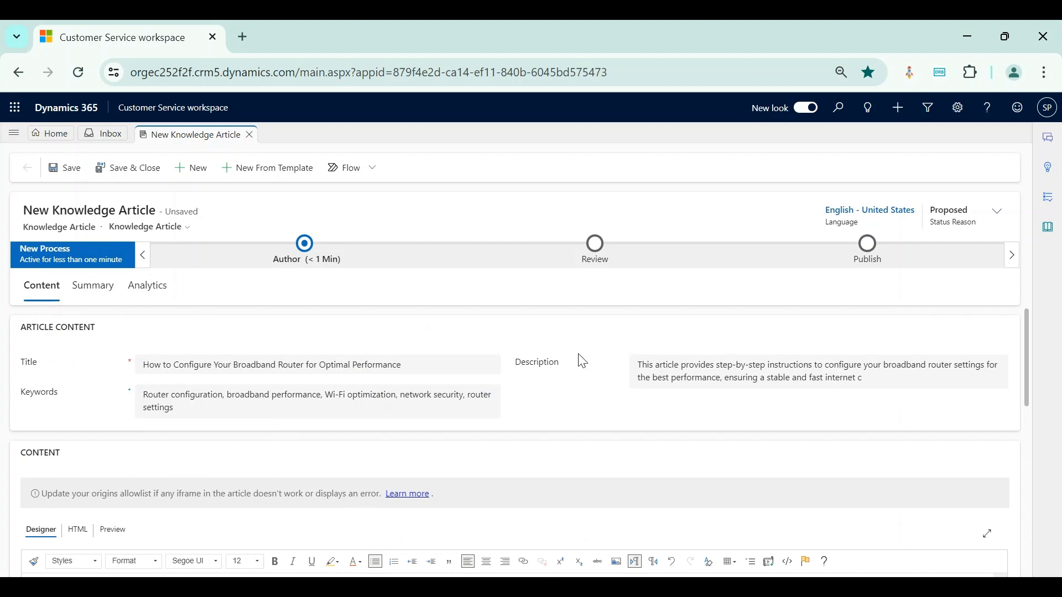
# - Check the new article's keywords and resolution steps, and save the article
pyautogui.click(203, 412)
pyautogui.hotkey('ctrl', 'a')
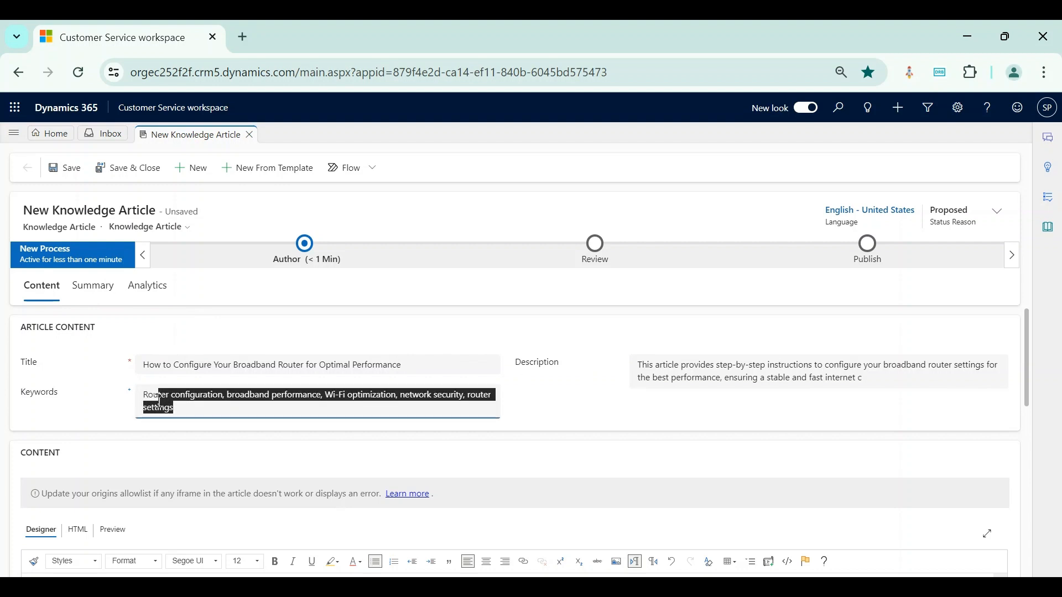
pyautogui.click(203, 412)
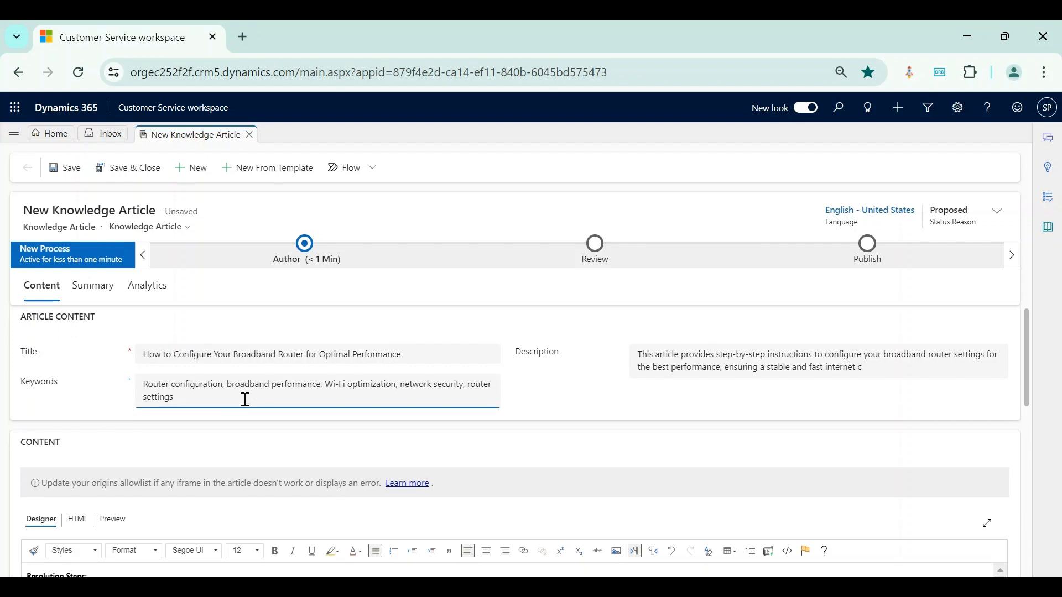
pyautogui.scroll(-4, 245, 400)
pyautogui.scroll(-3, 245, 399)
pyautogui.scroll(6, 245, 400)
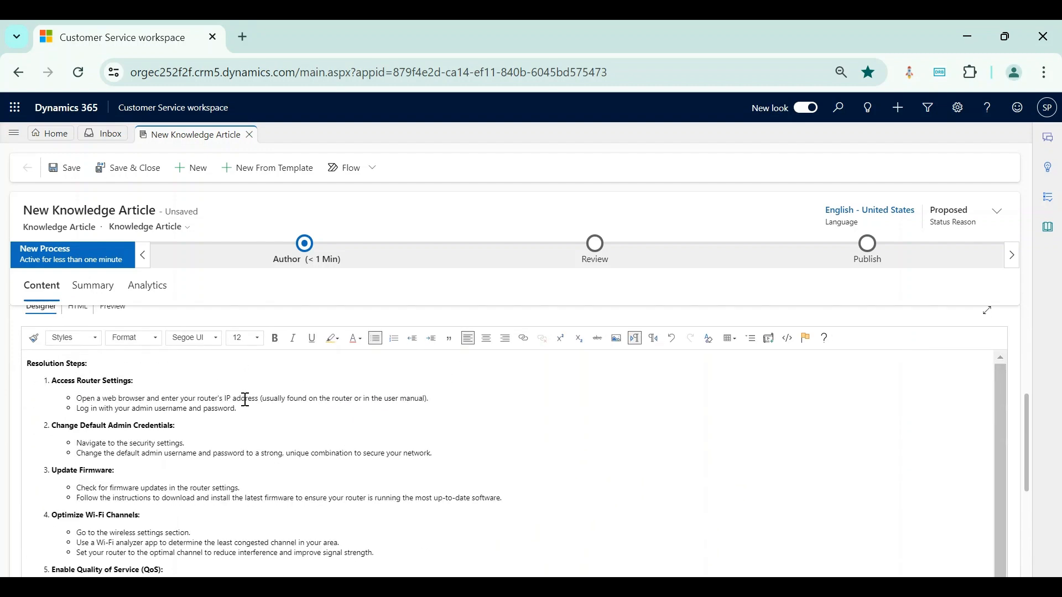
pyautogui.scroll(-6, 296, 467)
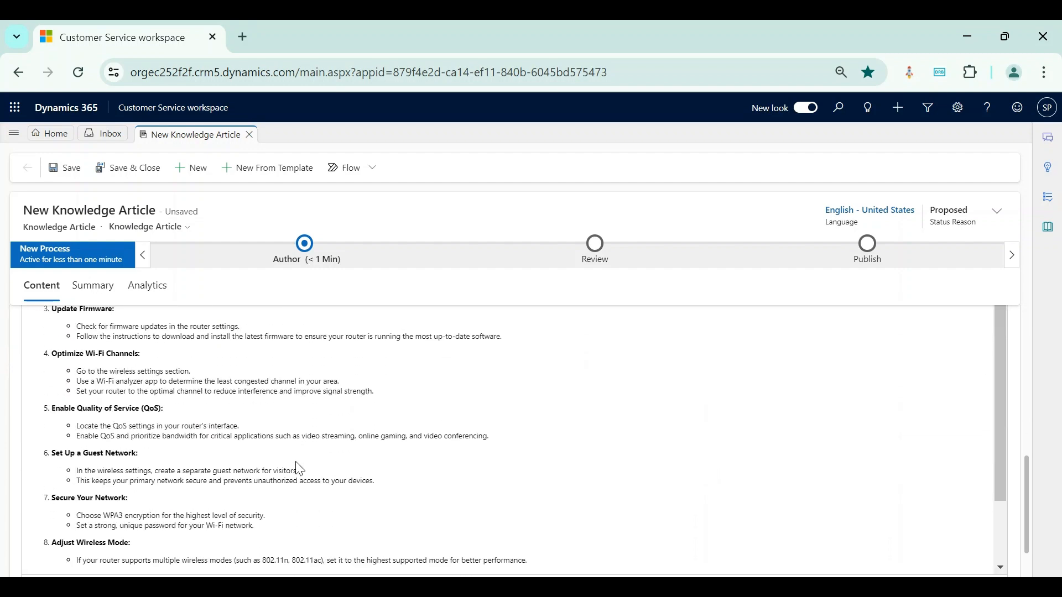
pyautogui.scroll(-1, 269, 467)
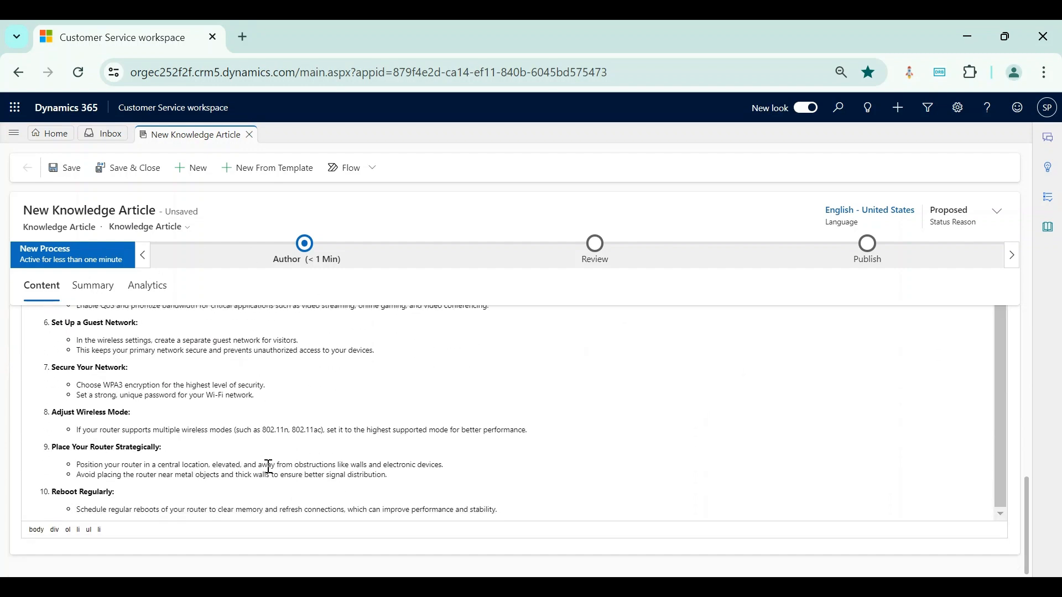
pyautogui.scroll(2, 268, 467)
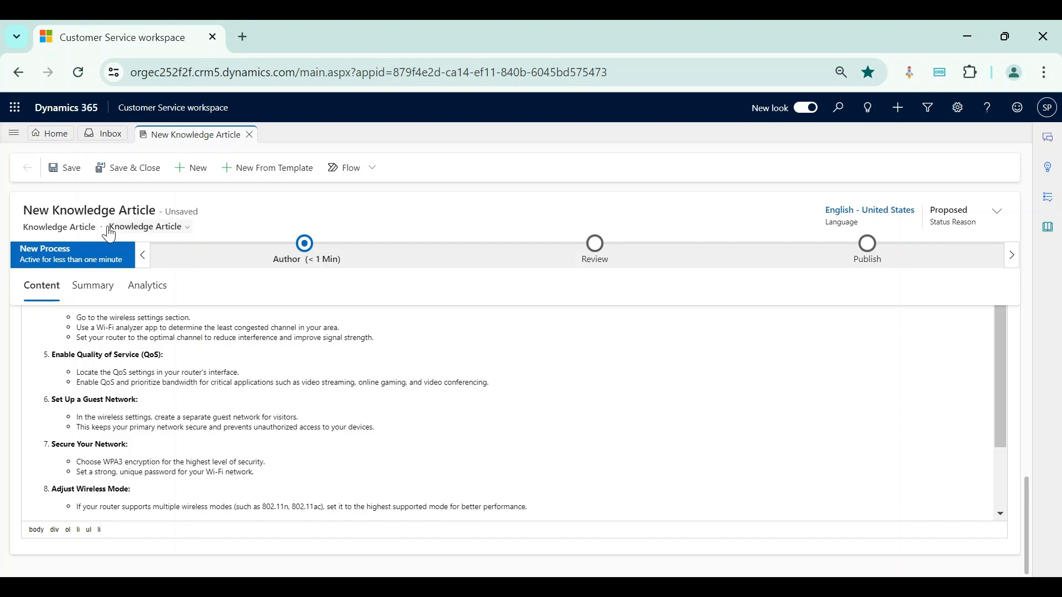
pyautogui.click(64, 169)
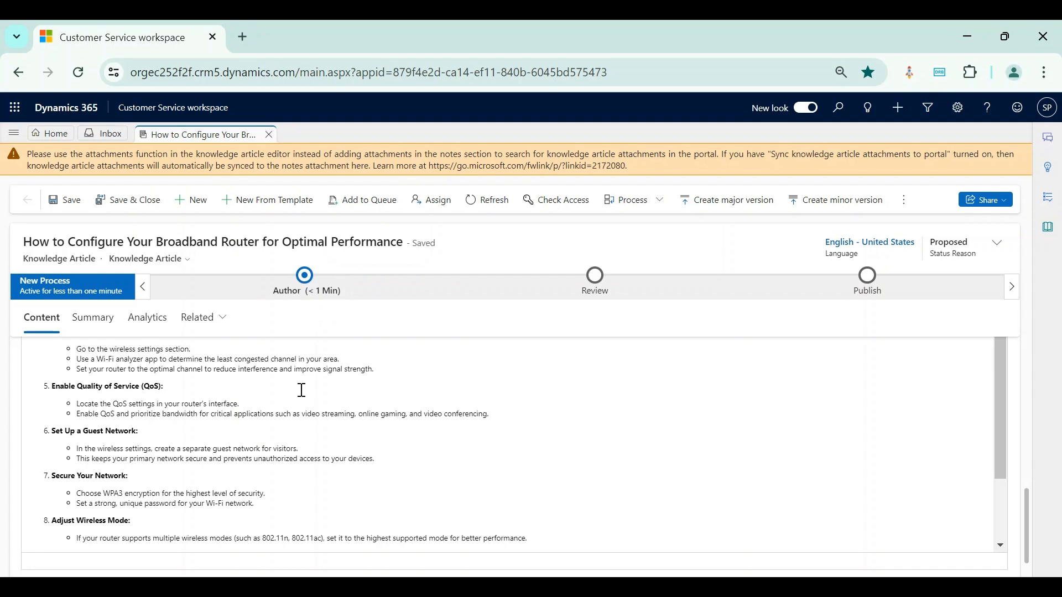
# - Open the new article's summary and examine its basic settings, especially the Internal field
pyautogui.scroll(10, 301, 391)
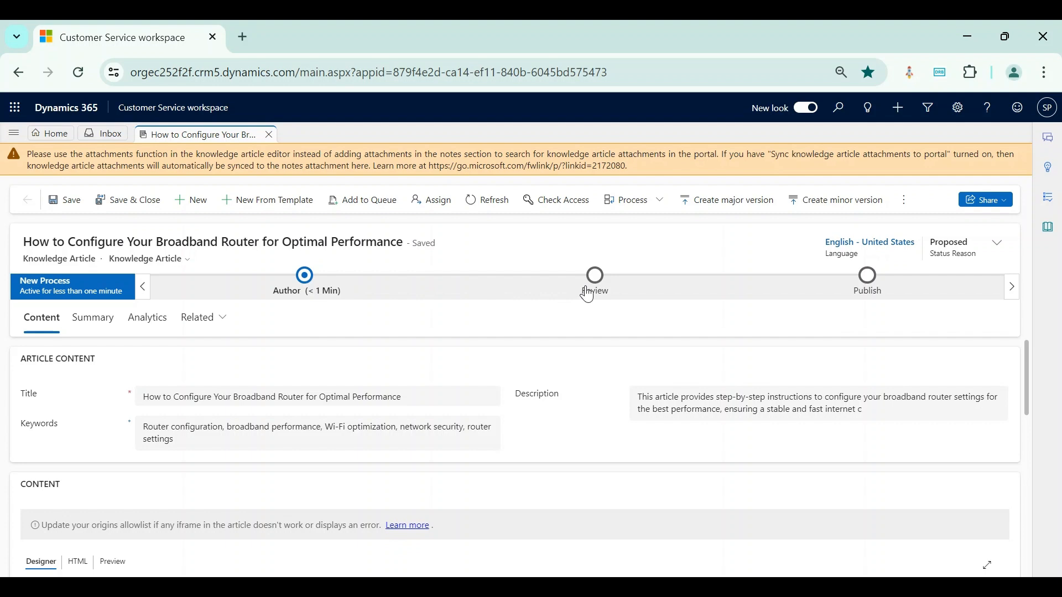
pyautogui.click(93, 323)
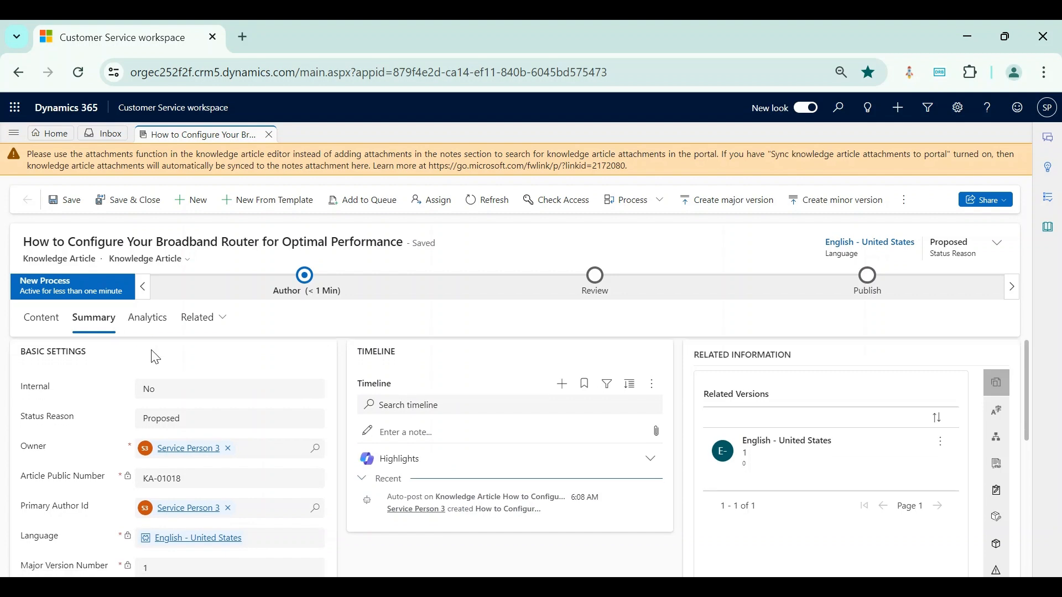
pyautogui.scroll(-1, 108, 376)
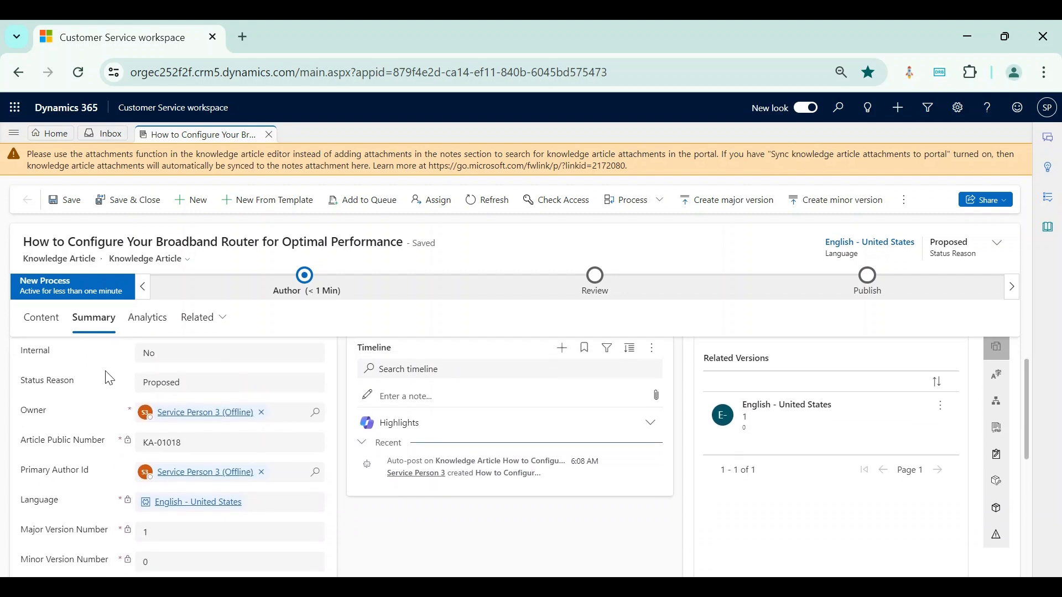
pyautogui.doubleClick(36, 354)
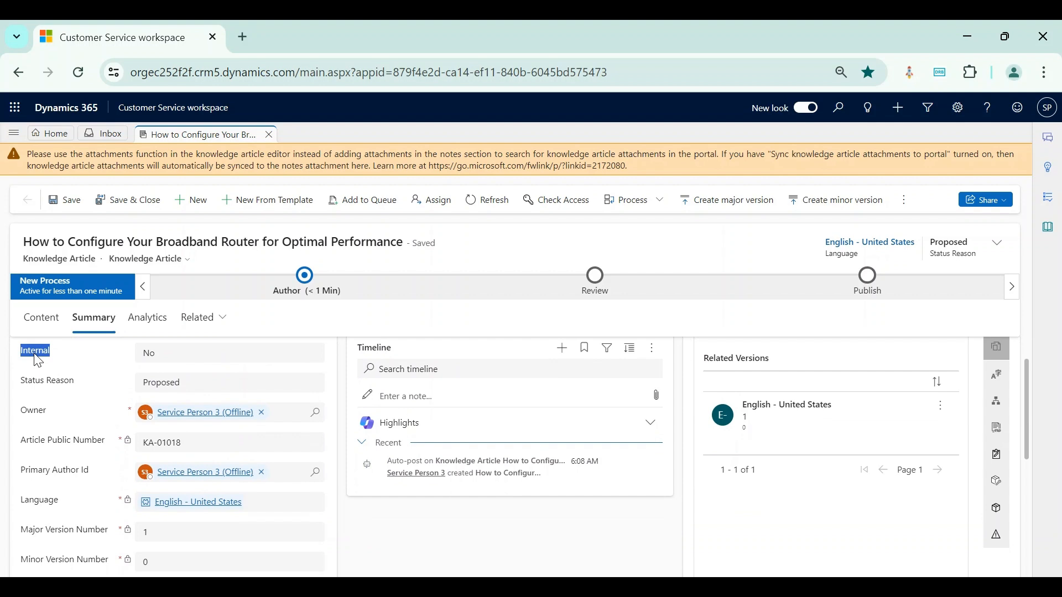
pyautogui.click(105, 360)
pyautogui.scroll(-1, 106, 362)
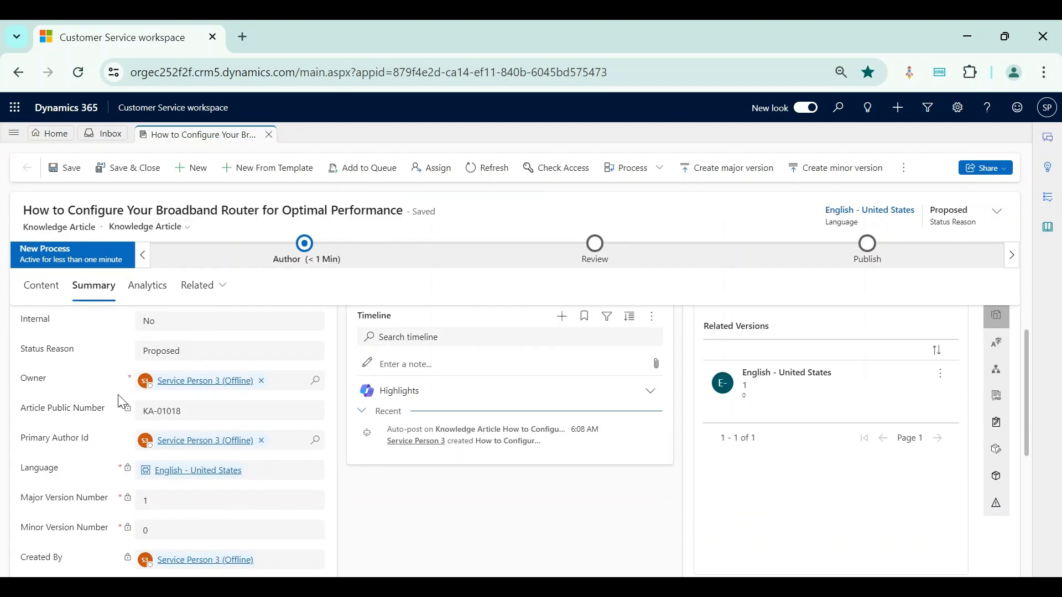
pyautogui.scroll(1, 122, 402)
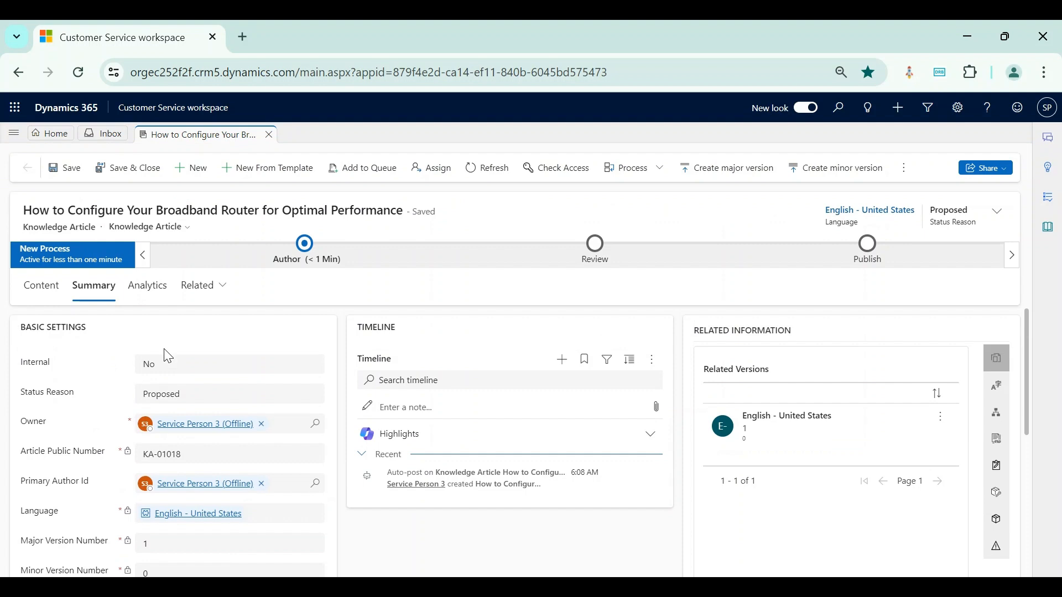
# - Switch the article's Internal setting to Yes, return it to No, and save the article
pyautogui.click(194, 370)
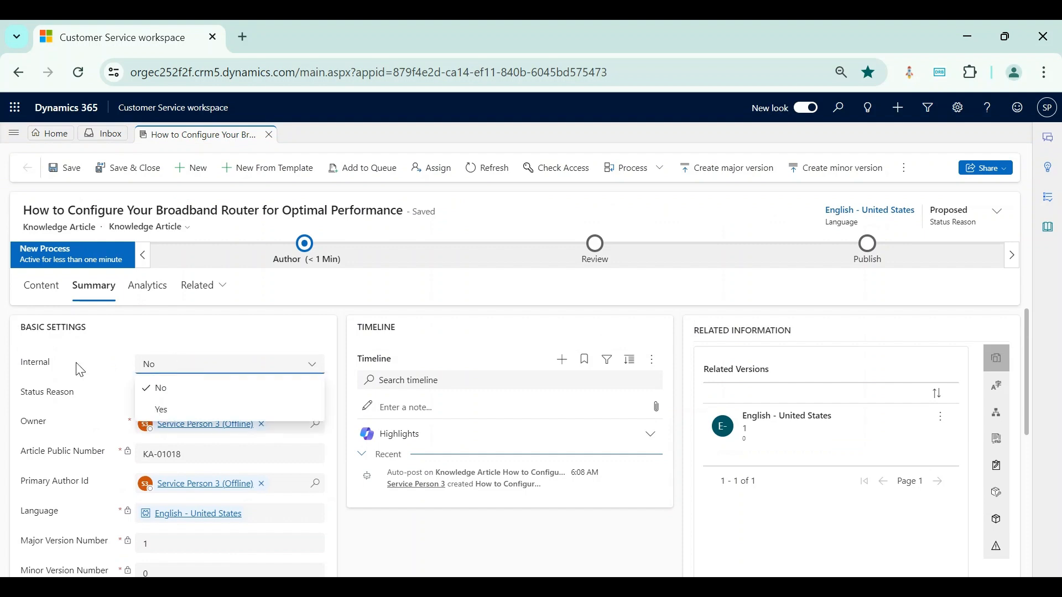
pyautogui.click(165, 406)
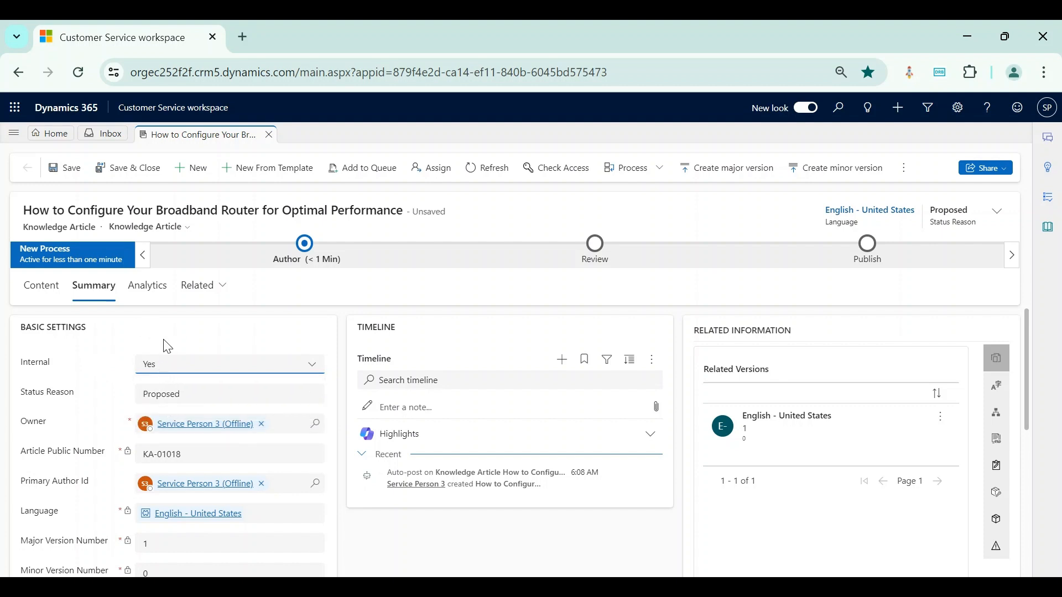
pyautogui.click(190, 371)
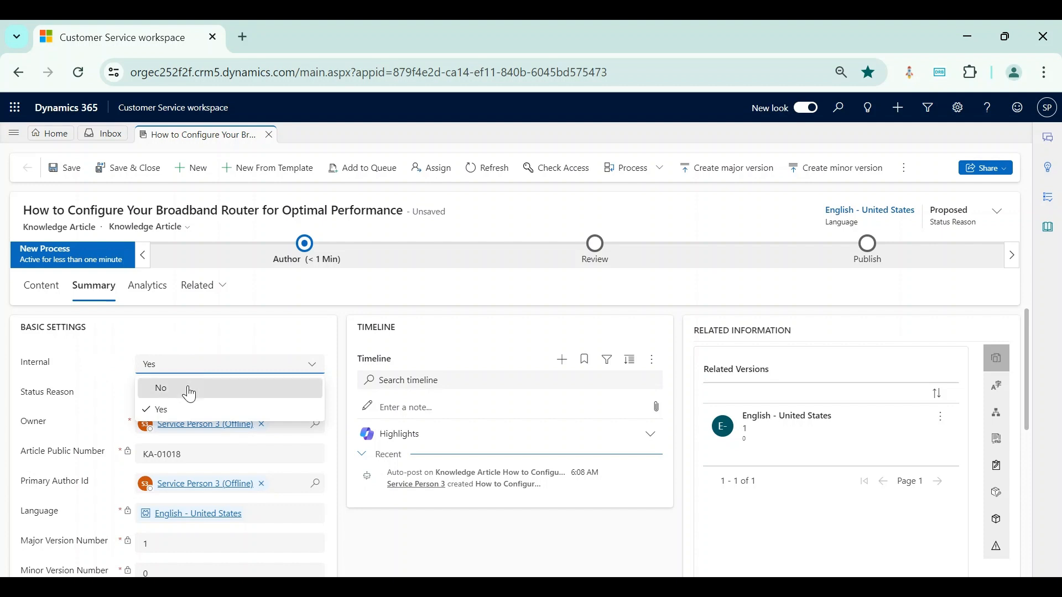
pyautogui.click(189, 392)
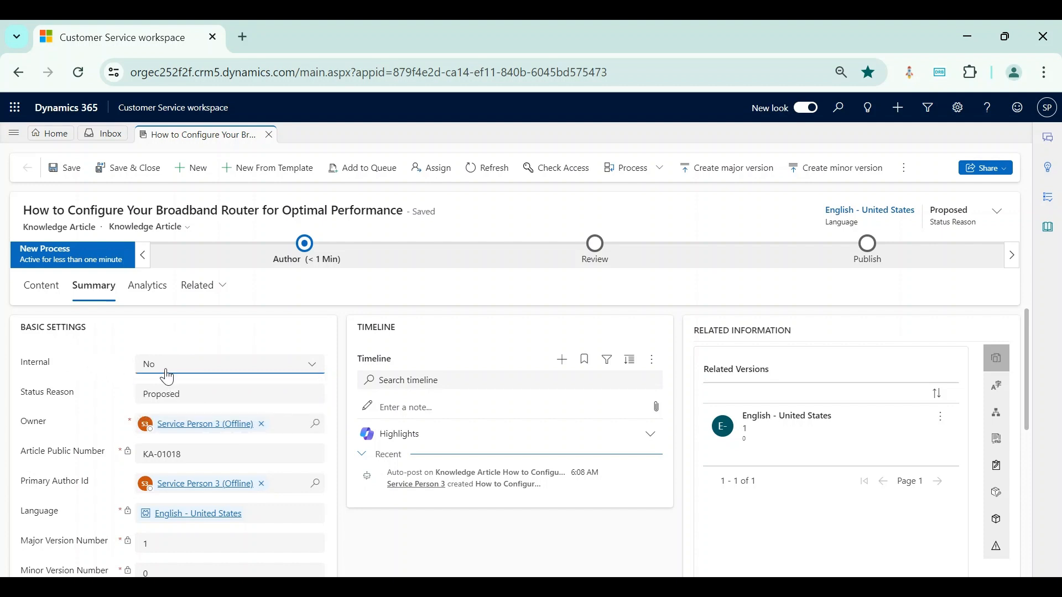
pyautogui.click(70, 167)
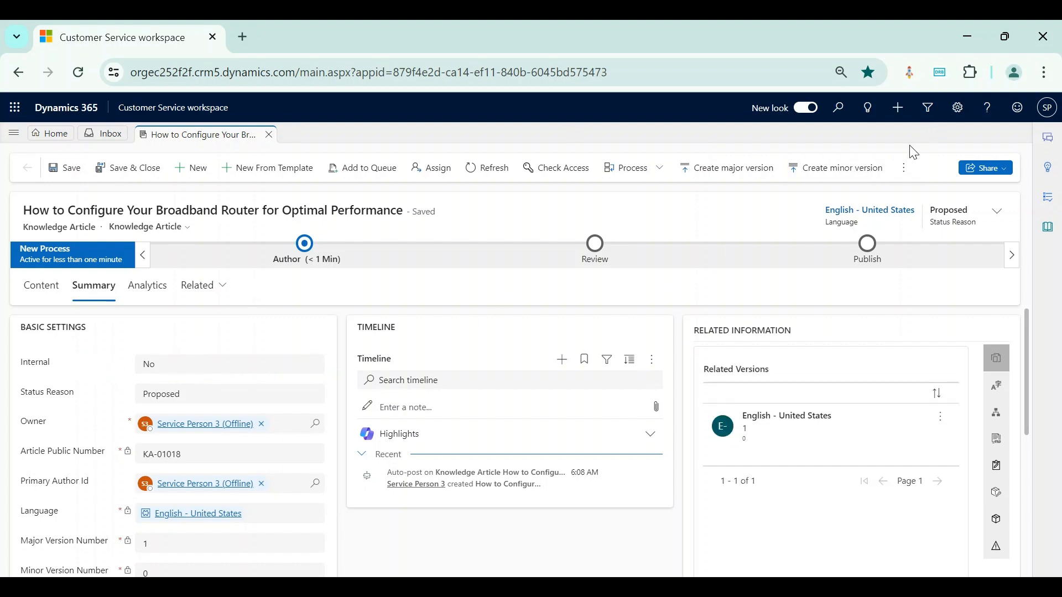
# - Mark the article as internal for this version only
pyautogui.click(905, 168)
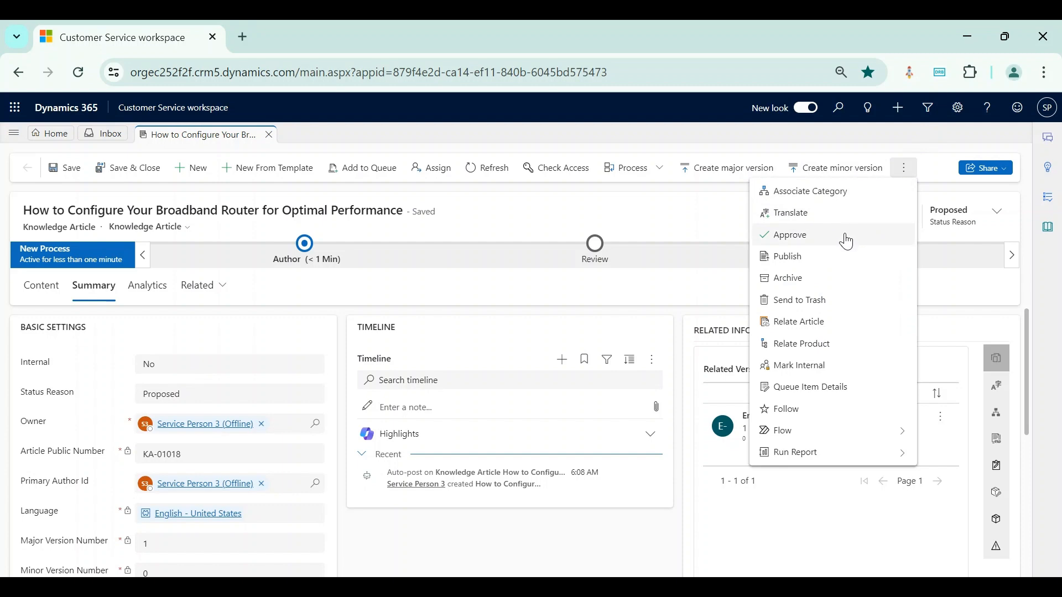
pyautogui.click(826, 370)
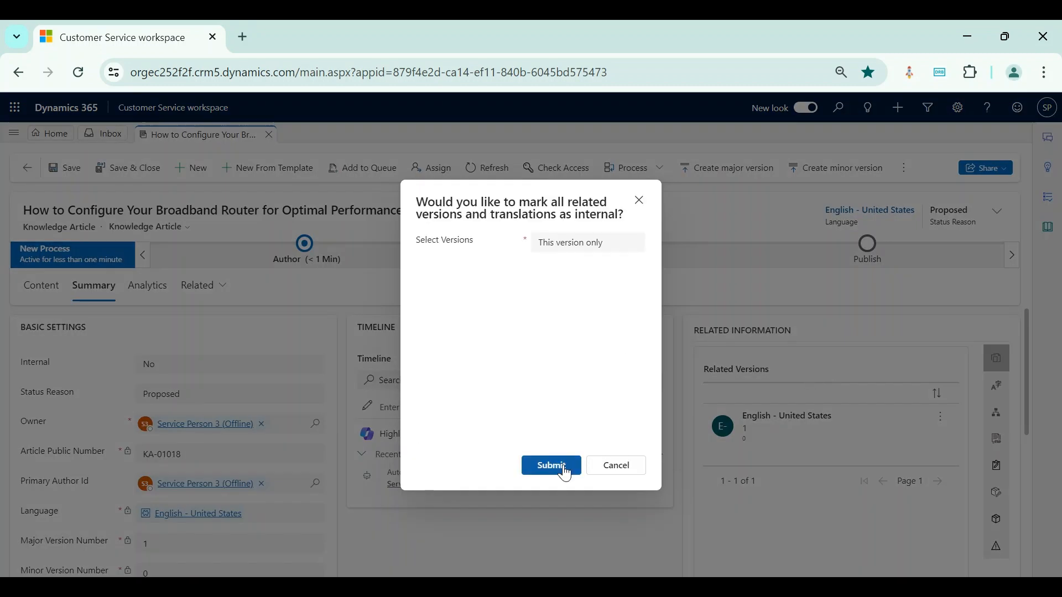
pyautogui.click(564, 469)
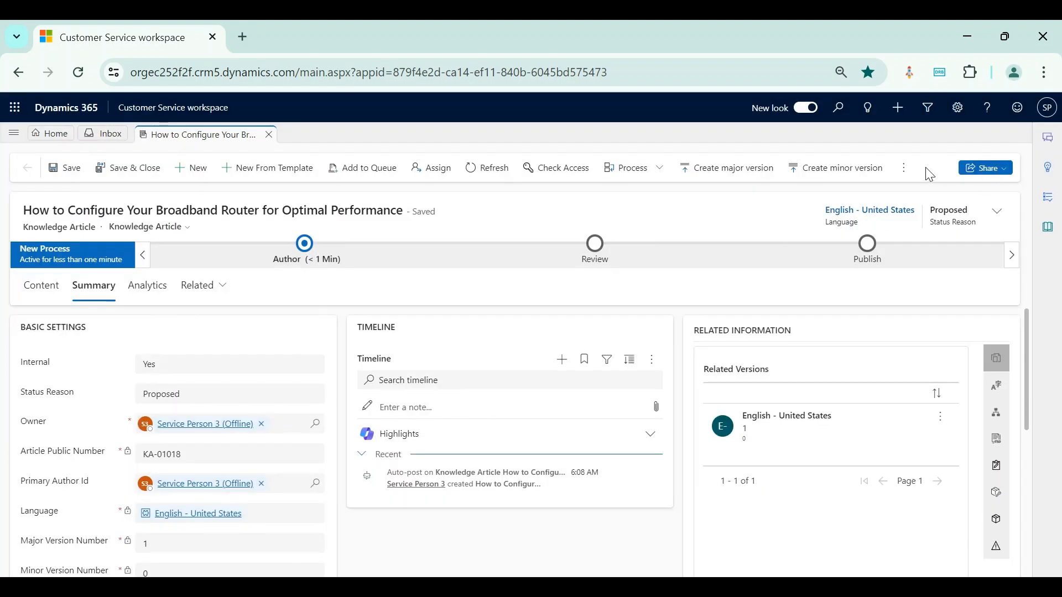
# - Mark the article as external again for this version only
pyautogui.click(903, 167)
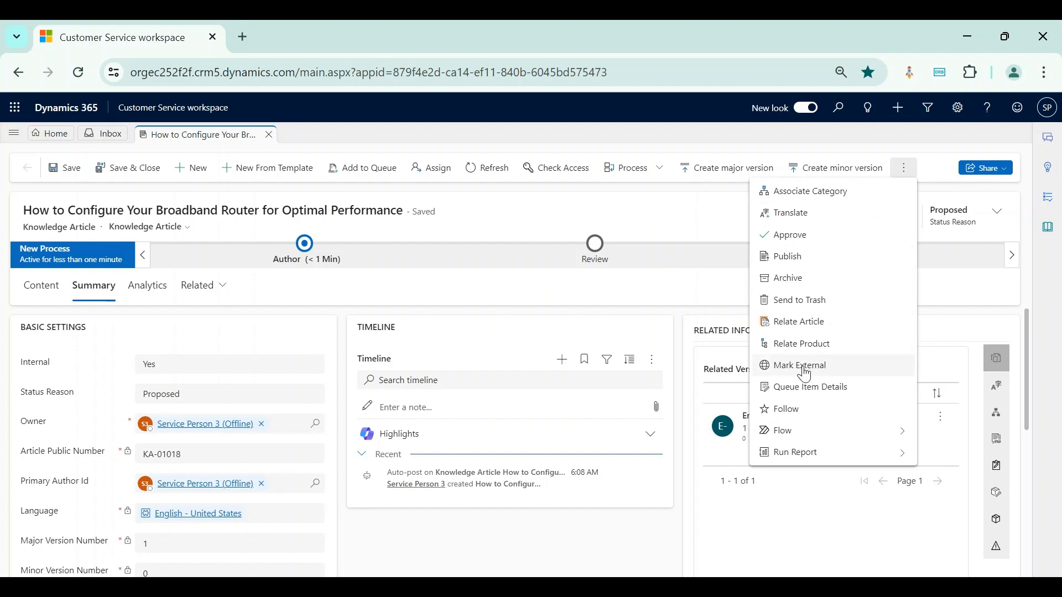
pyautogui.click(833, 374)
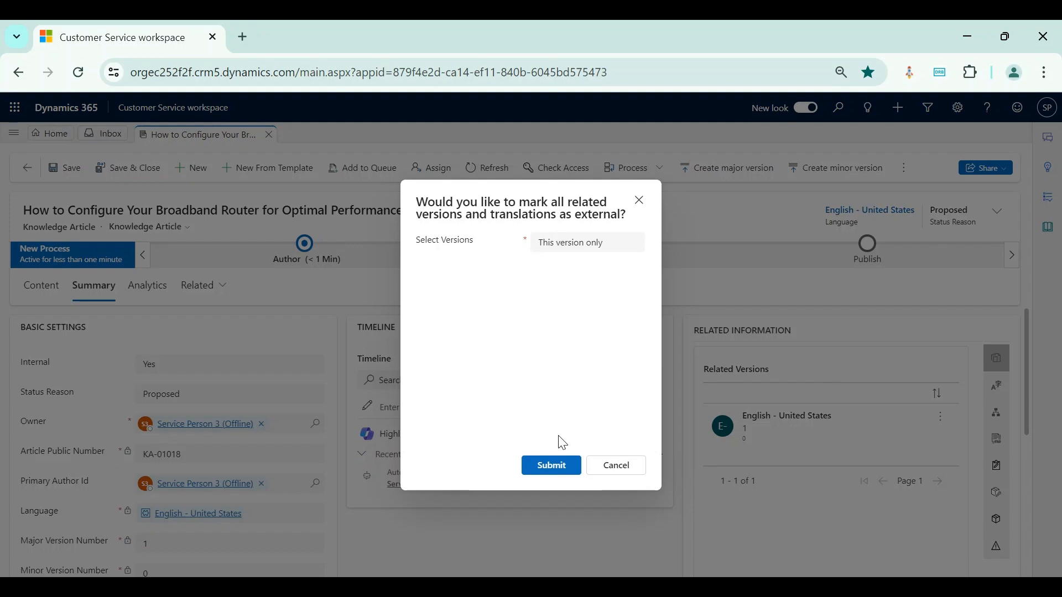
pyautogui.click(552, 466)
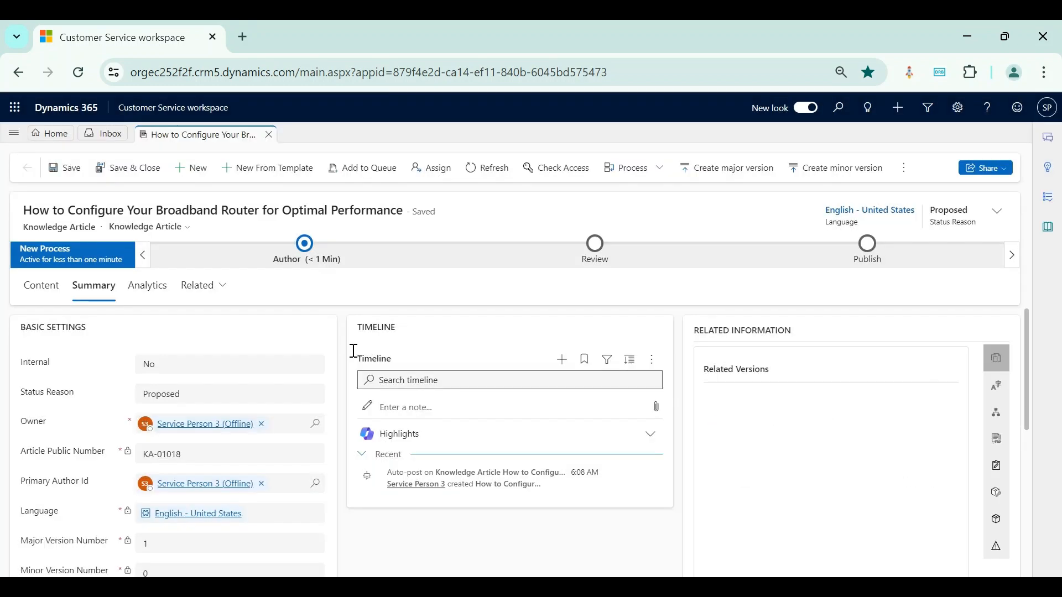
# - Examine the article's status reason options, public number, version numbers, creation and modification details, and publish settings
pyautogui.doubleClick(68, 395)
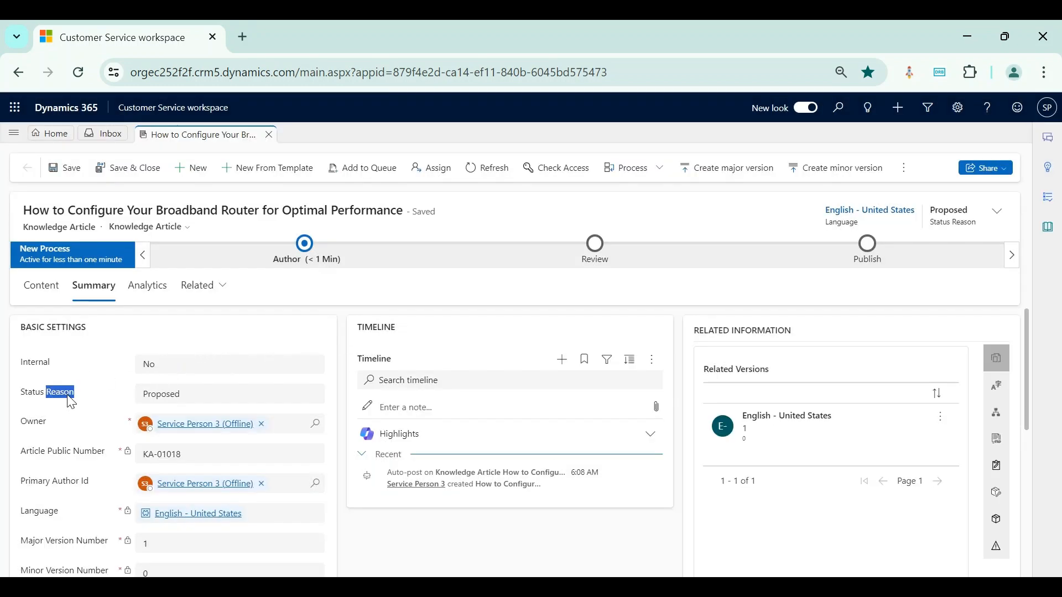
pyautogui.click(85, 397)
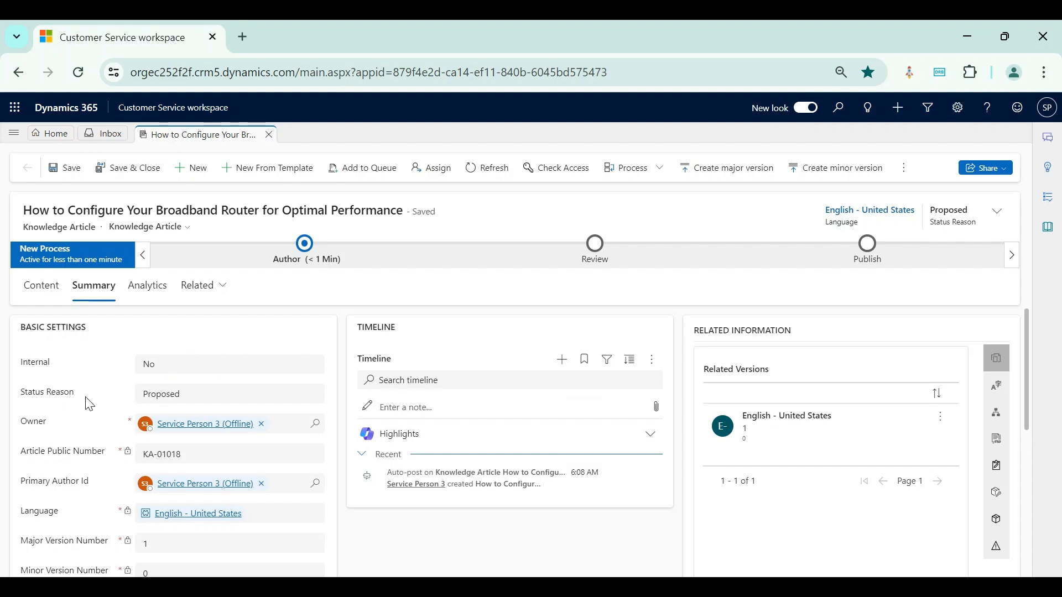
pyautogui.click(174, 397)
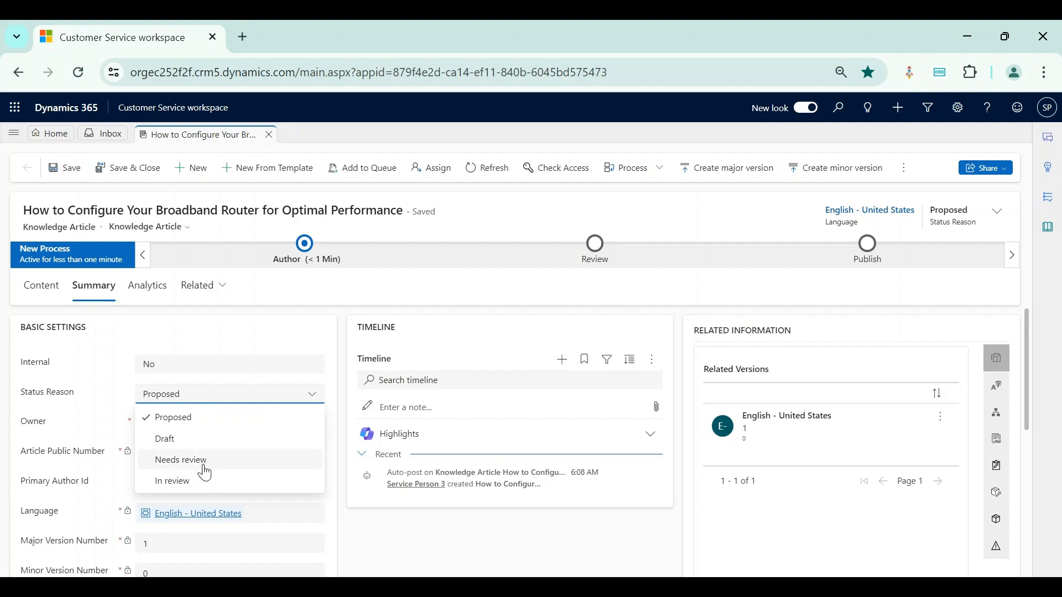
pyautogui.click(98, 409)
pyautogui.scroll(-1, 98, 409)
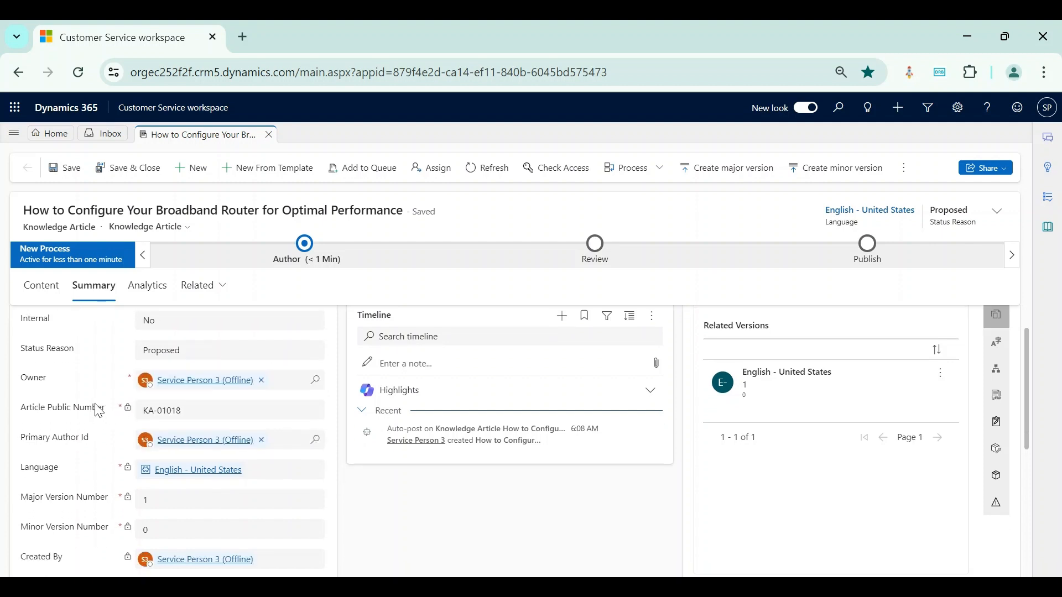
pyautogui.scroll(-2, 98, 410)
pyautogui.scroll(2, 98, 410)
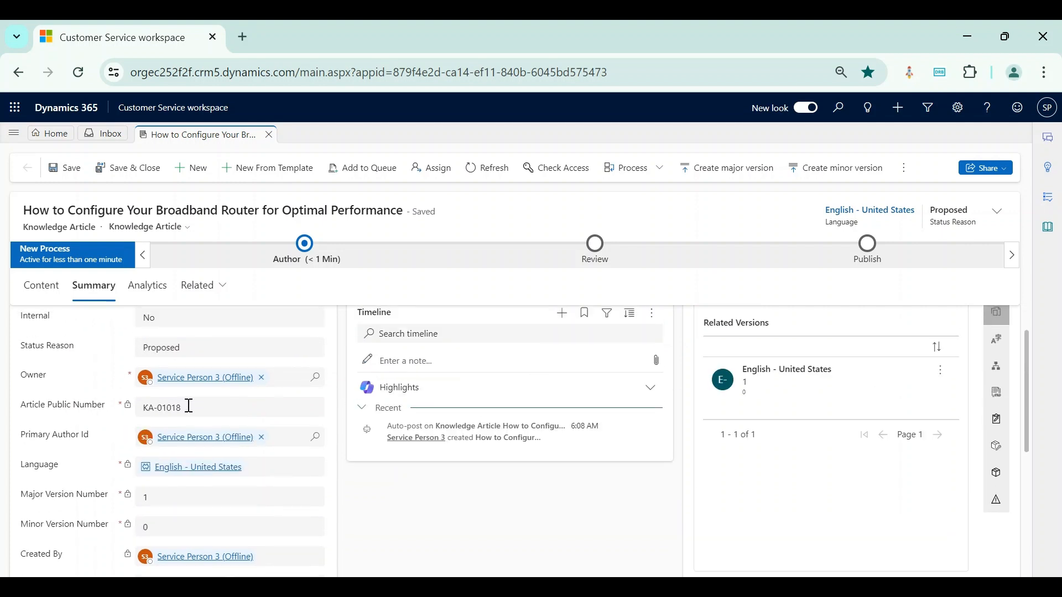
pyautogui.moveTo(189, 406); pyautogui.dragTo(147, 400)
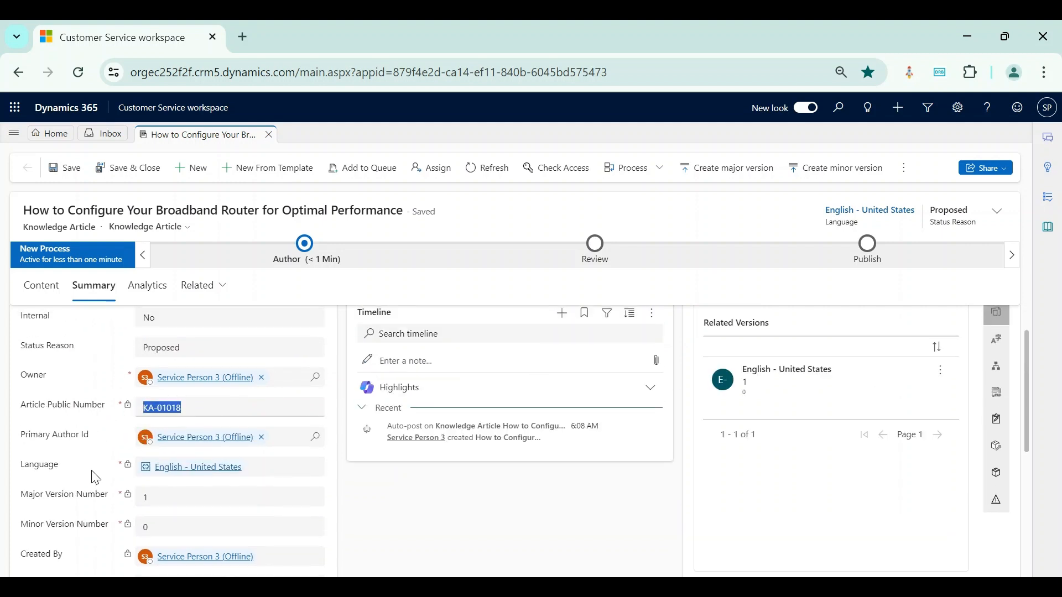
pyautogui.scroll(-2, 92, 470)
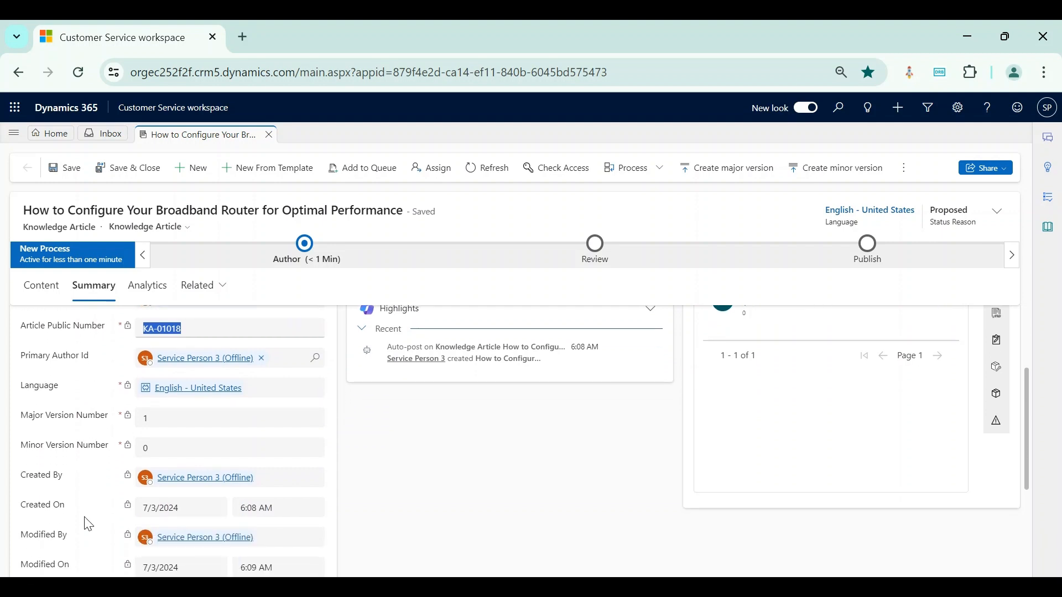
pyautogui.scroll(-1, 86, 522)
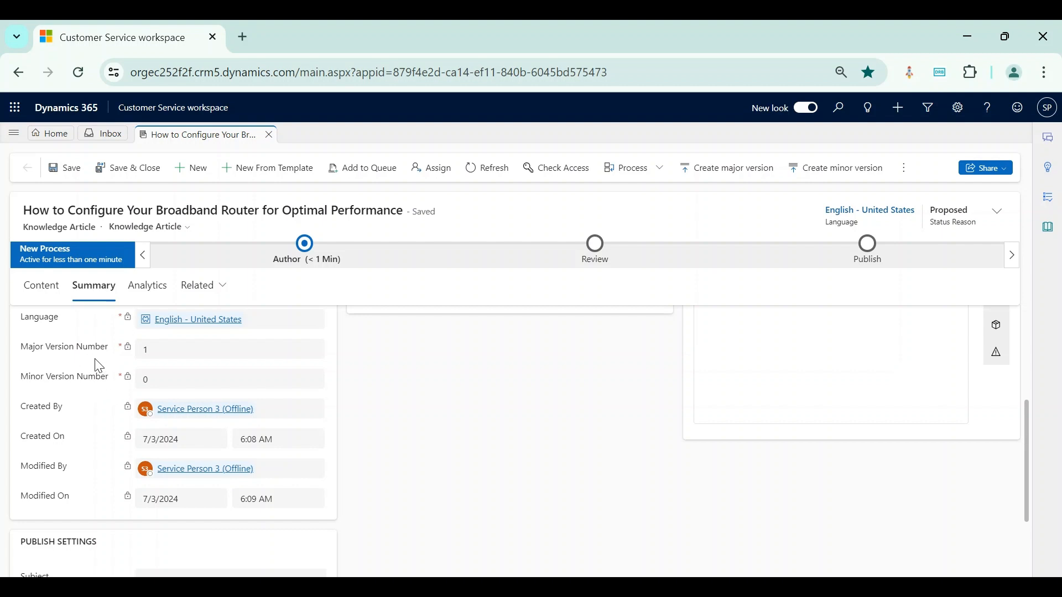
pyautogui.scroll(-2, 113, 411)
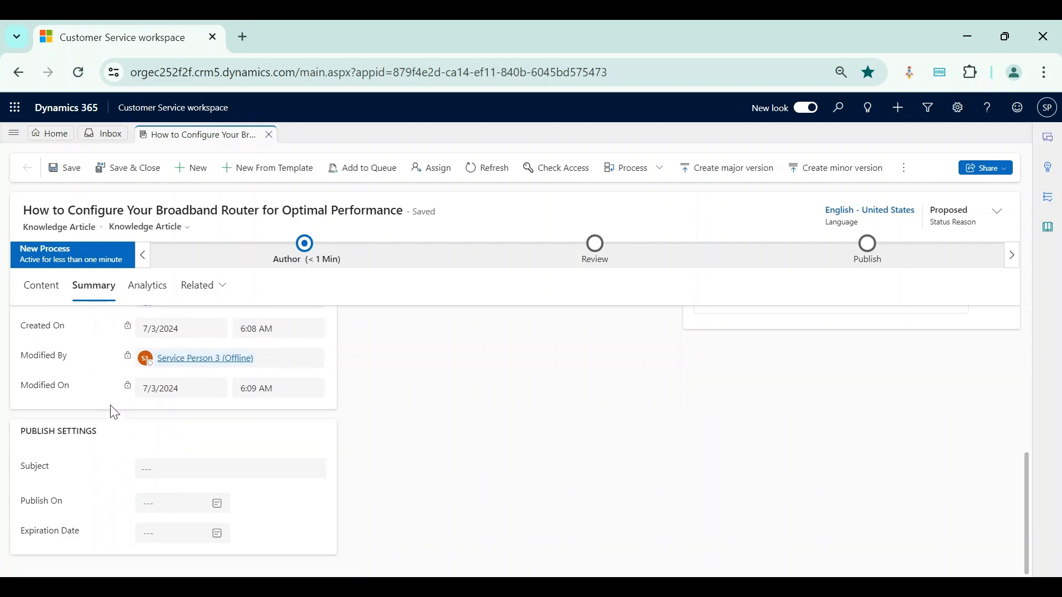
# - Set the subject in the article's publish settings to Query and save the article
pyautogui.click(174, 476)
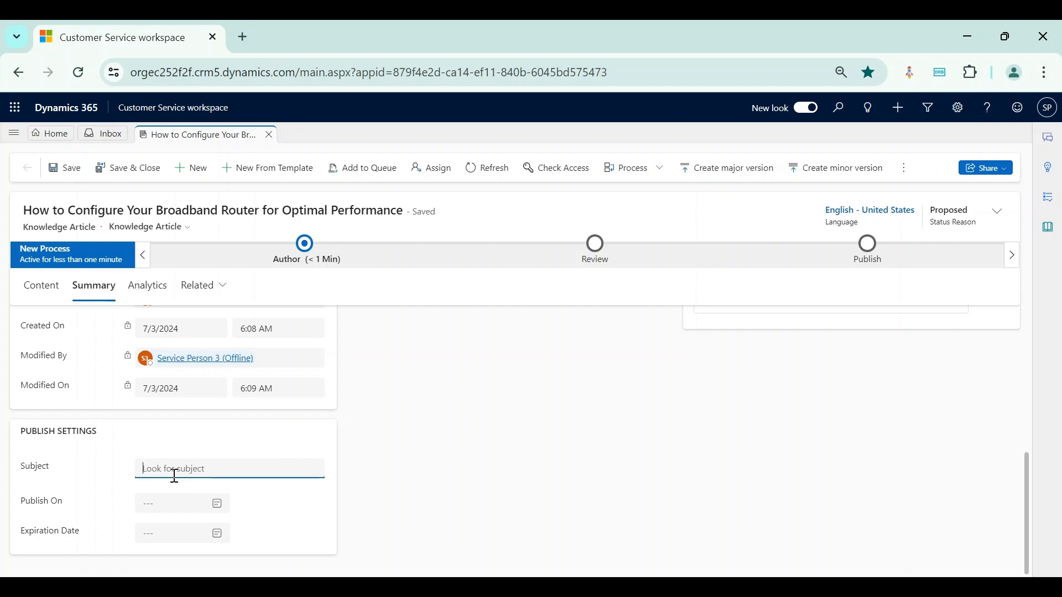
pyautogui.click(175, 477)
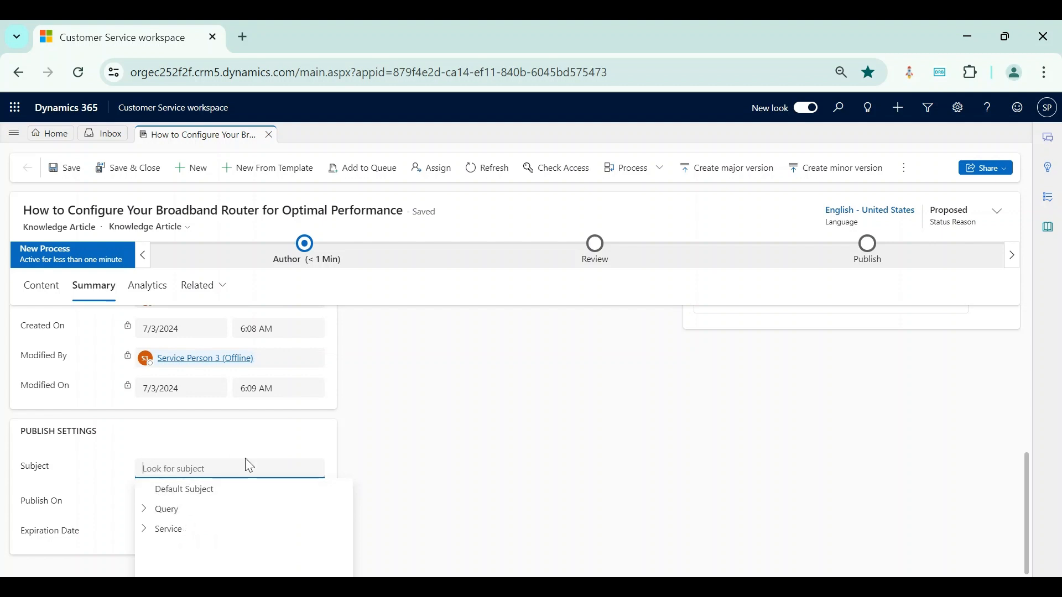
pyautogui.click(175, 520)
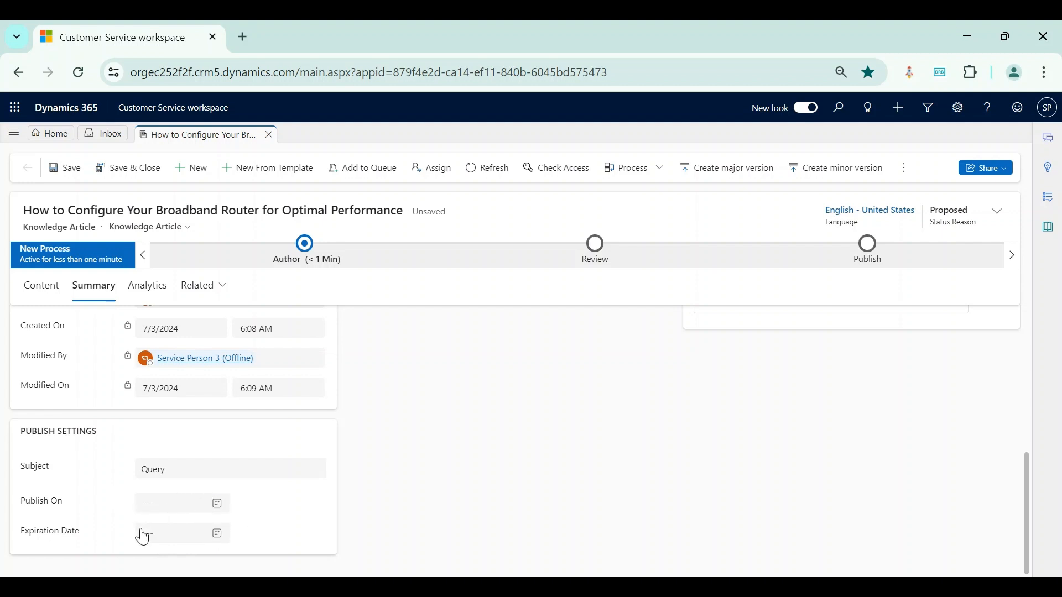
pyautogui.scroll(10, 310, 454)
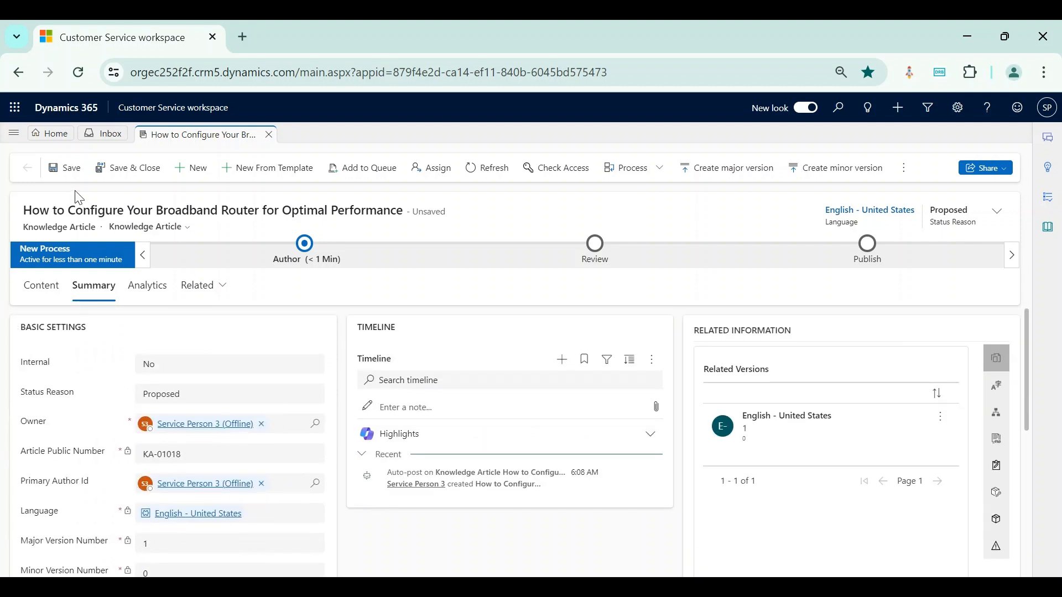
pyautogui.click(64, 169)
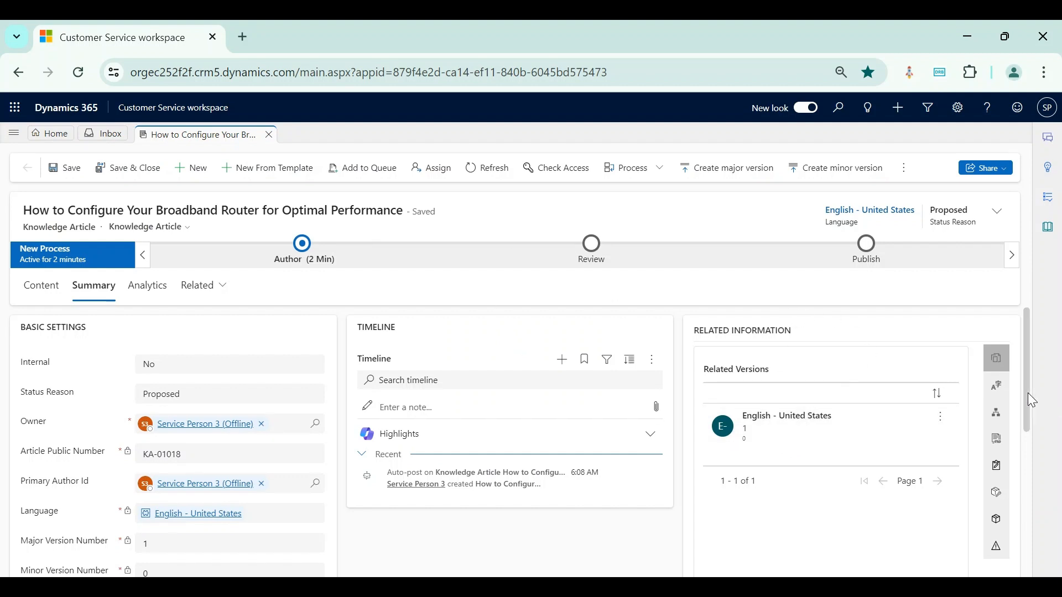
# - Show the article's related translations and check the available translation options and additional article commands
pyautogui.click(999, 393)
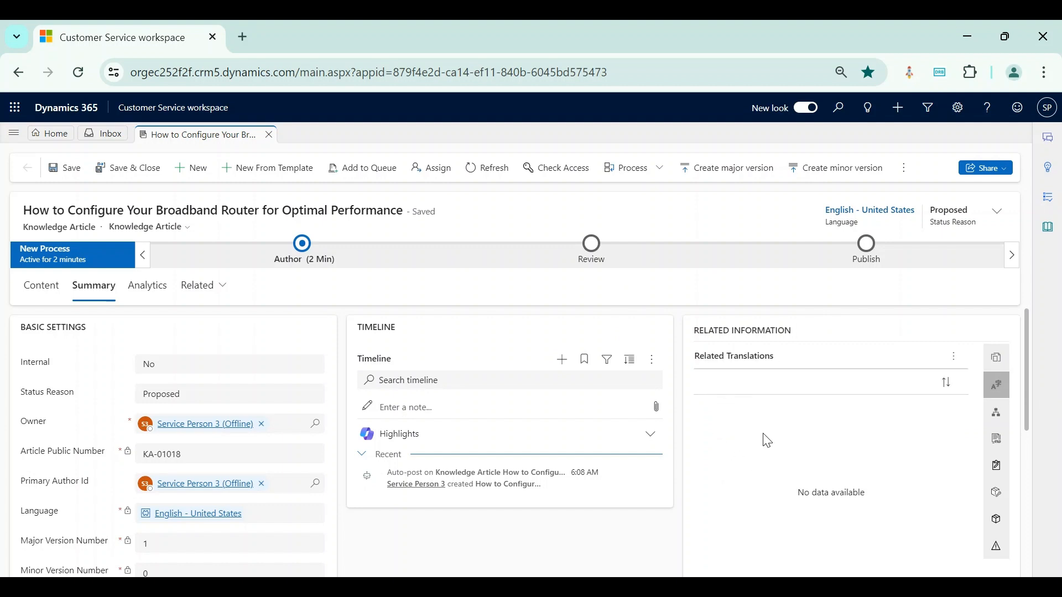
pyautogui.click(953, 356)
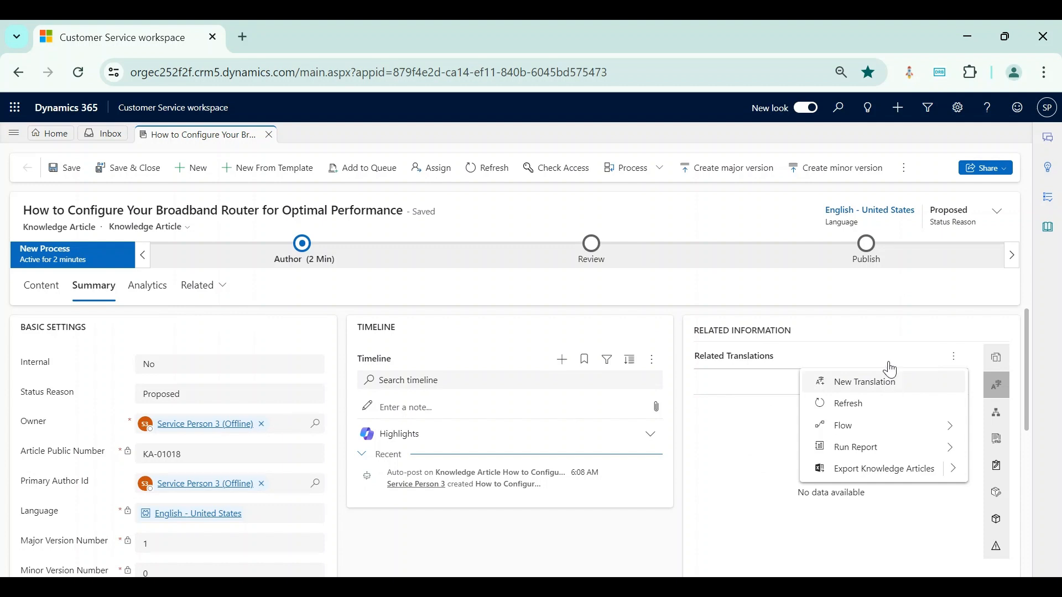
pyautogui.click(903, 168)
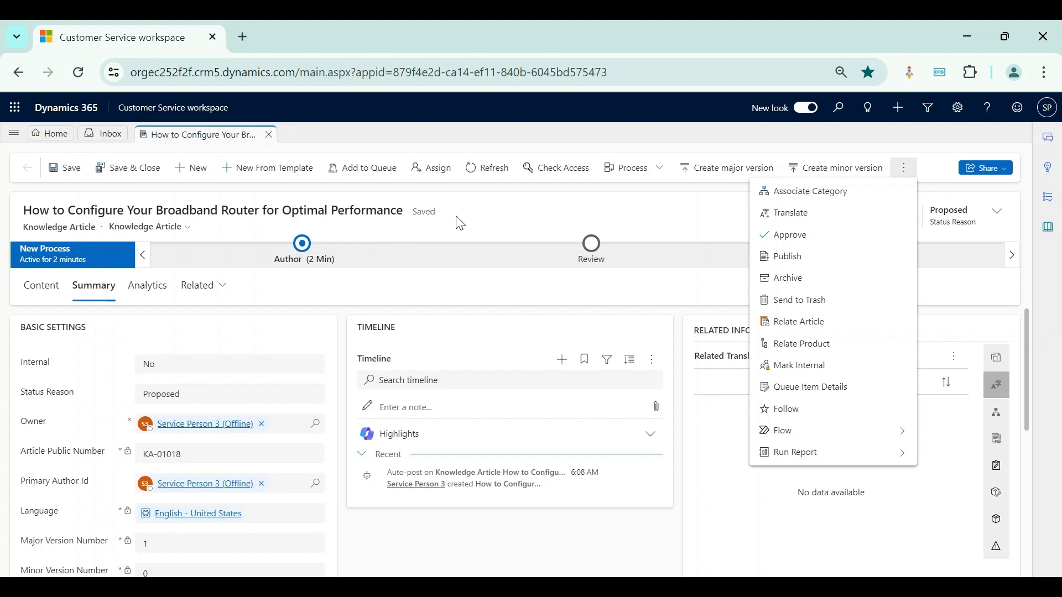
pyautogui.click(515, 216)
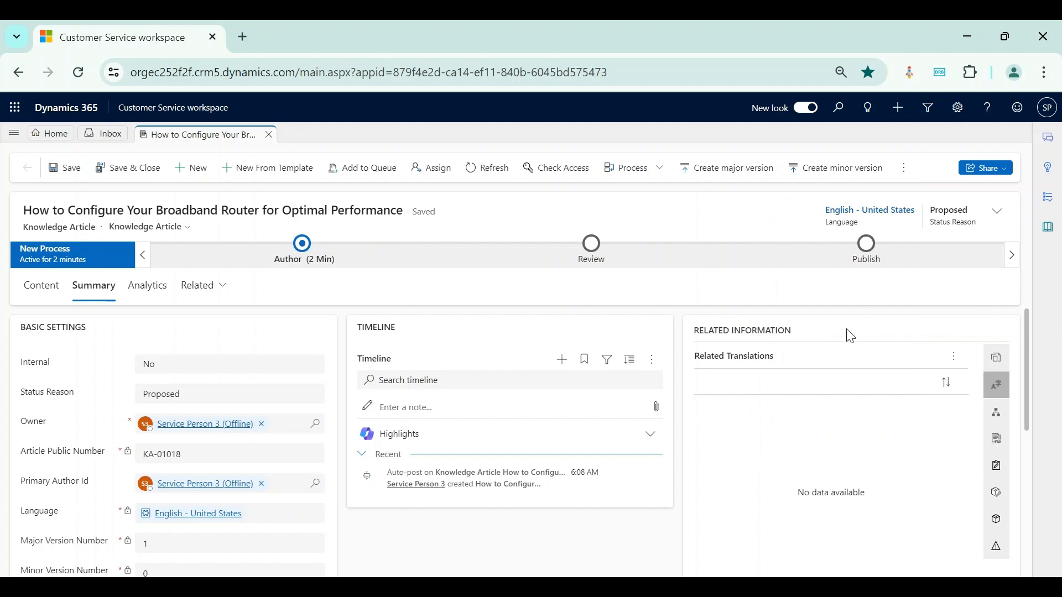
# - Show the article's related categories and examine the available category options and the subject in the publish settings
pyautogui.click(1004, 420)
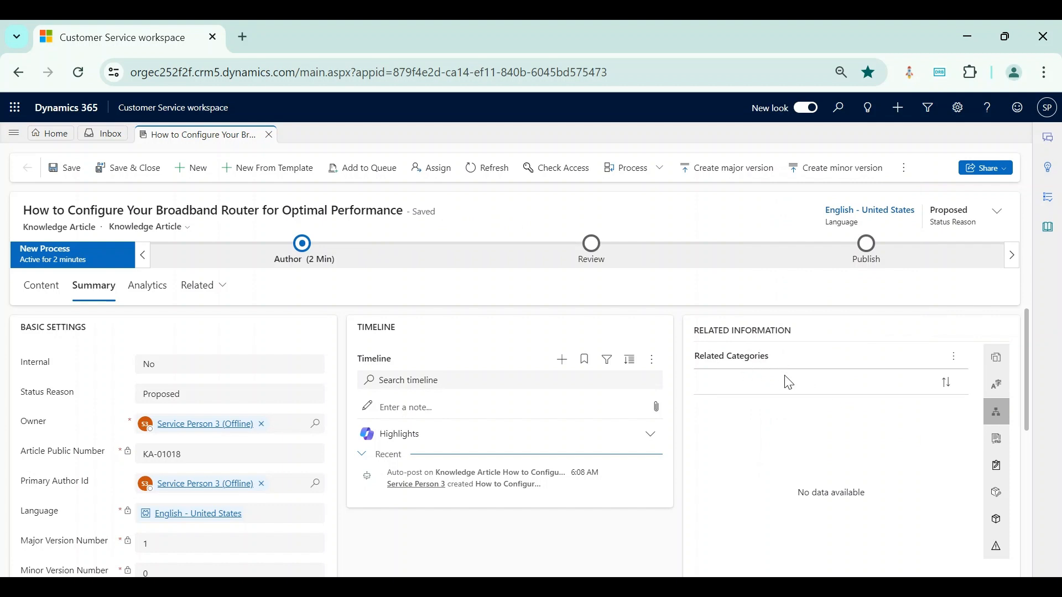
pyautogui.scroll(-5, 311, 500)
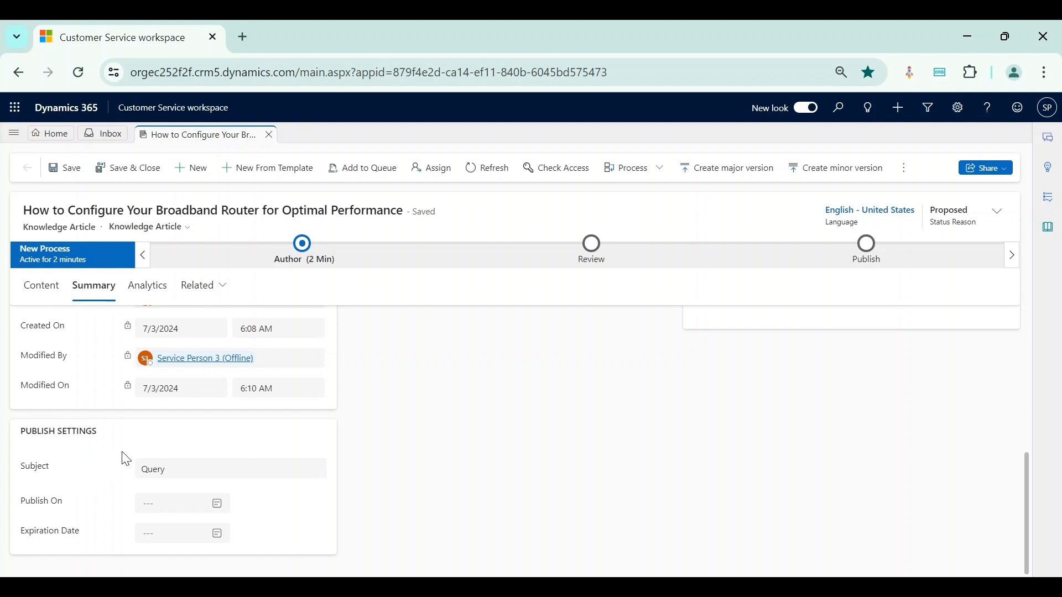
pyautogui.scroll(10, 558, 408)
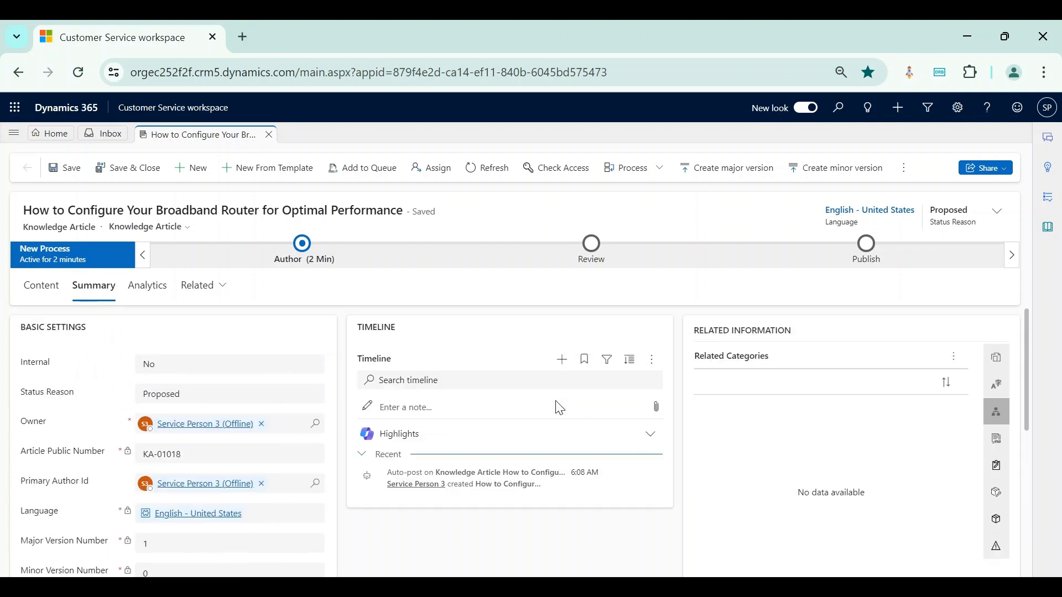
pyautogui.click(951, 357)
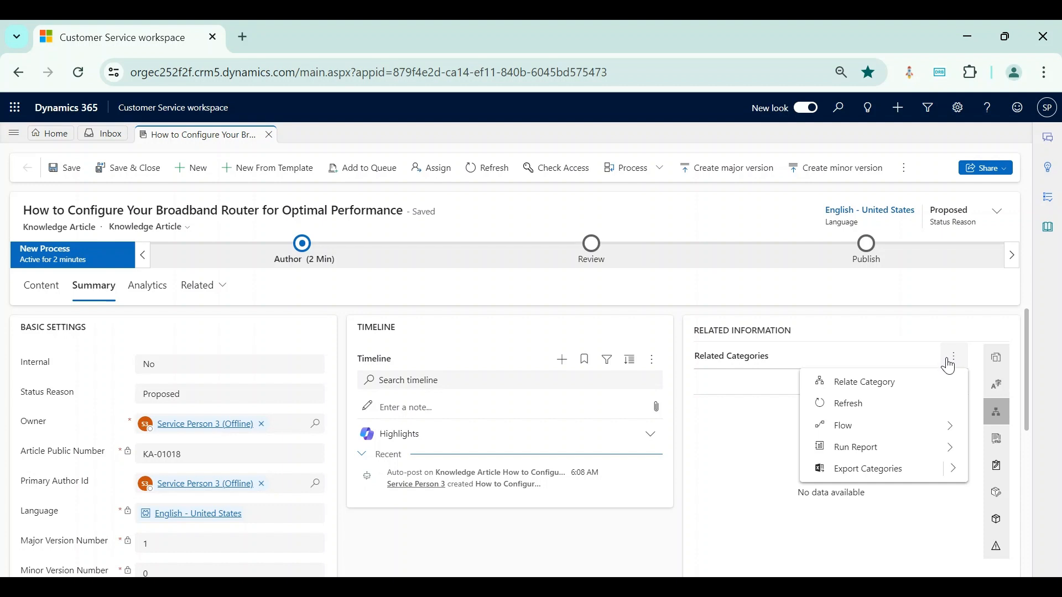
pyautogui.click(884, 359)
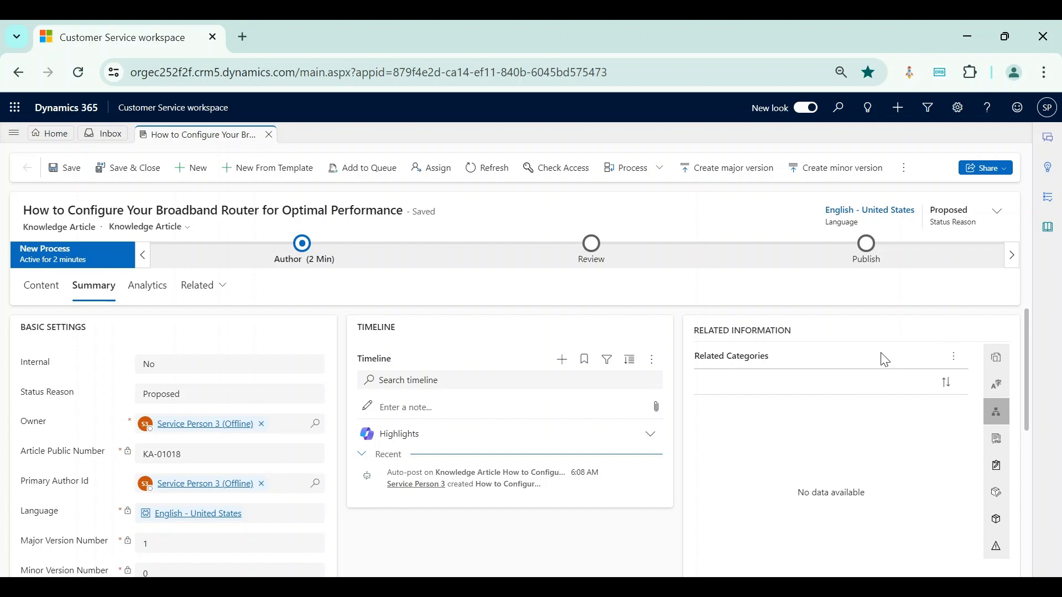
pyautogui.click(951, 356)
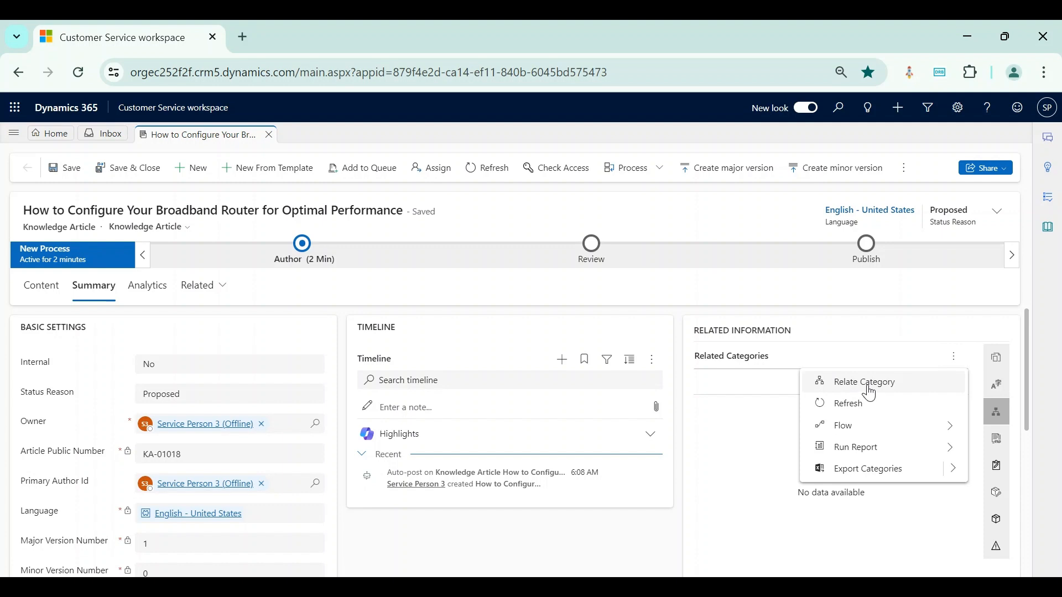
pyautogui.click(908, 365)
# - Associate the knowledge article with the Delivery Issues category
pyautogui.click(904, 168)
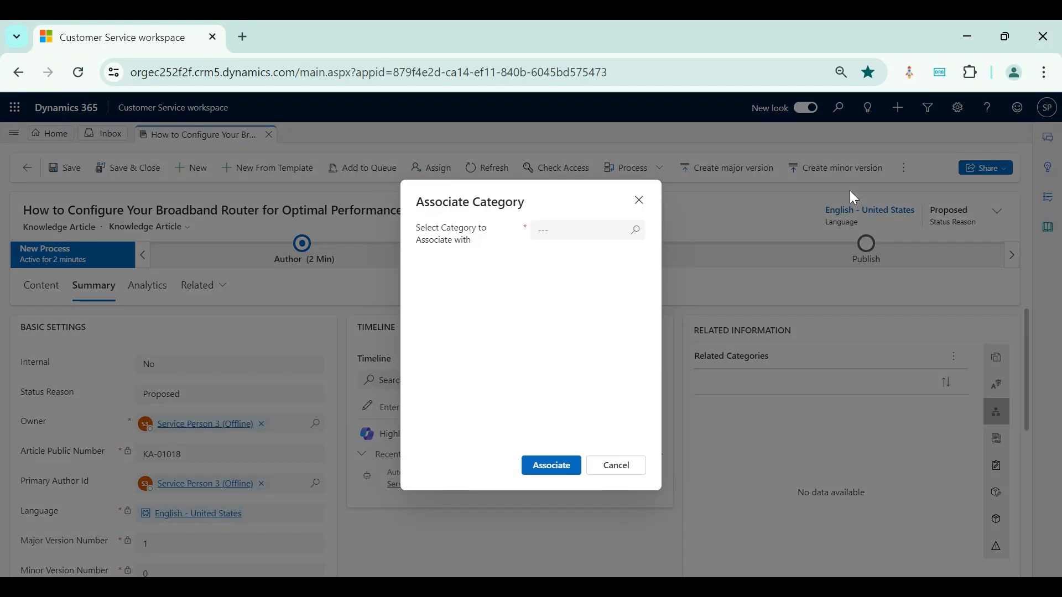
pyautogui.click(634, 232)
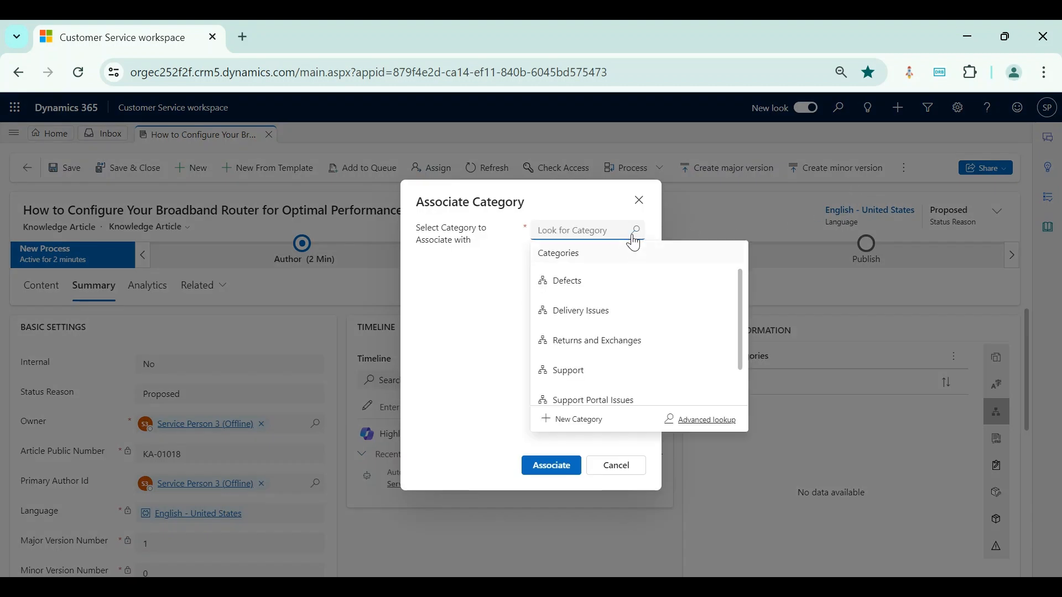
pyautogui.click(619, 313)
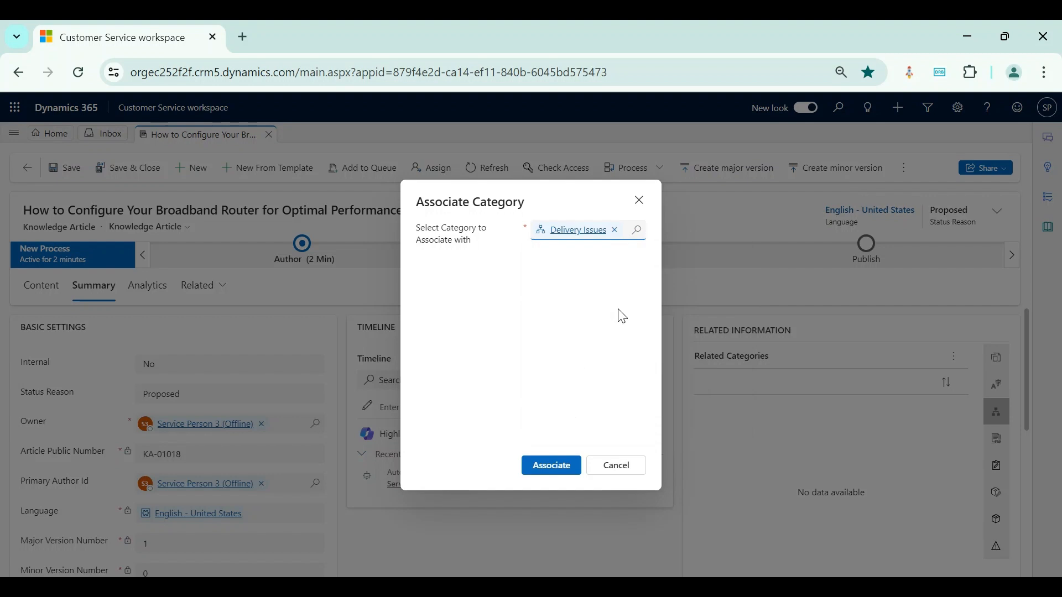
pyautogui.click(545, 467)
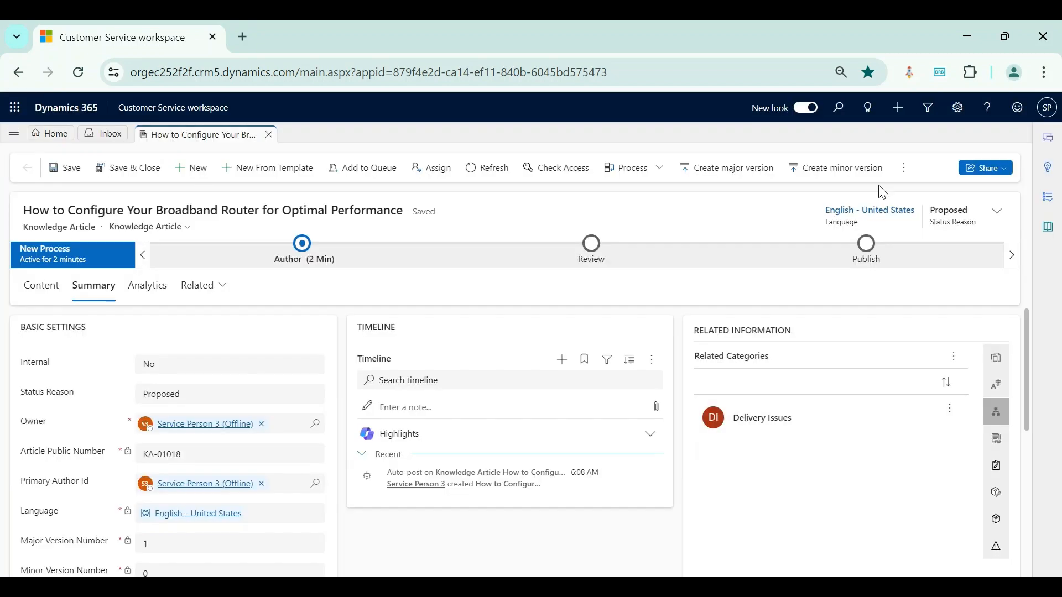
# - Associate the knowledge article with the Support category as well
pyautogui.click(903, 167)
pyautogui.click(848, 196)
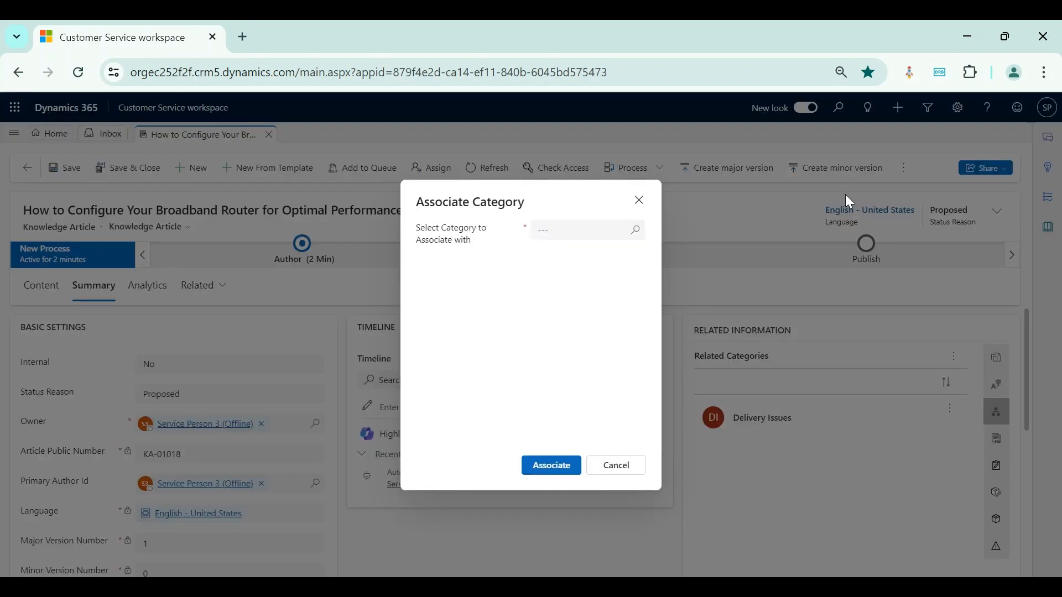
pyautogui.click(634, 232)
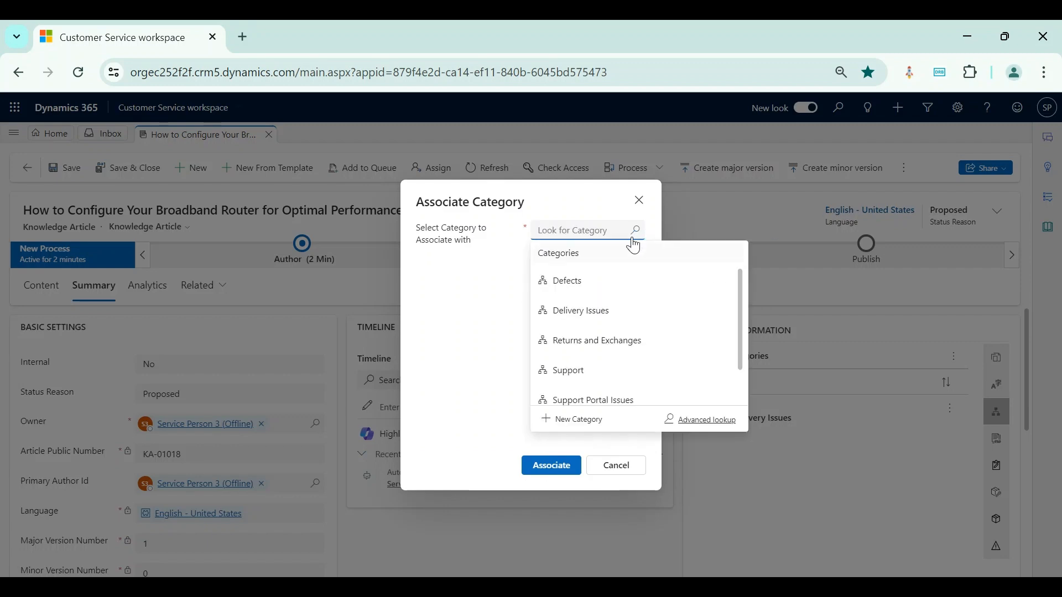
pyautogui.click(608, 372)
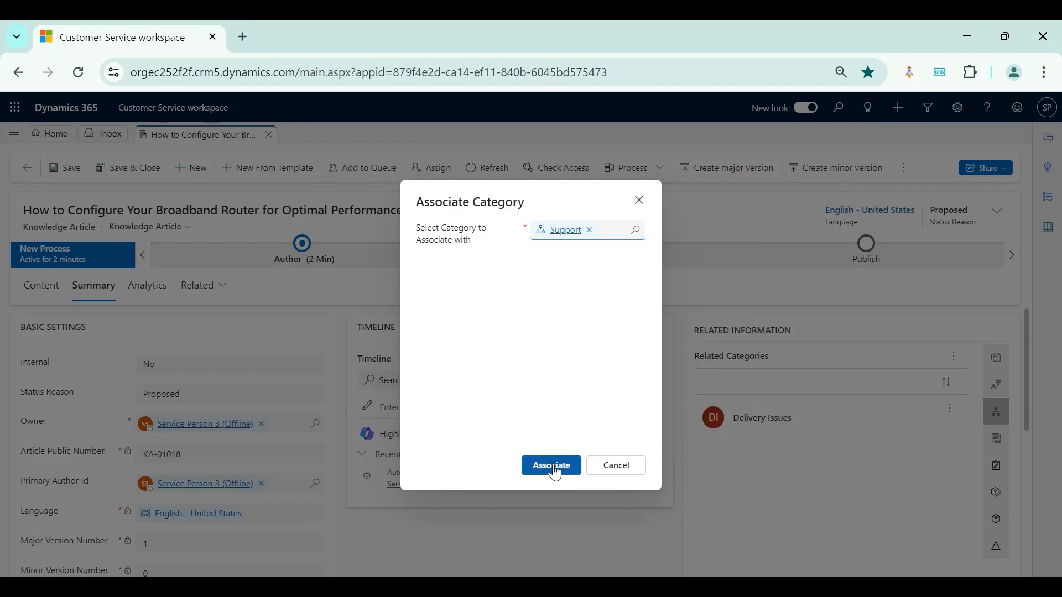
pyautogui.click(553, 466)
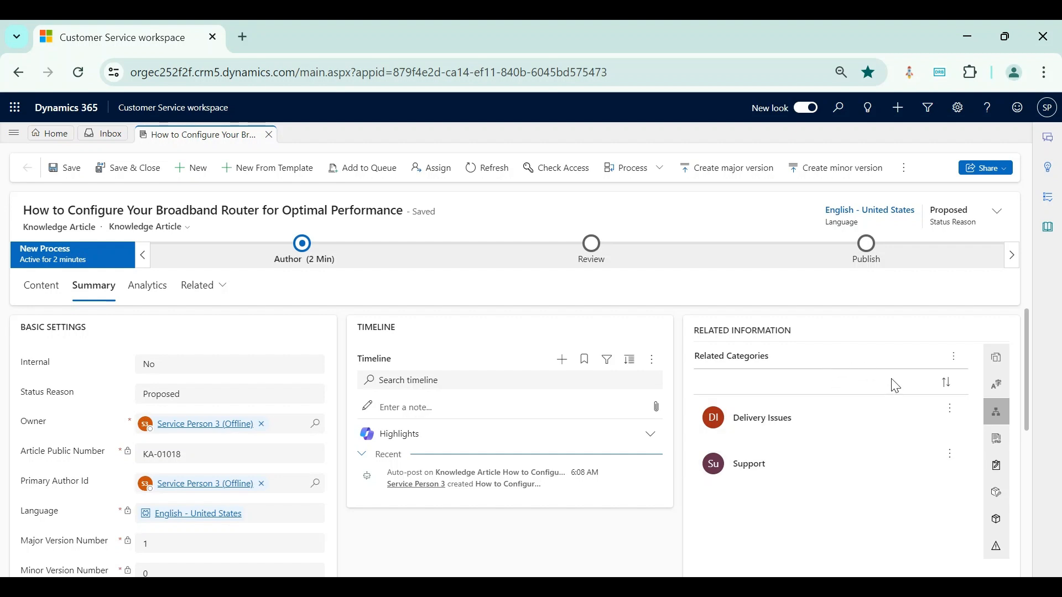
# - Show the related articles and relate the article "Setting Up Your Broadband Connection" to this knowledge article
pyautogui.click(996, 440)
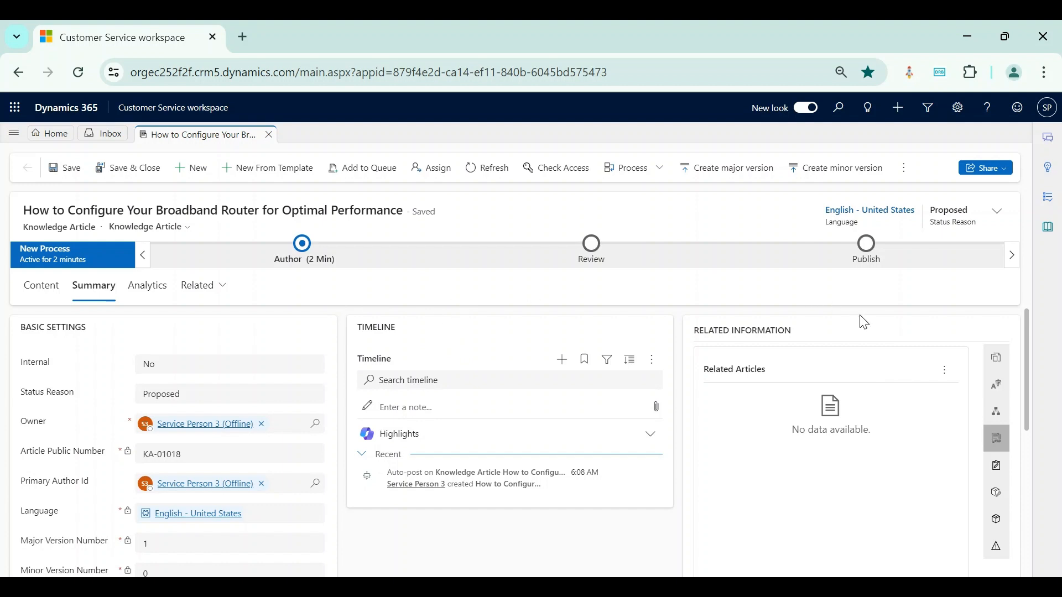
pyautogui.click(943, 371)
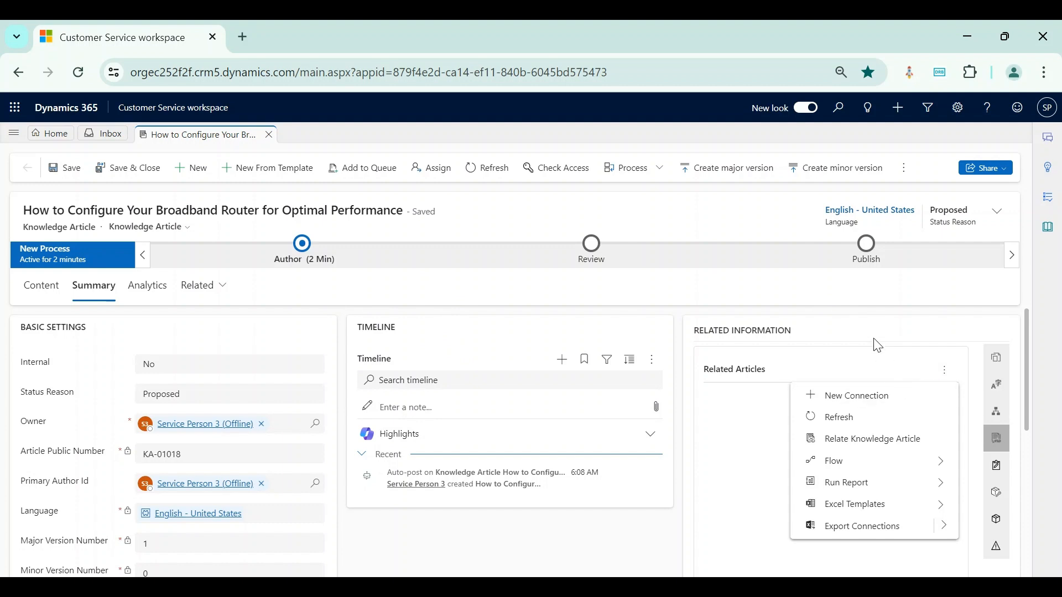
pyautogui.click(904, 169)
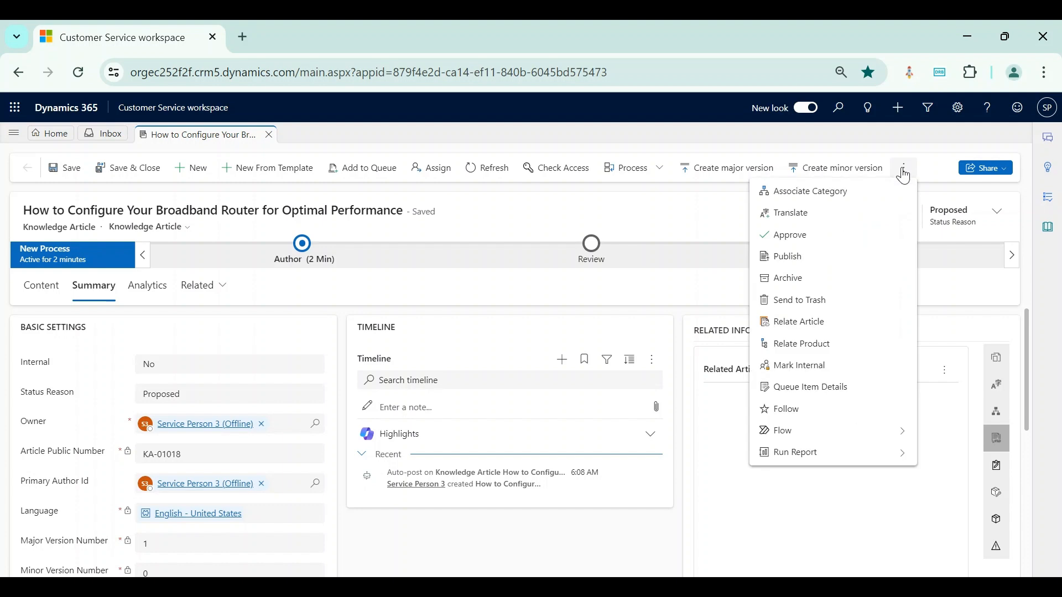
pyautogui.click(808, 327)
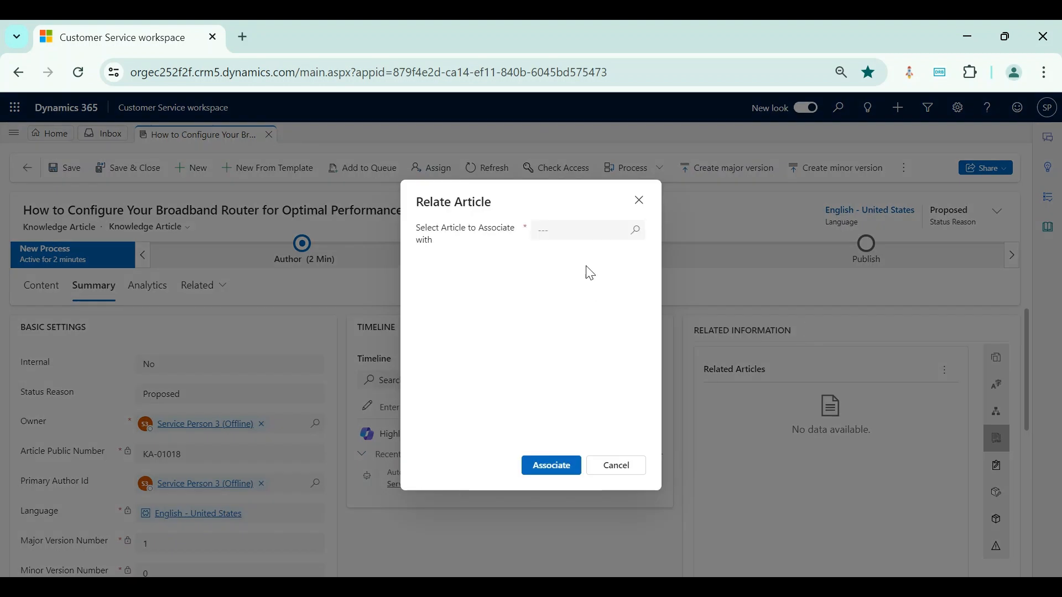
pyautogui.click(635, 230)
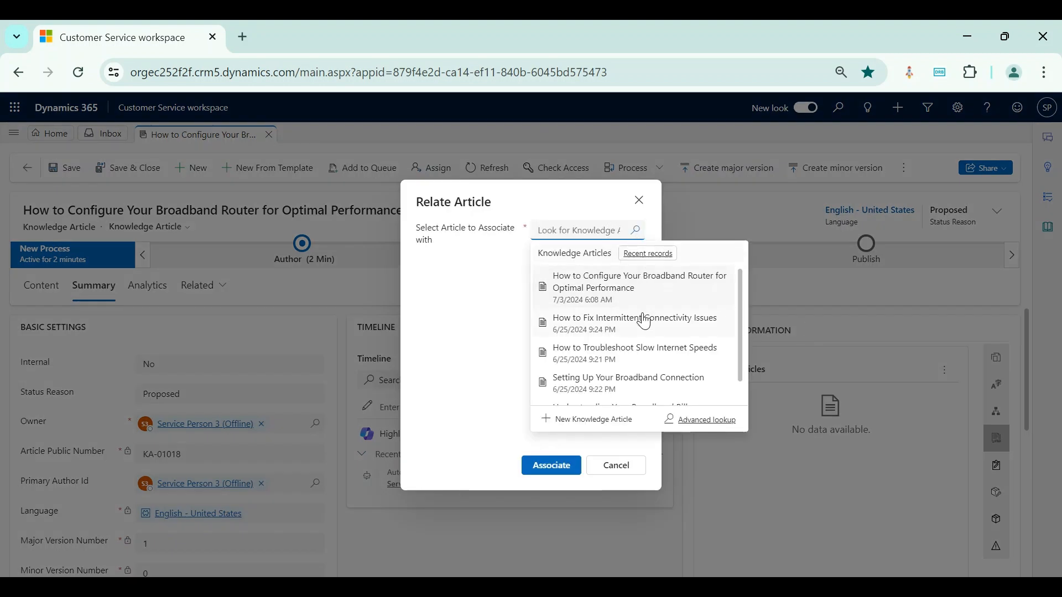
pyautogui.scroll(-1, 640, 326)
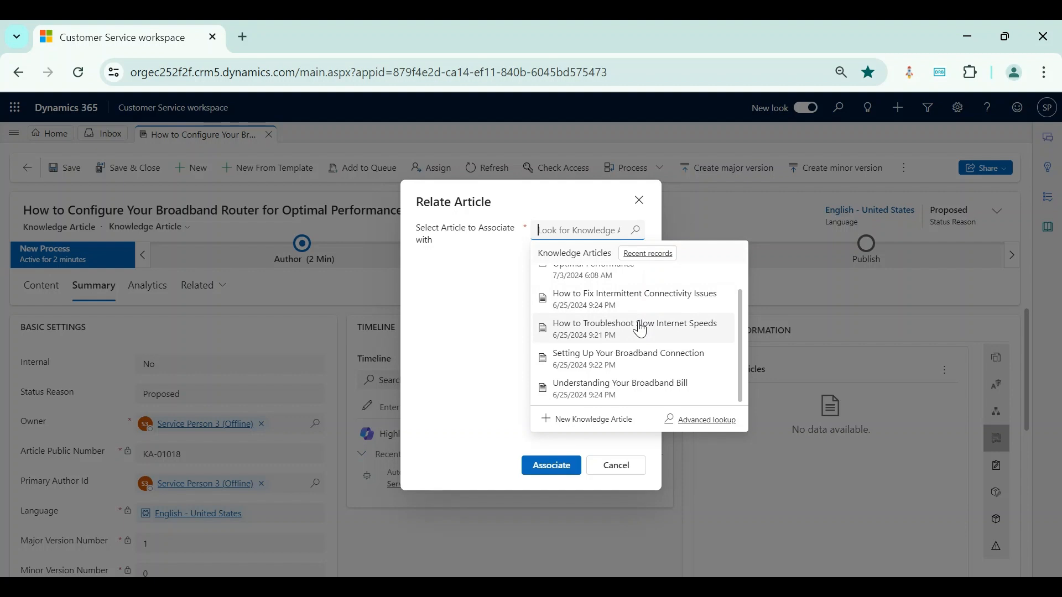
pyautogui.scroll(1, 640, 329)
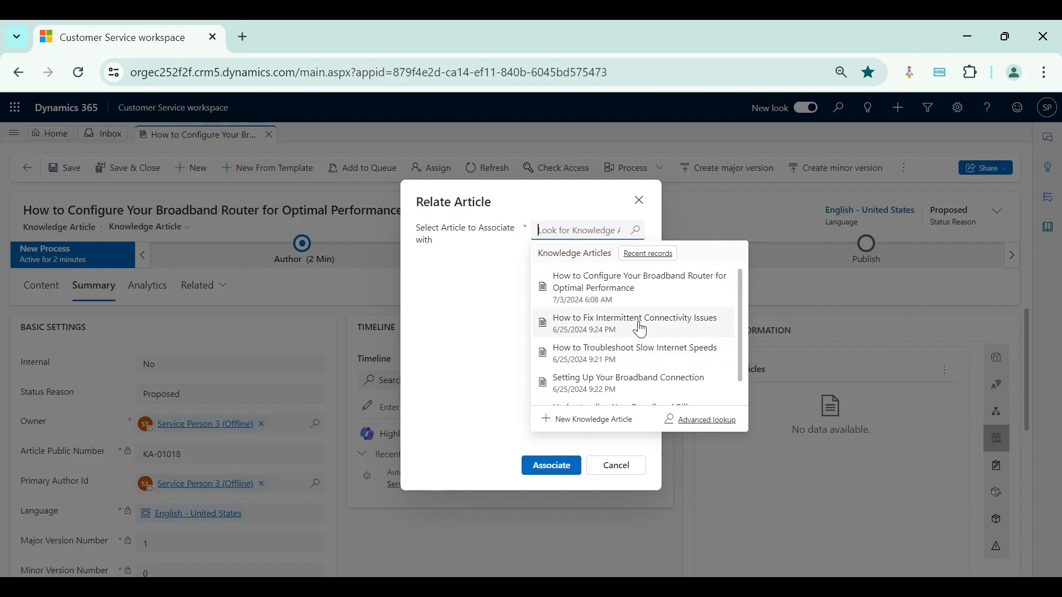
pyautogui.scroll(-1, 633, 371)
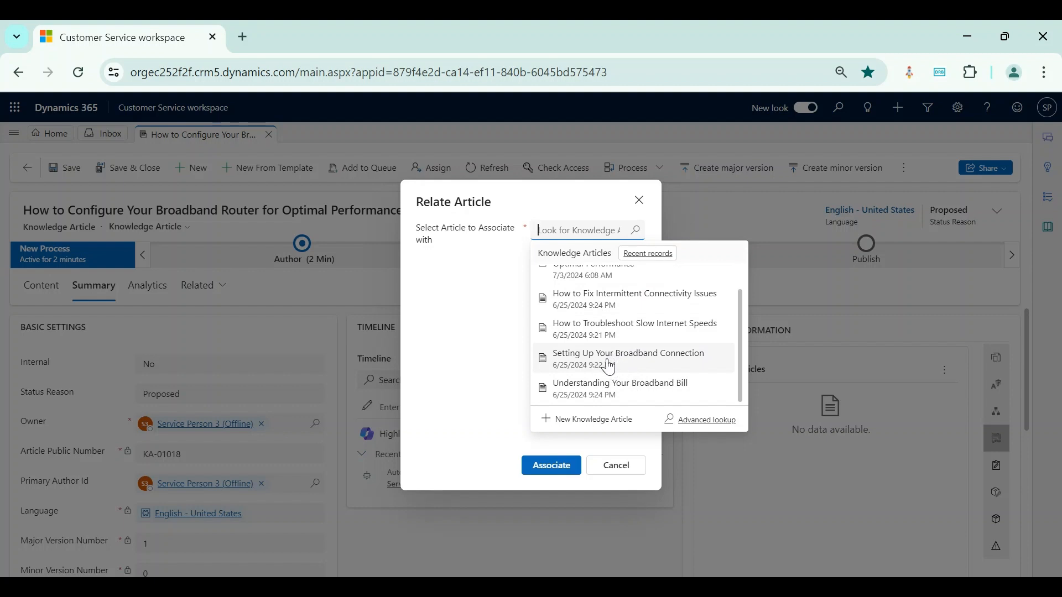
pyautogui.click(609, 365)
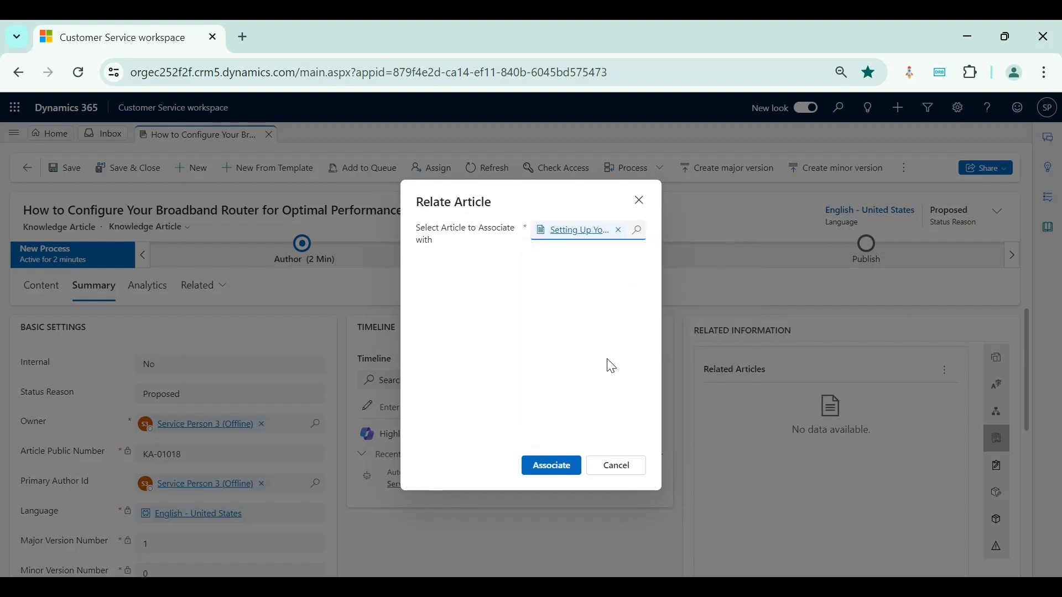
pyautogui.click(557, 466)
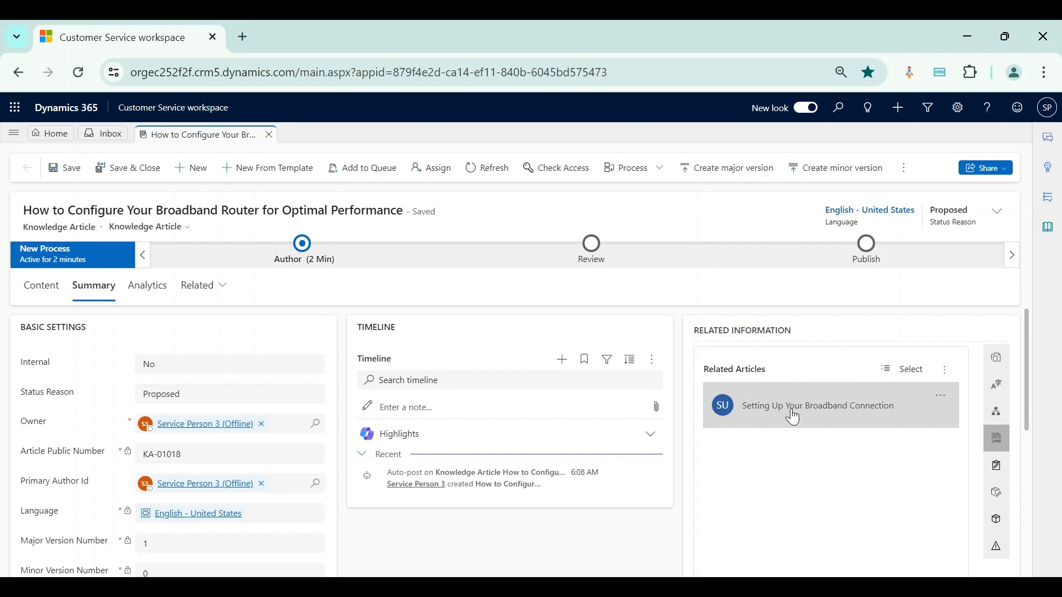
# - Examine the article's related work orders, customer assets and products in the related information
pyautogui.click(997, 467)
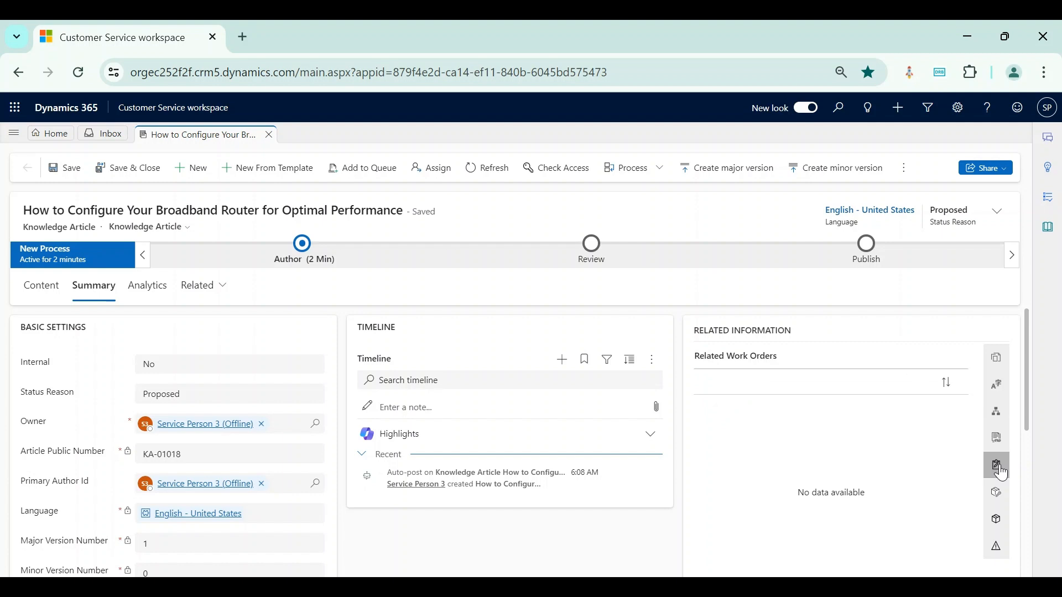
pyautogui.click(999, 493)
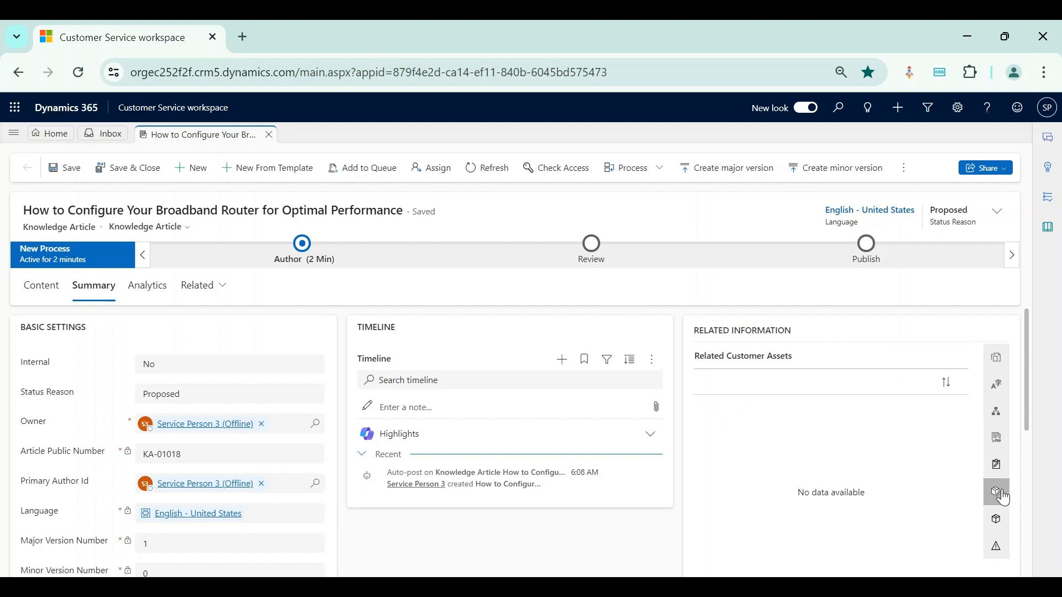
pyautogui.click(997, 520)
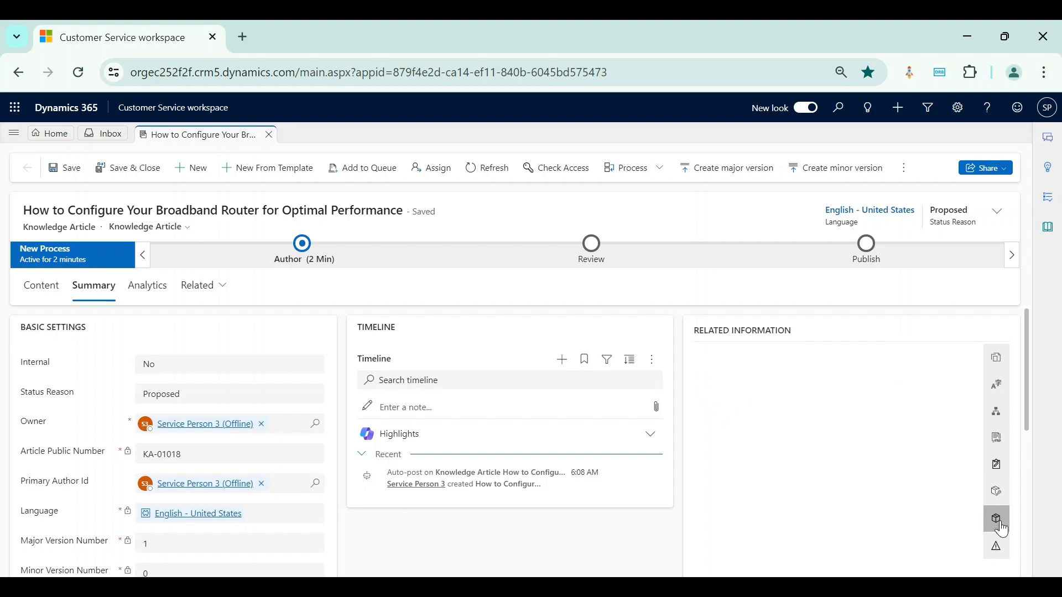
pyautogui.click(998, 475)
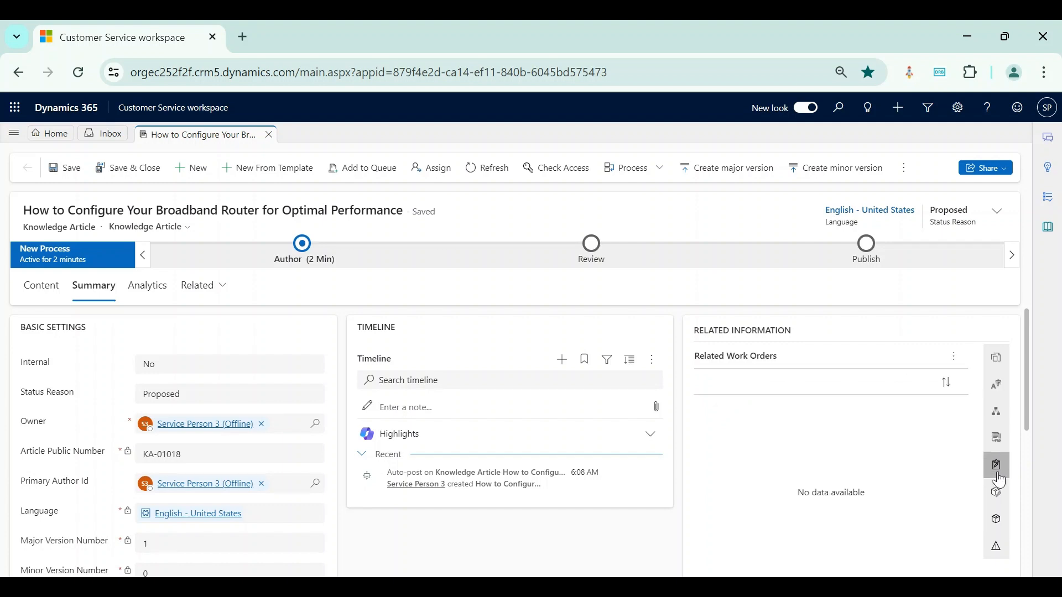
pyautogui.click(997, 492)
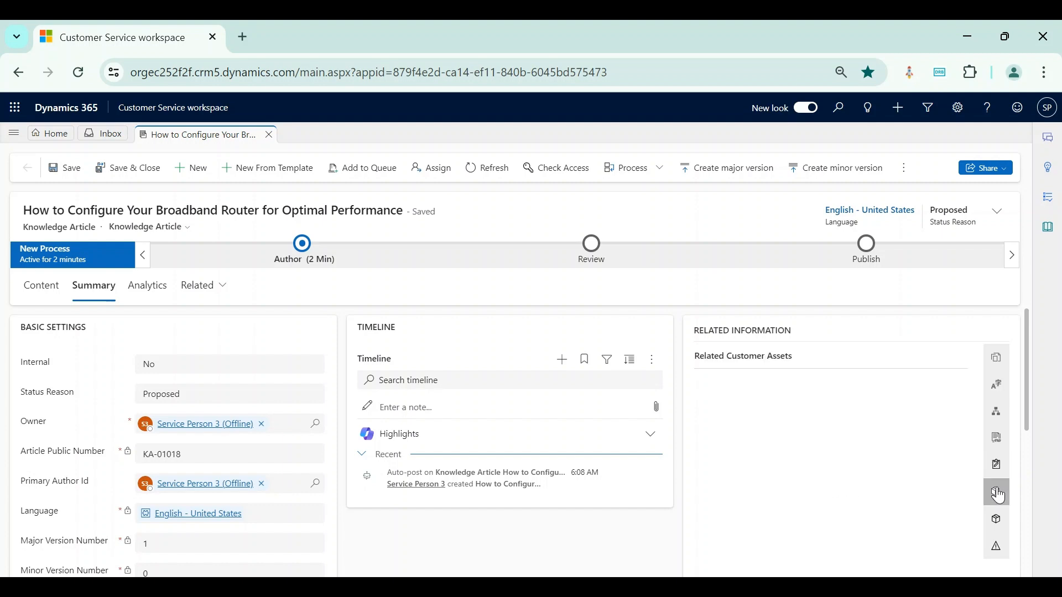
# - Show the related products and associate the product "CRM Online: Professional (sample)" with the knowledge article
pyautogui.click(1001, 520)
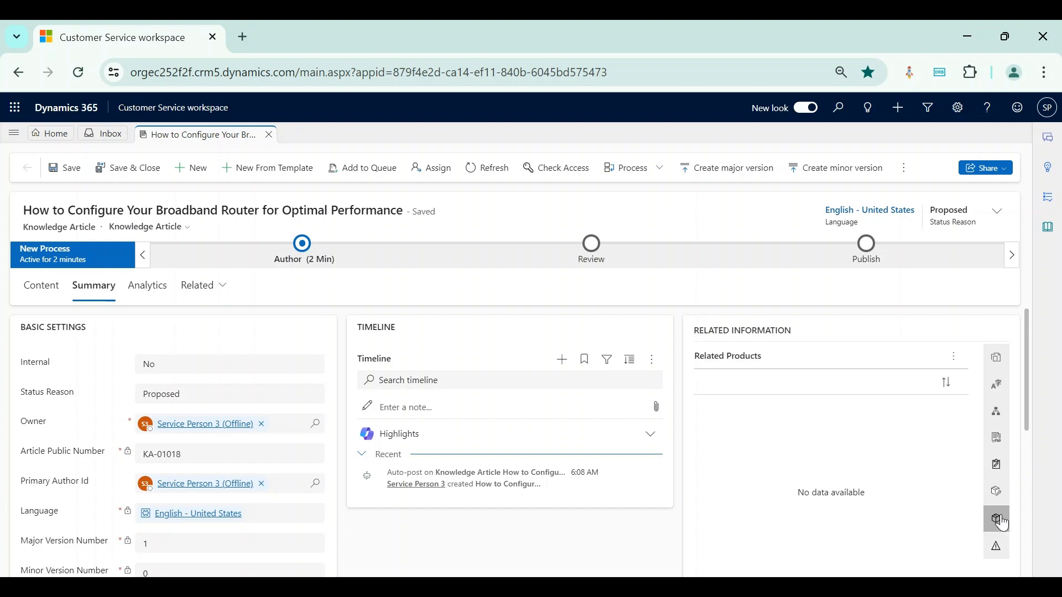
pyautogui.click(953, 356)
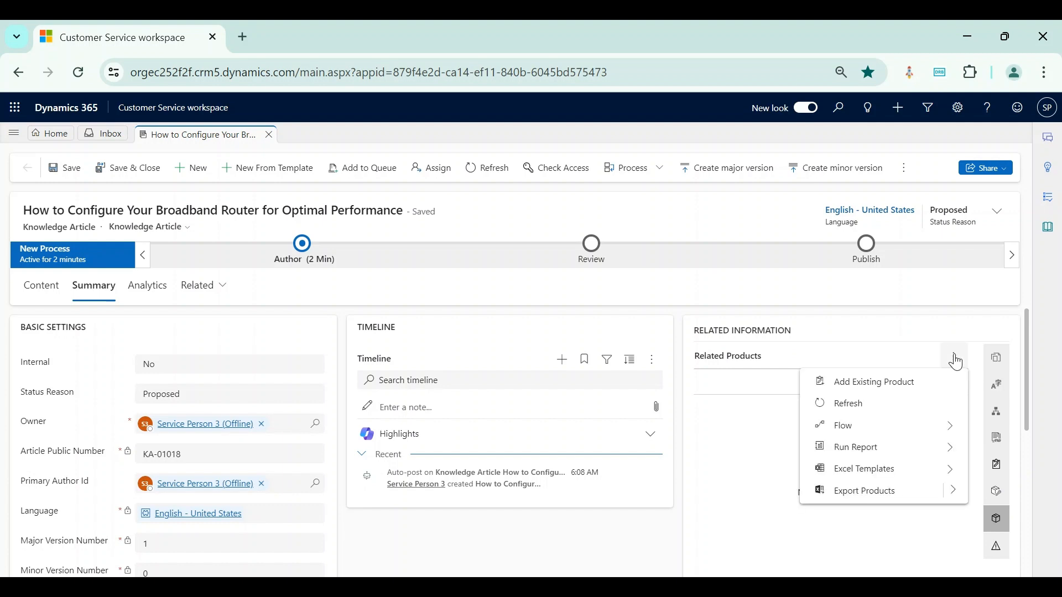
pyautogui.click(904, 168)
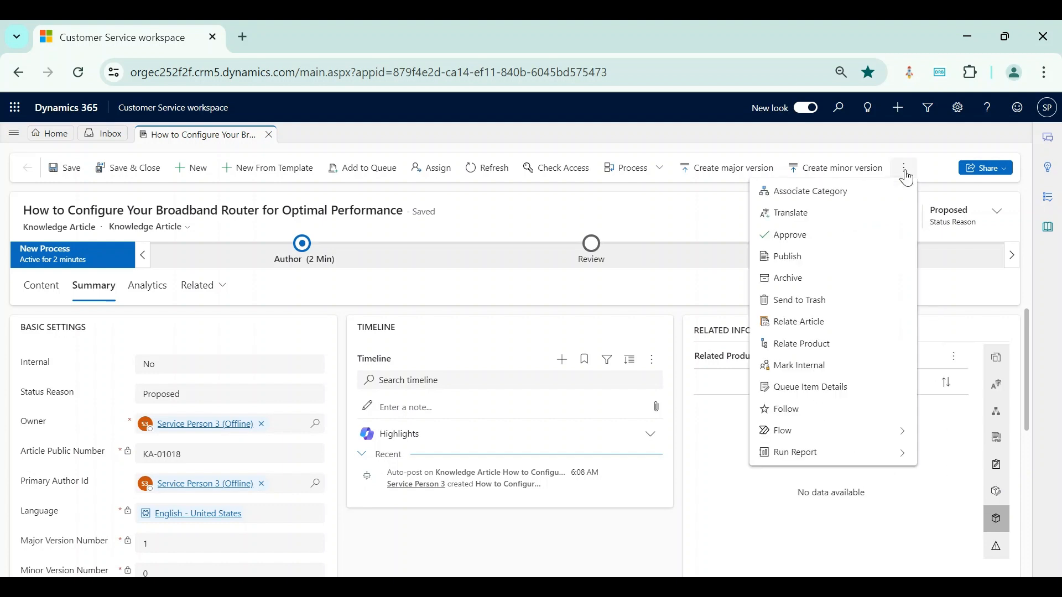
pyautogui.click(809, 347)
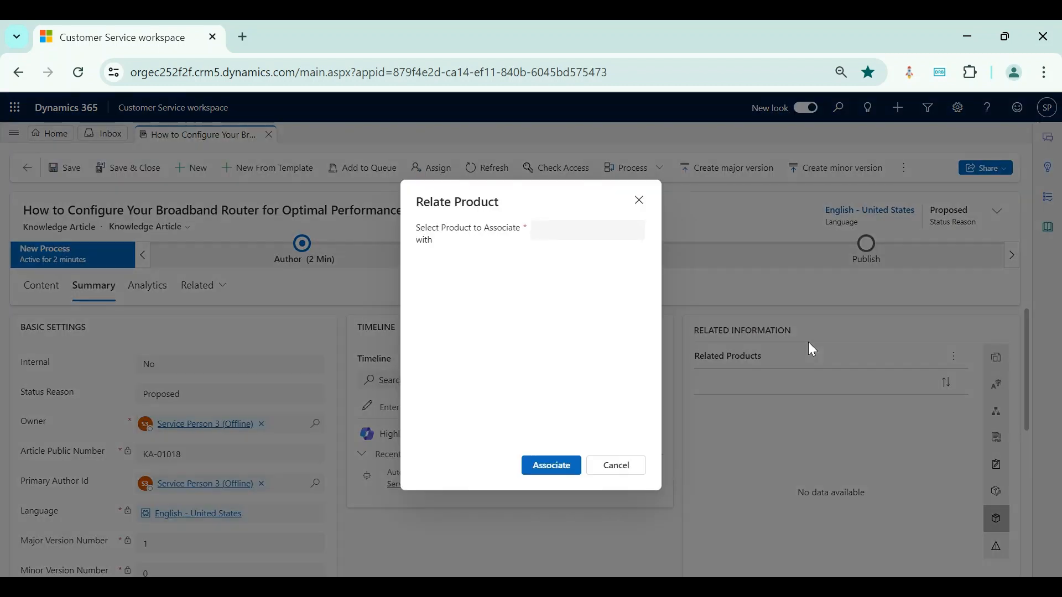
pyautogui.click(636, 231)
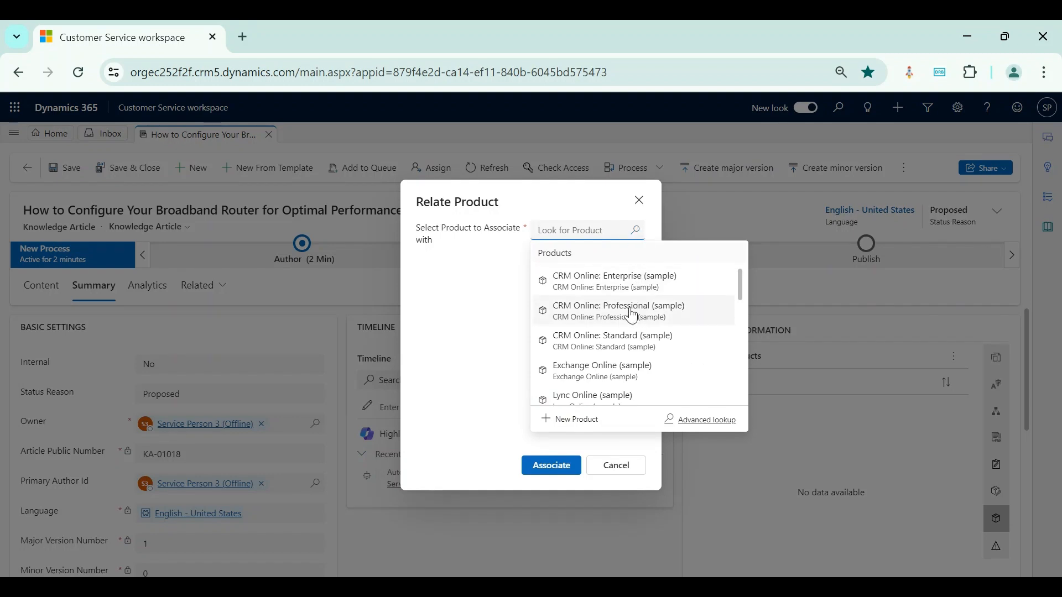
pyautogui.click(630, 313)
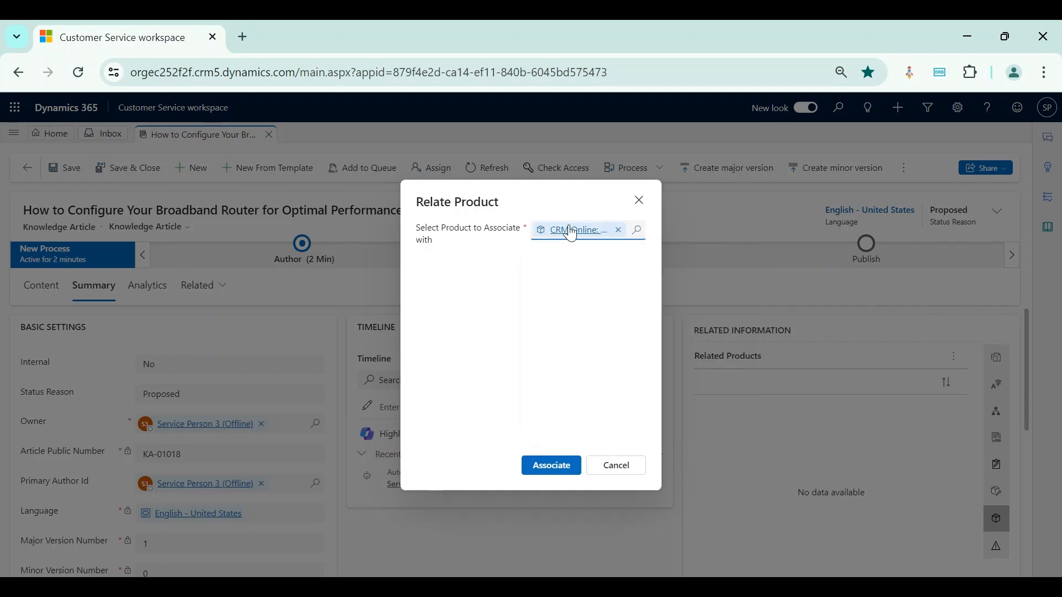
pyautogui.click(552, 466)
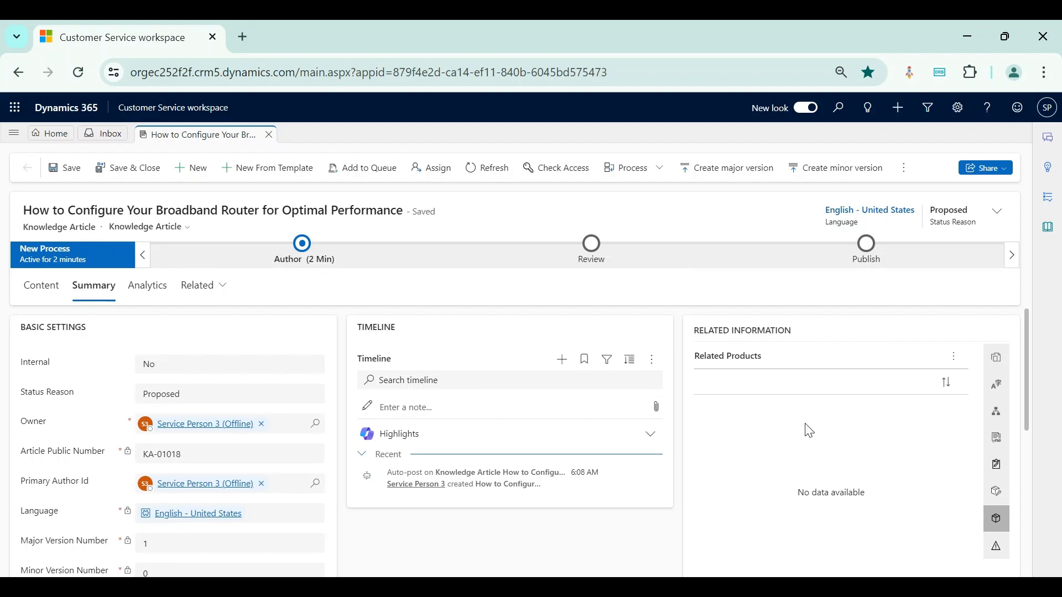
# - Refresh the related products and check them again in the article's summary
pyautogui.click(953, 356)
pyautogui.click(896, 402)
pyautogui.click(194, 168)
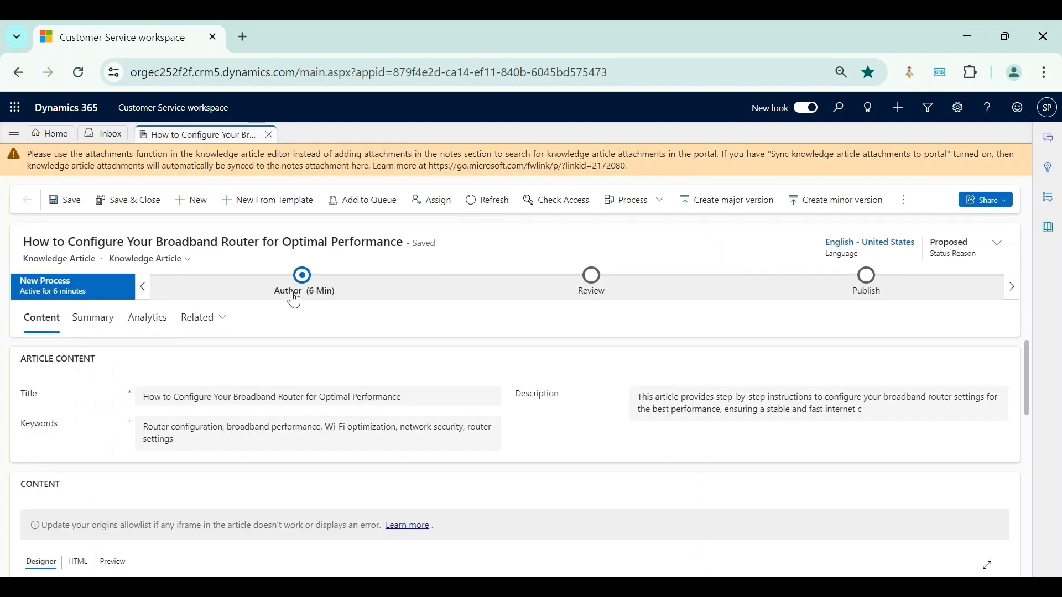
pyautogui.click(90, 320)
pyautogui.scroll(-3, 1000, 438)
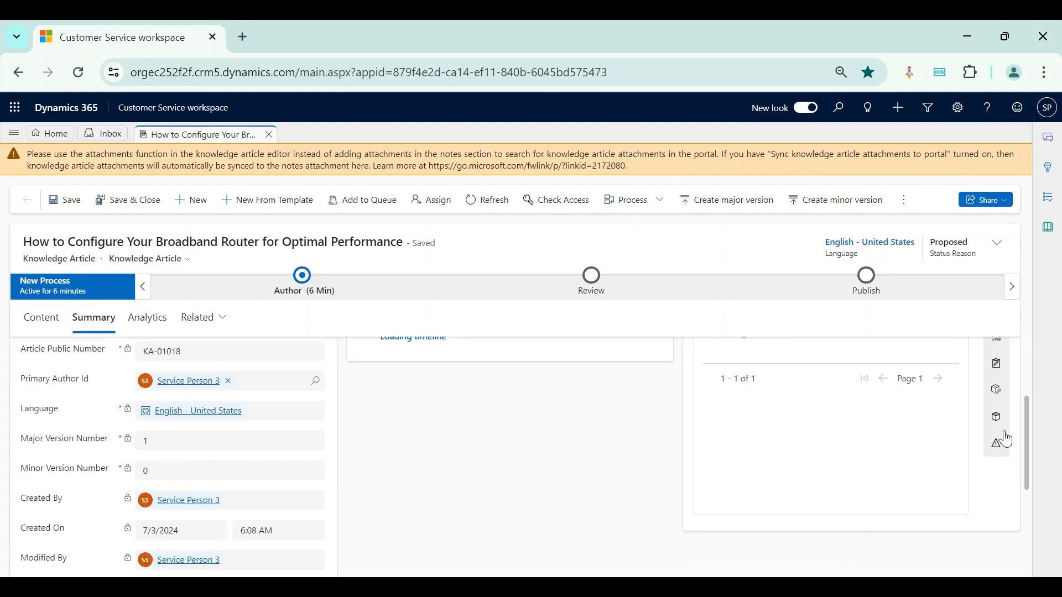
pyautogui.click(995, 417)
pyautogui.scroll(3, 972, 441)
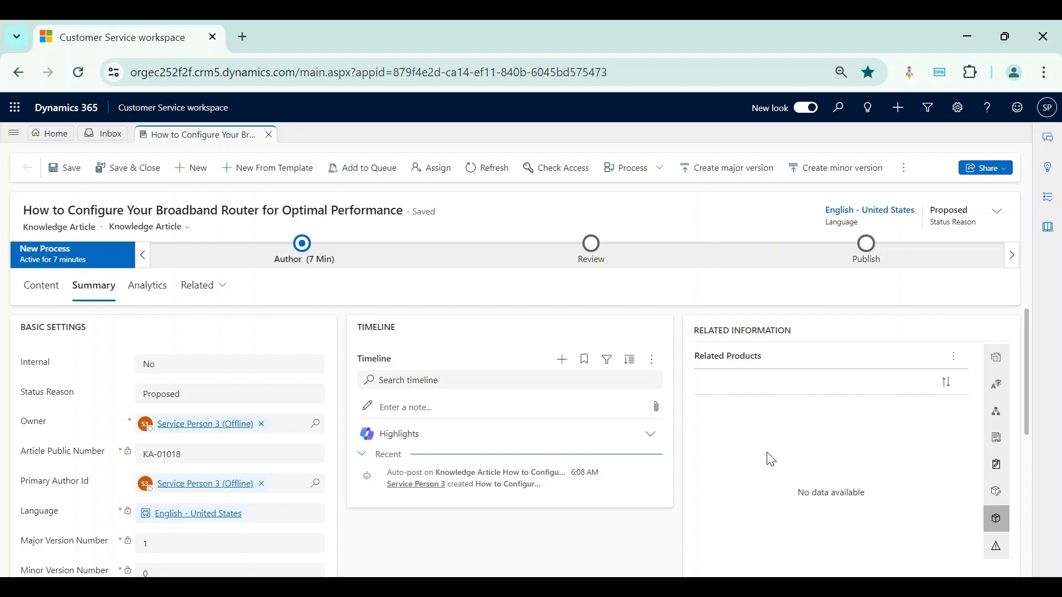
# - Switch the article to the "Knowledge Article for Interactive experience" form and show its related products in the summary
pyautogui.click(189, 229)
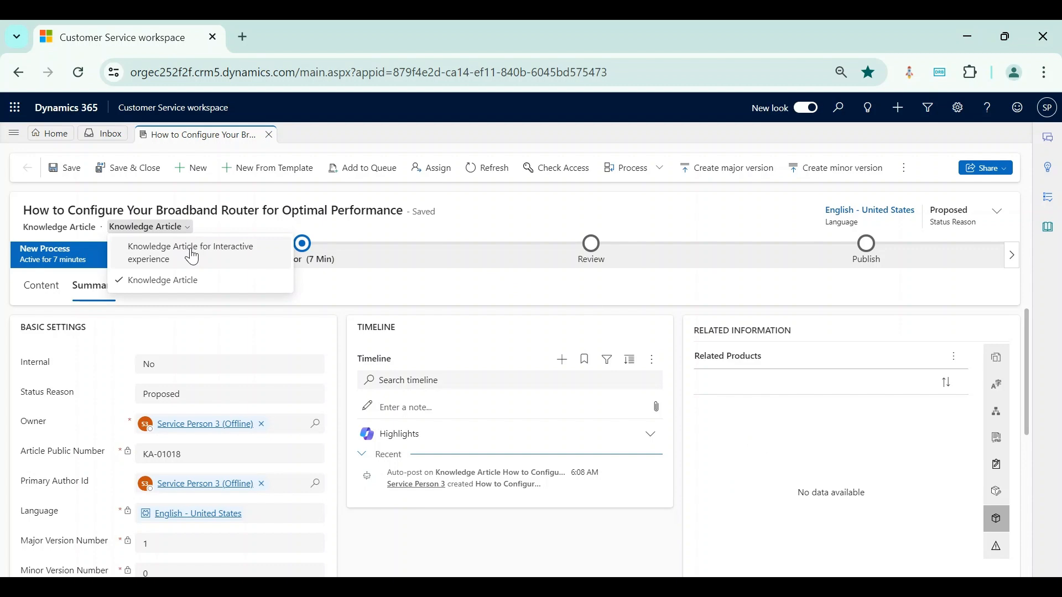
pyautogui.click(191, 255)
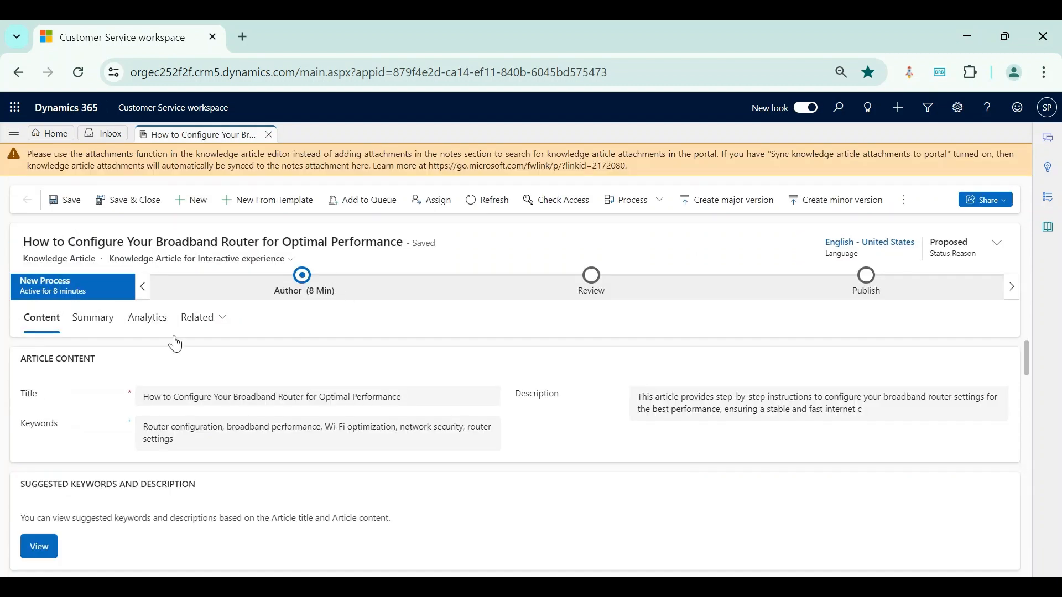
pyautogui.click(92, 331)
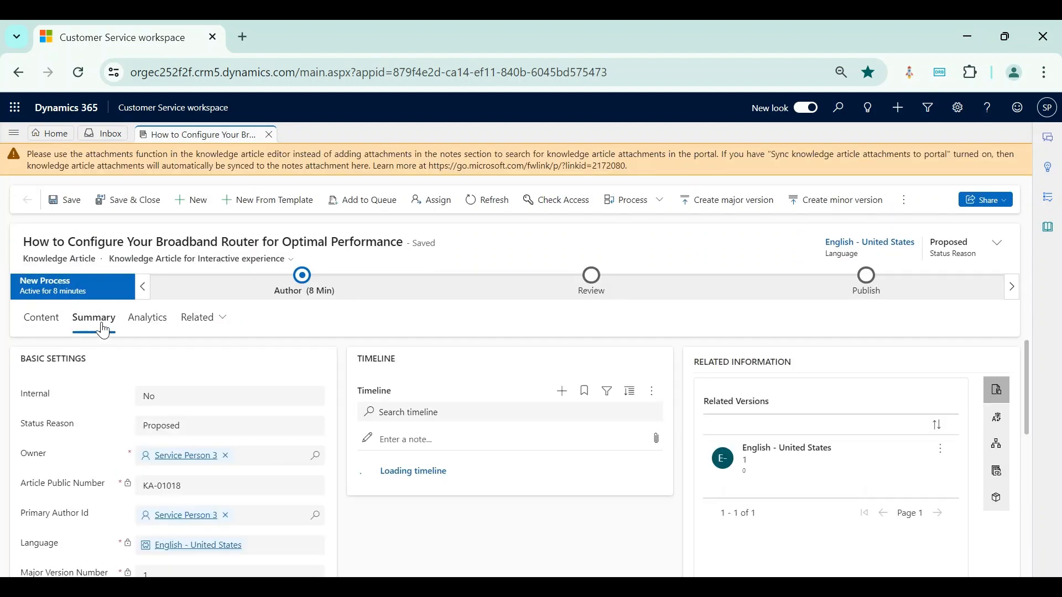
pyautogui.click(998, 498)
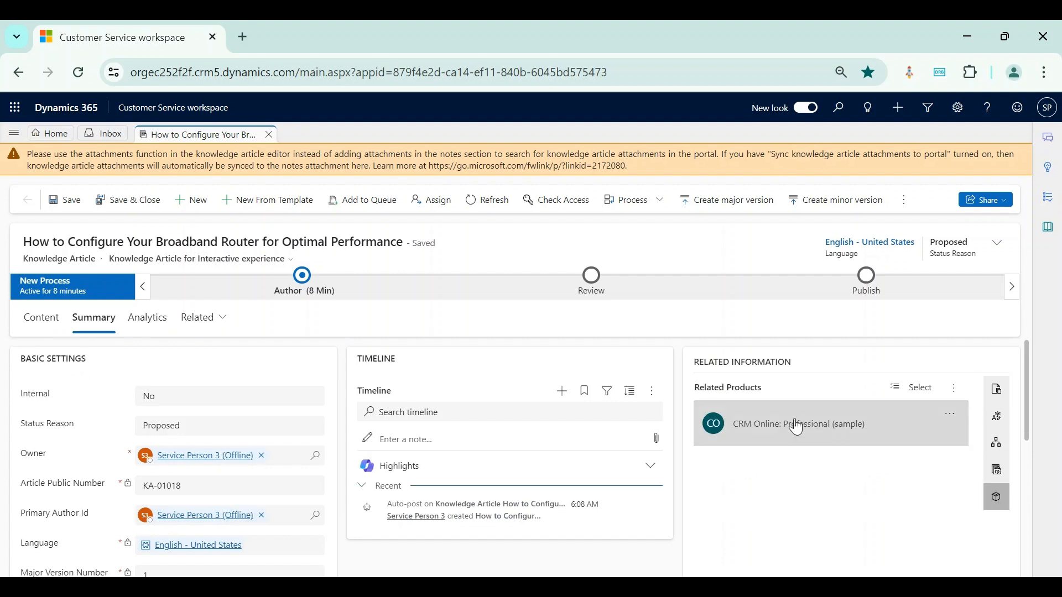
pyautogui.click(904, 199)
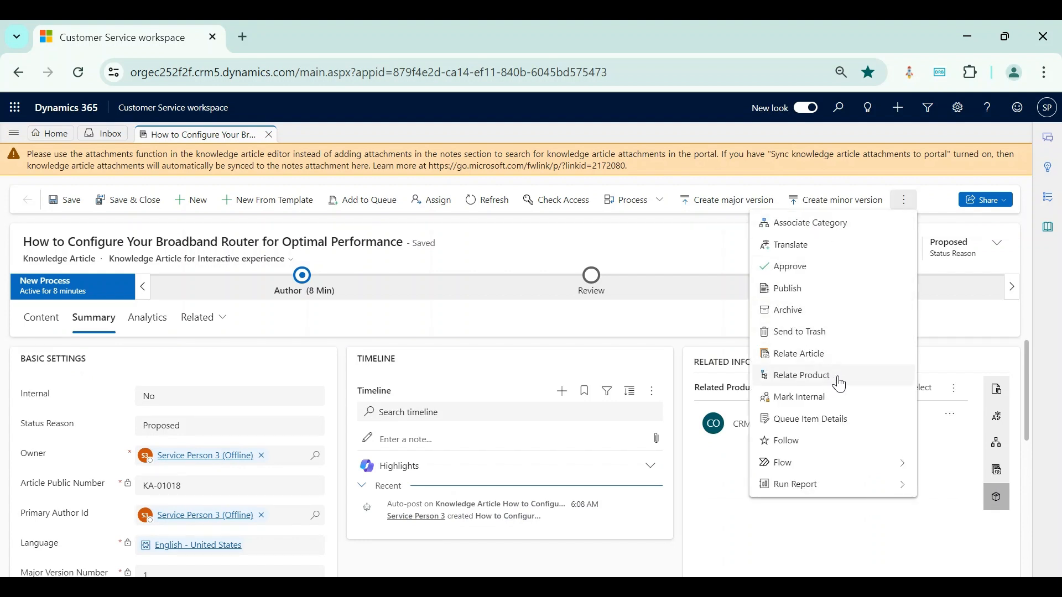
pyautogui.click(738, 322)
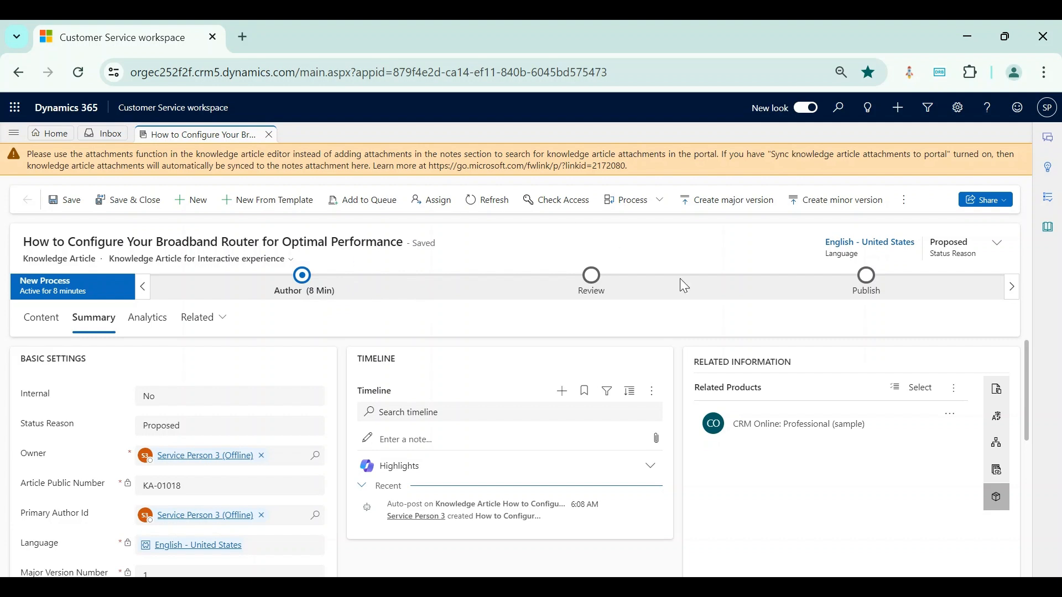
# - Set Mark for Review to Completed in the Author stage of the article's process
pyautogui.click(310, 290)
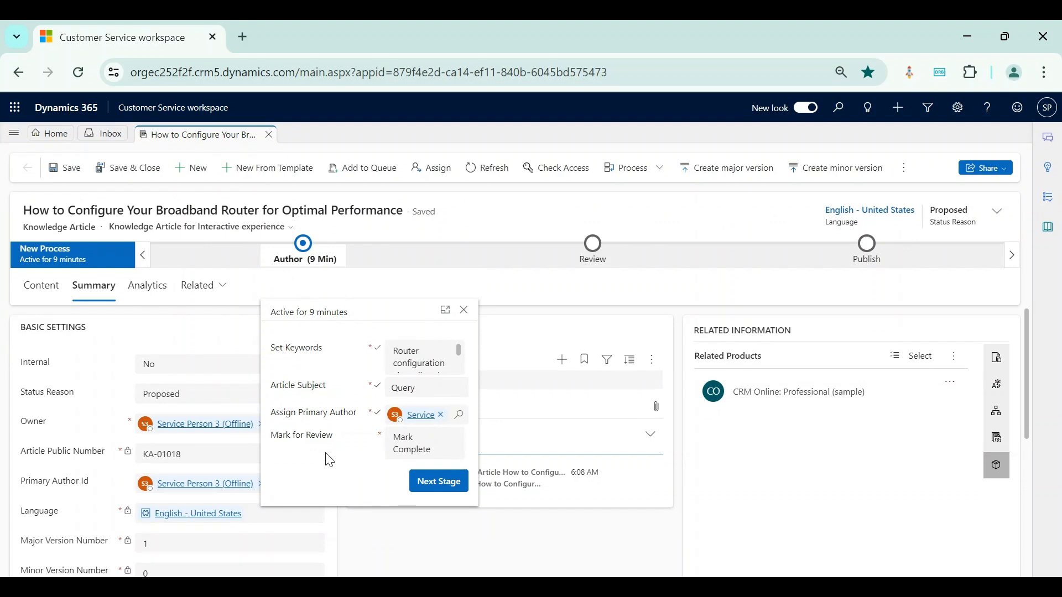
pyautogui.click(400, 450)
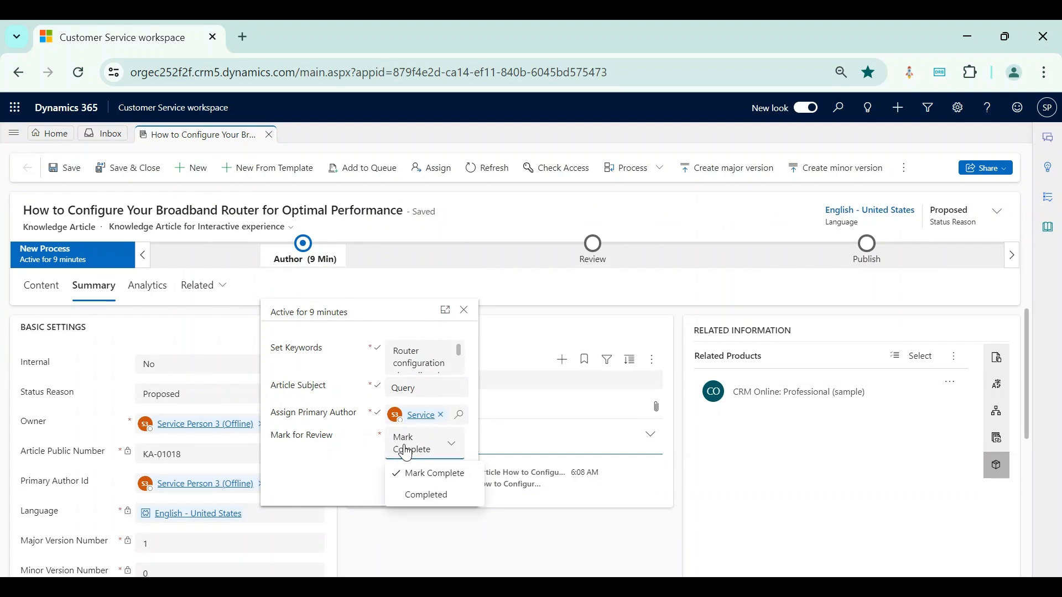
pyautogui.click(411, 495)
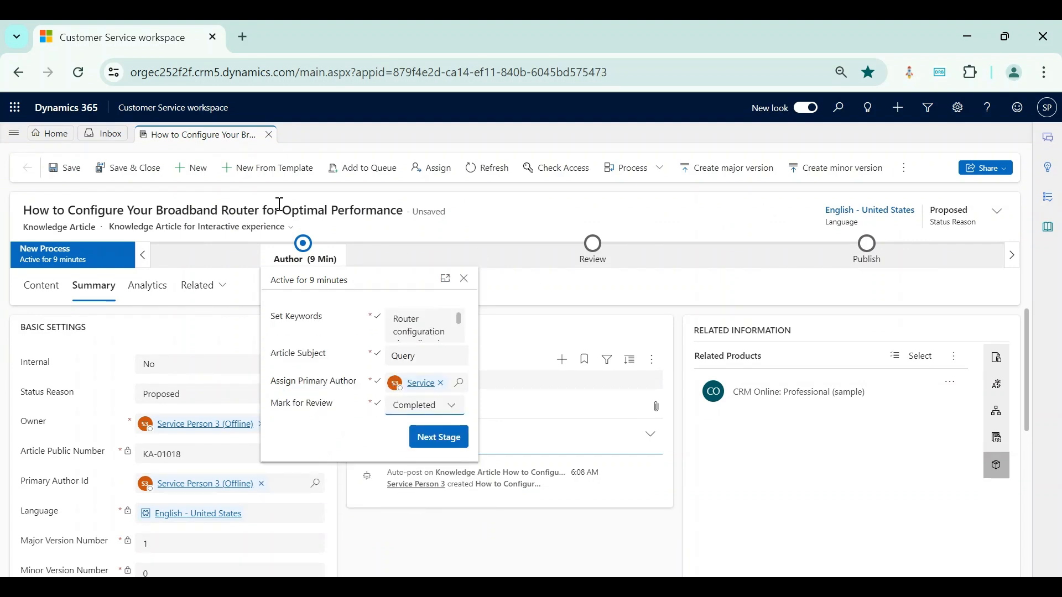
# - Set the article's status reason to Needs review and advance the process to the Review stage
pyautogui.click(180, 397)
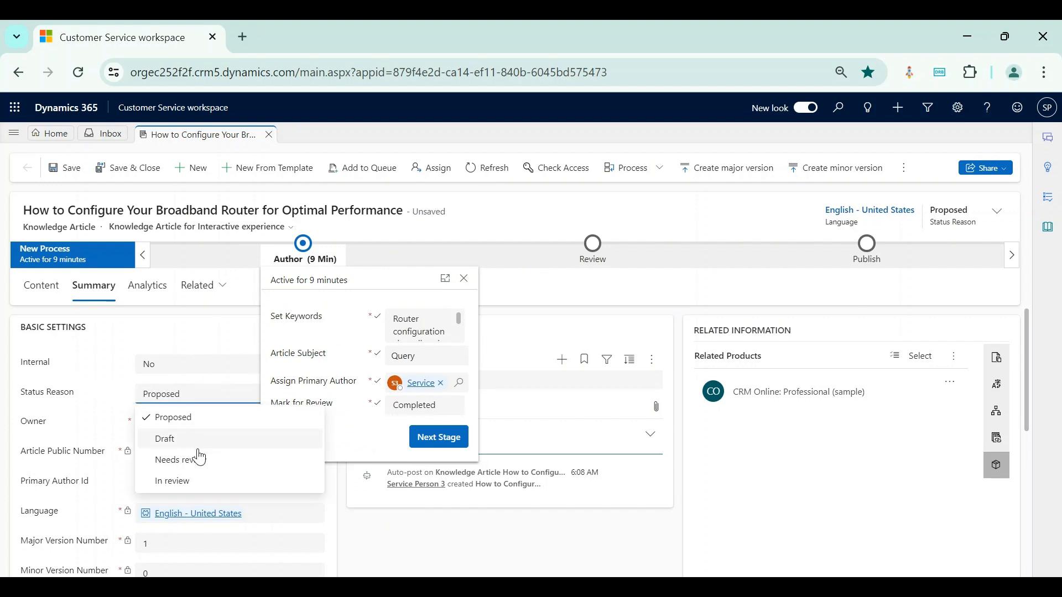
pyautogui.click(203, 467)
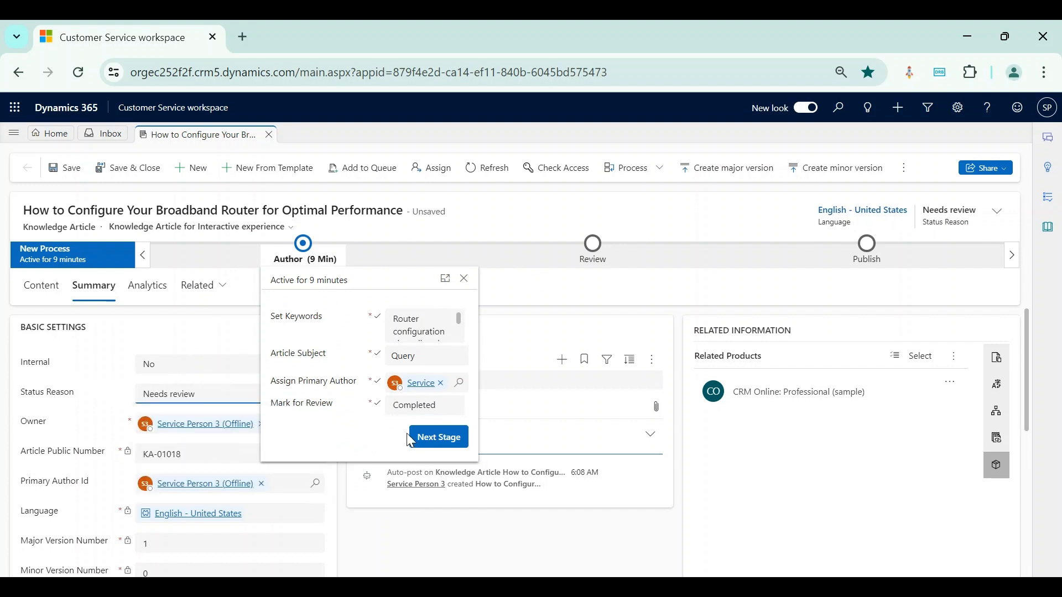
pyautogui.click(440, 445)
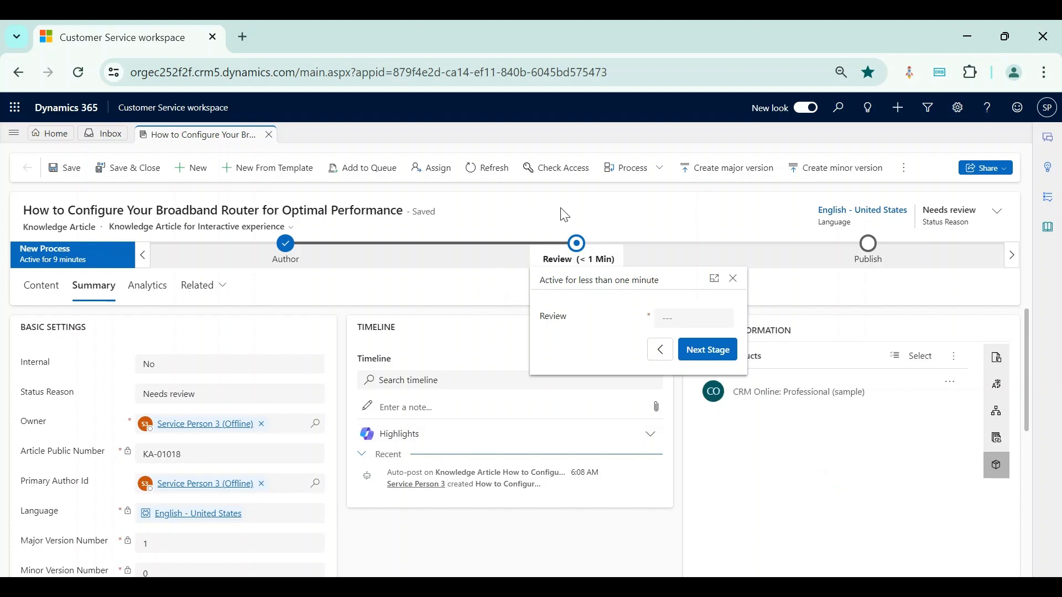
pyautogui.click(996, 212)
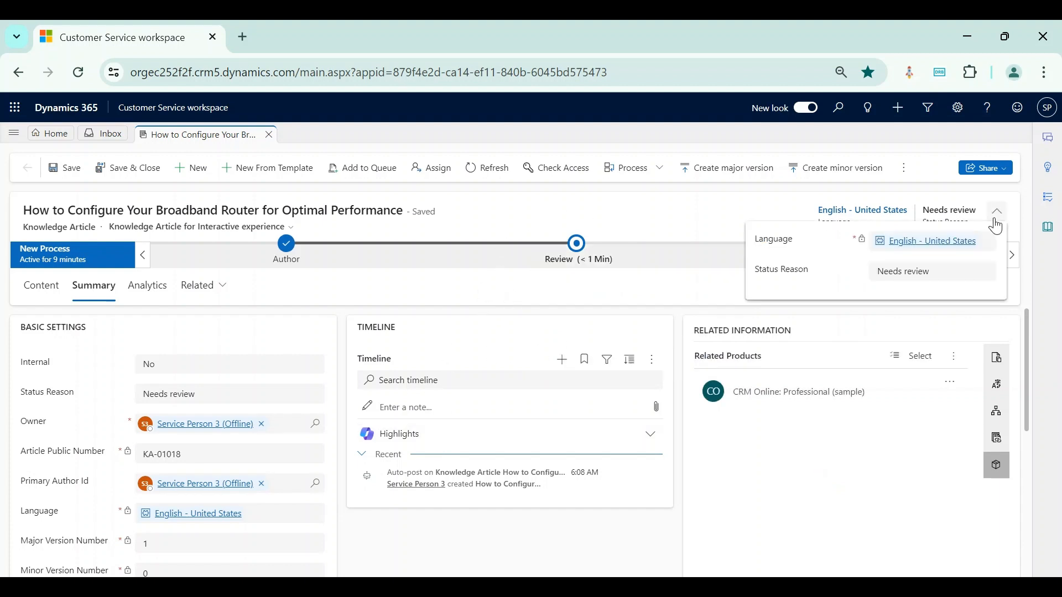
pyautogui.click(995, 221)
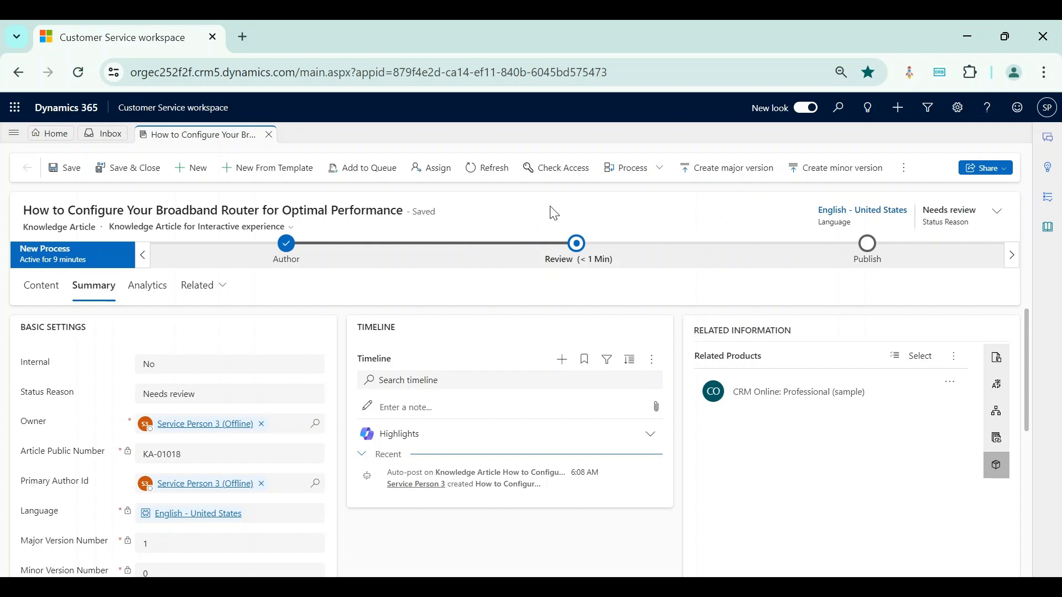
# - Set the Review stage's outcome to Rejected and reject the article with the reason "Test Rejection Reason"
pyautogui.click(582, 264)
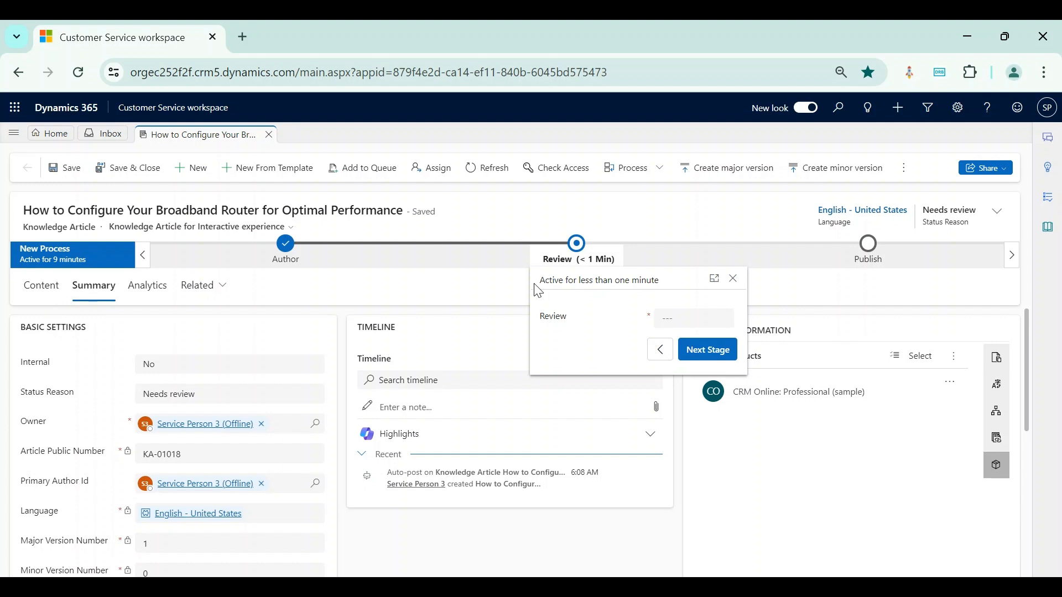
pyautogui.click(685, 320)
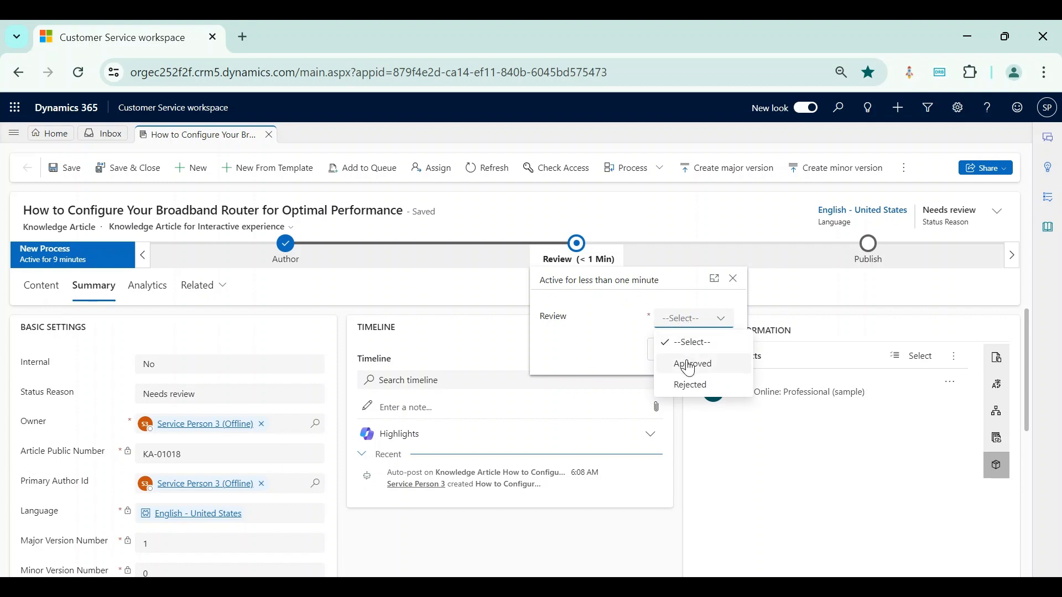
pyautogui.click(698, 385)
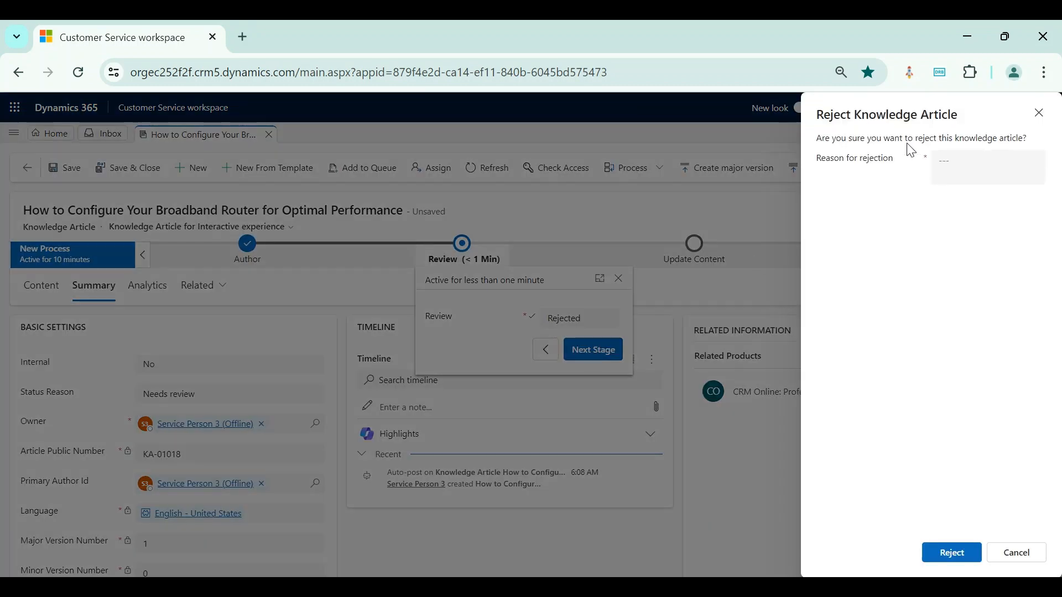
pyautogui.click(964, 159)
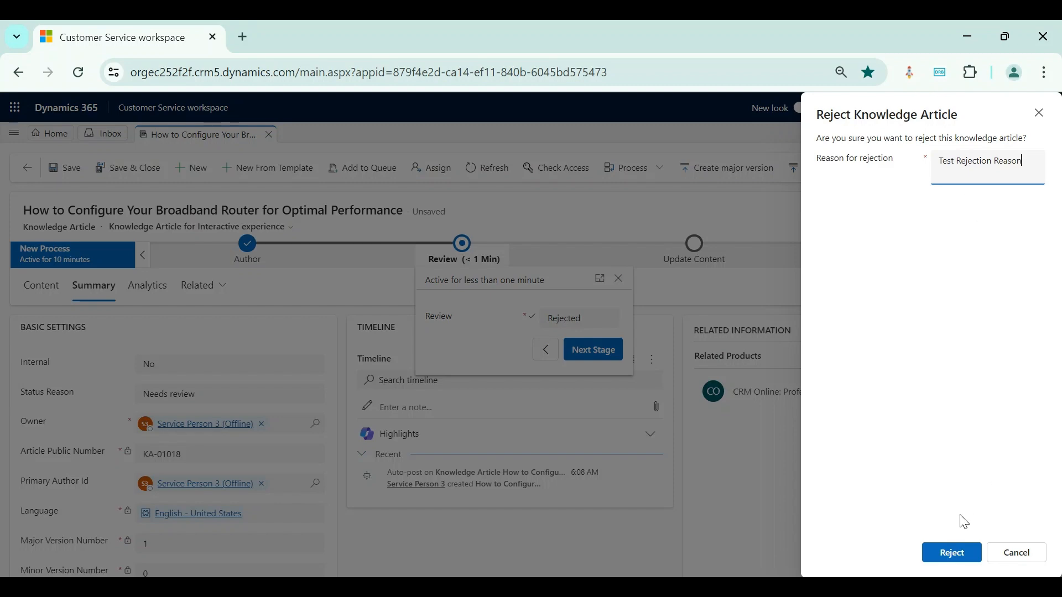
pyautogui.click(954, 550)
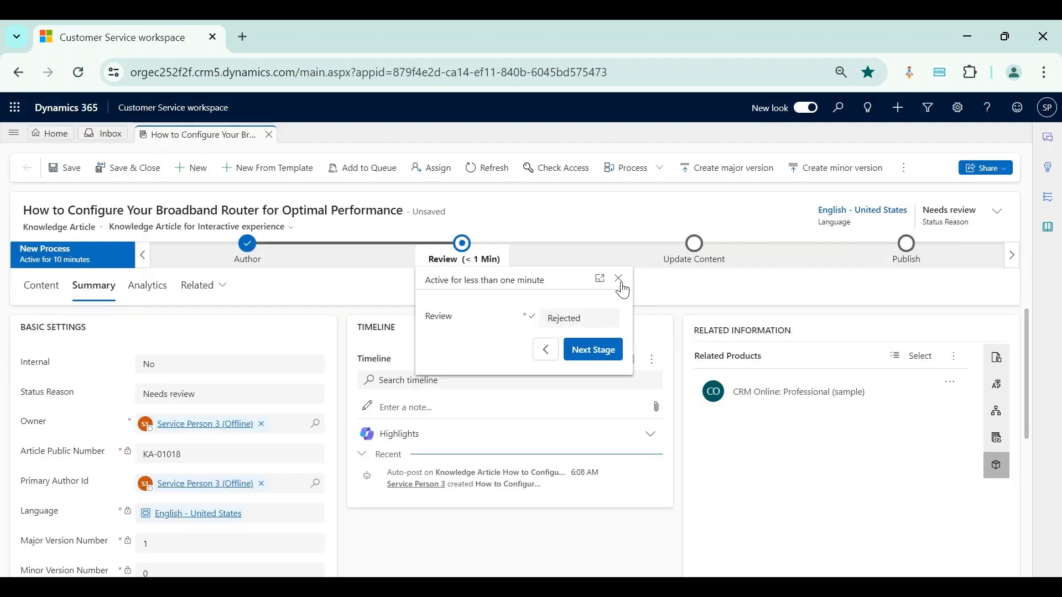
pyautogui.click(618, 278)
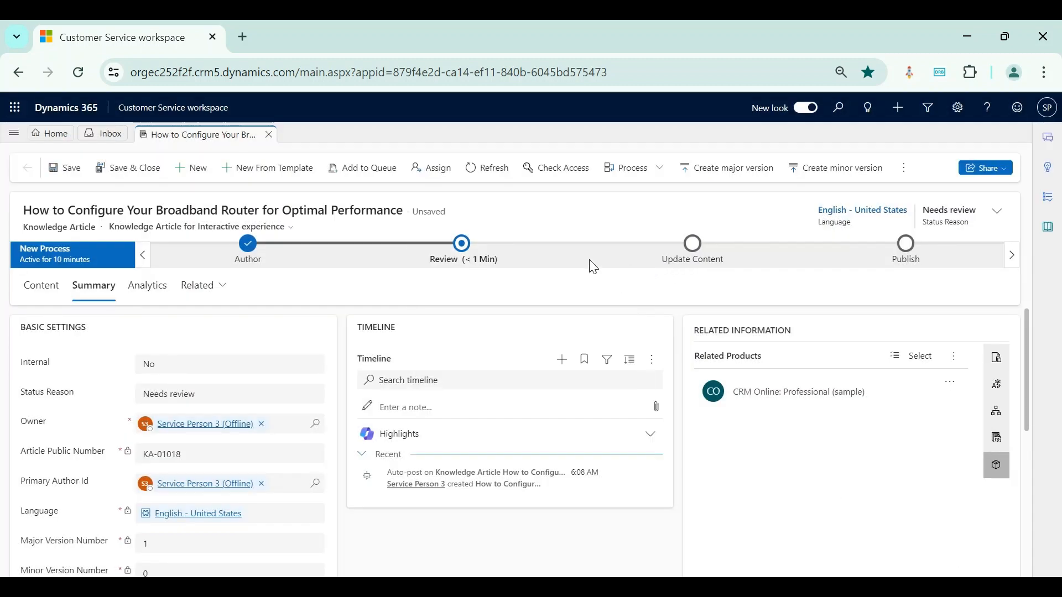
# - Refresh the rejected article and advance its process from Review to the Update Content stage
pyautogui.click(495, 173)
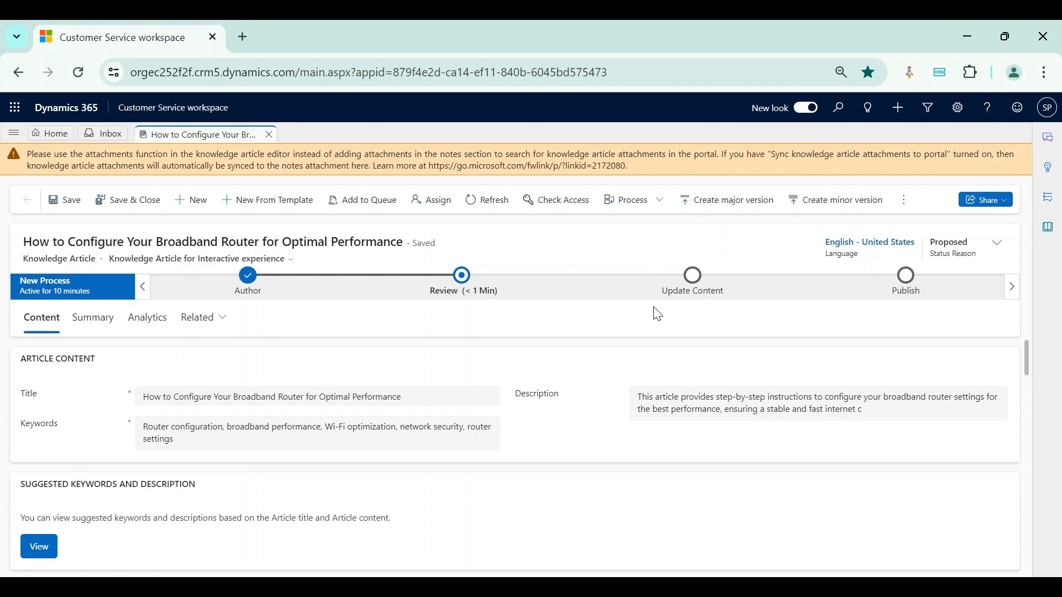
pyautogui.click(460, 294)
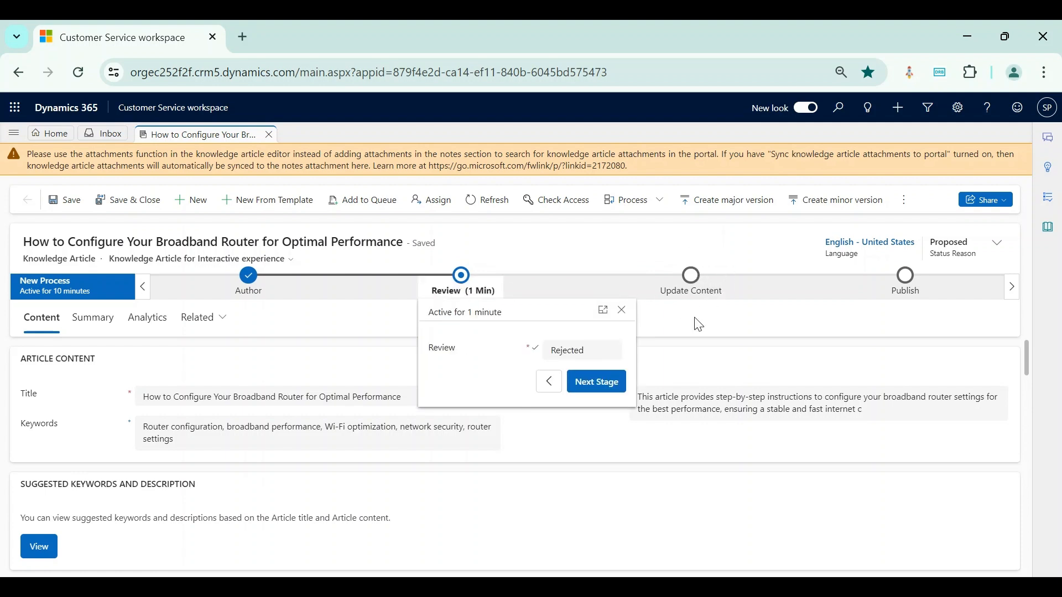
pyautogui.click(607, 386)
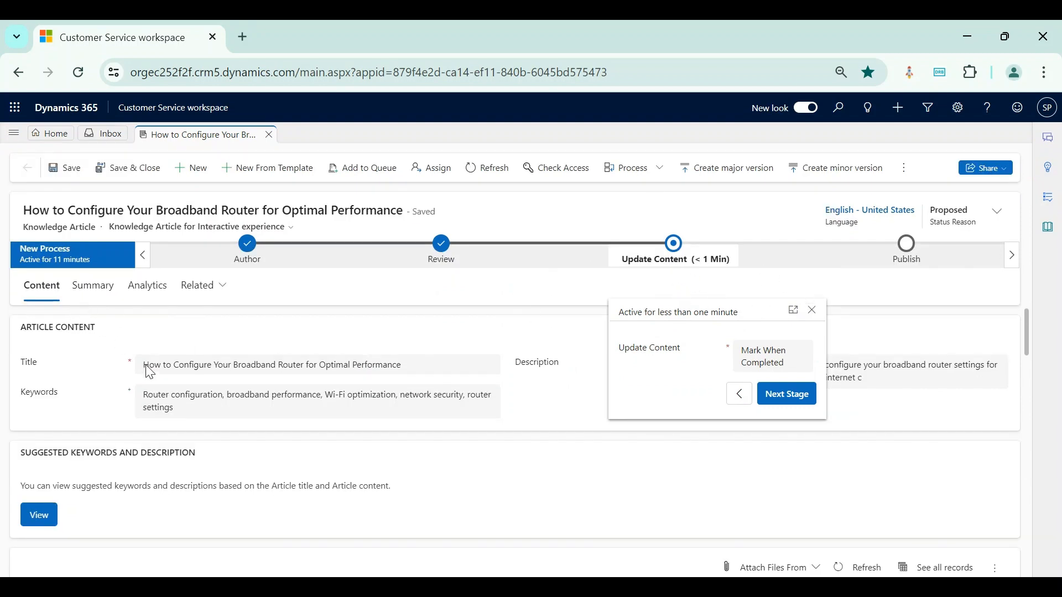
pyautogui.scroll(-5, 174, 407)
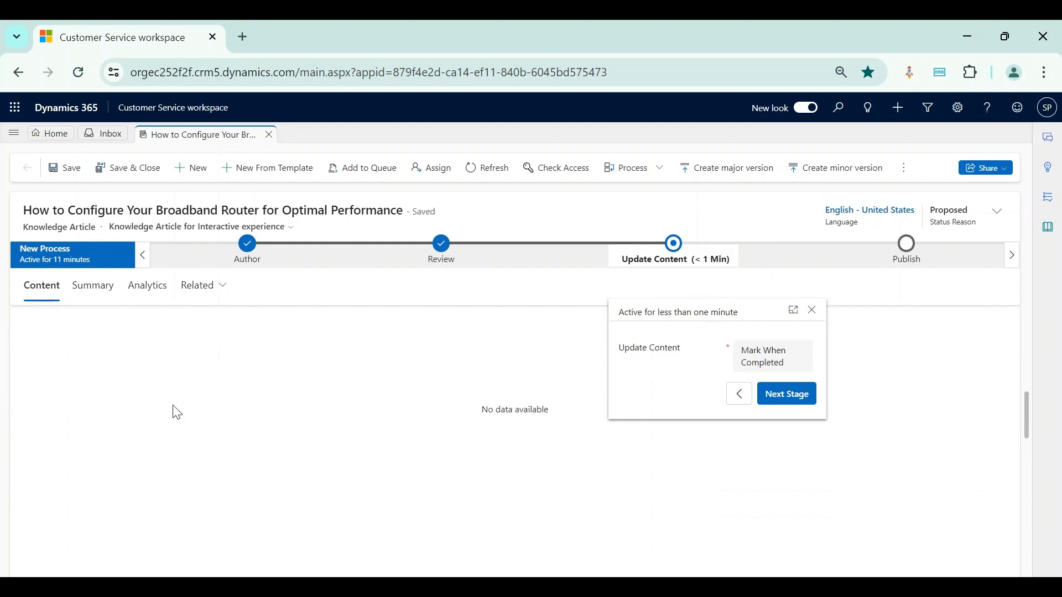
pyautogui.scroll(5, 335, 469)
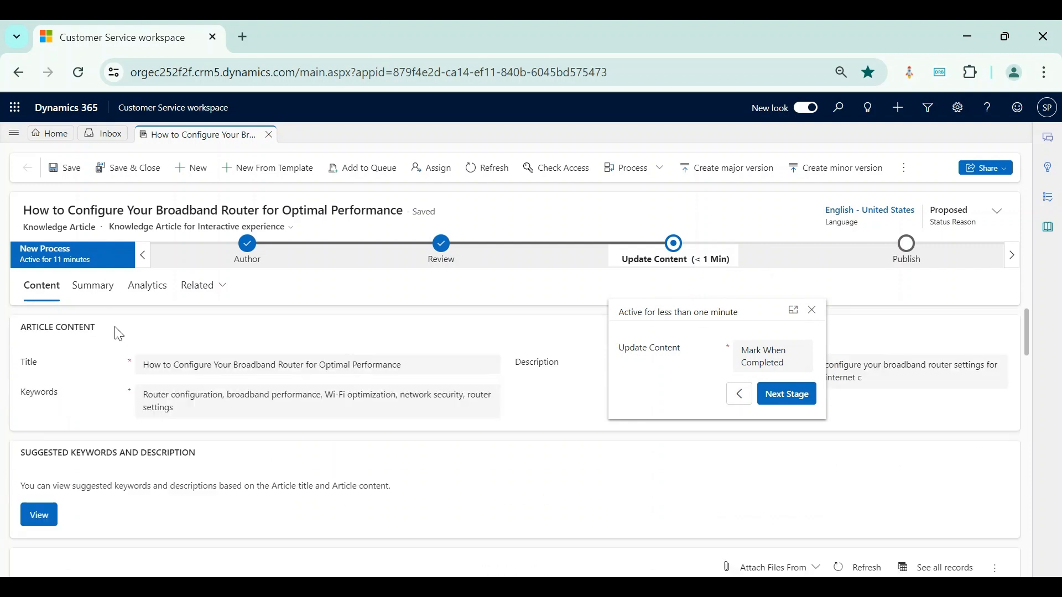
# - Read the rejection note in the article's timeline and look through the article's content
pyautogui.click(100, 297)
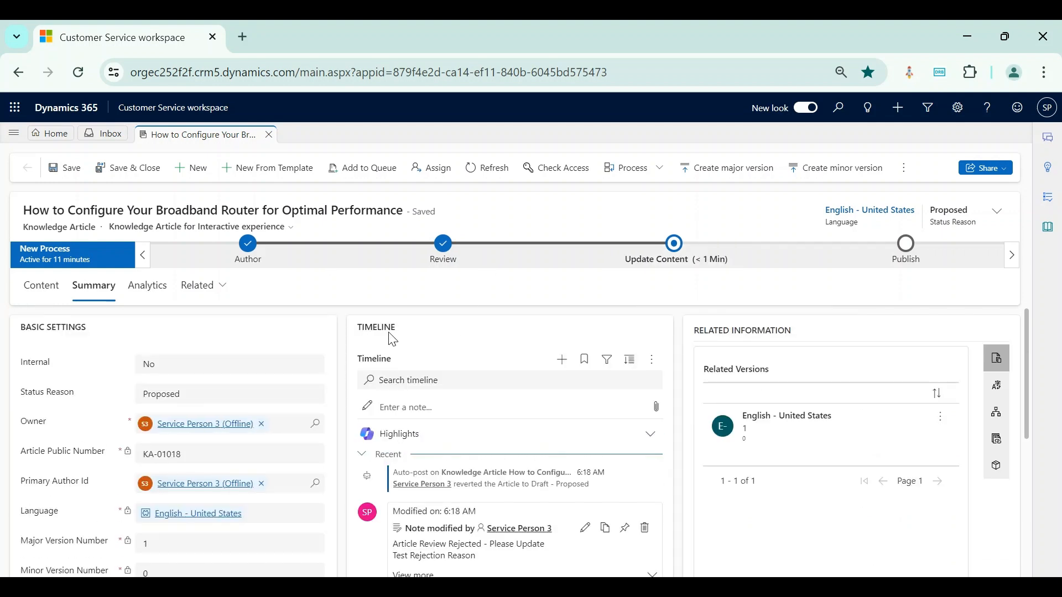
pyautogui.scroll(-2, 500, 409)
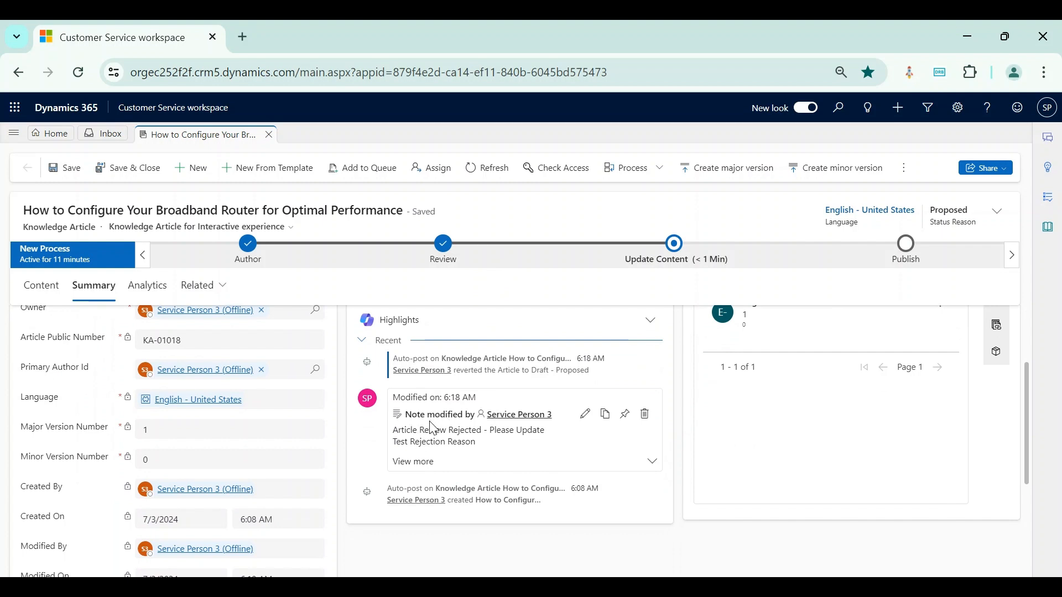
pyautogui.click(650, 463)
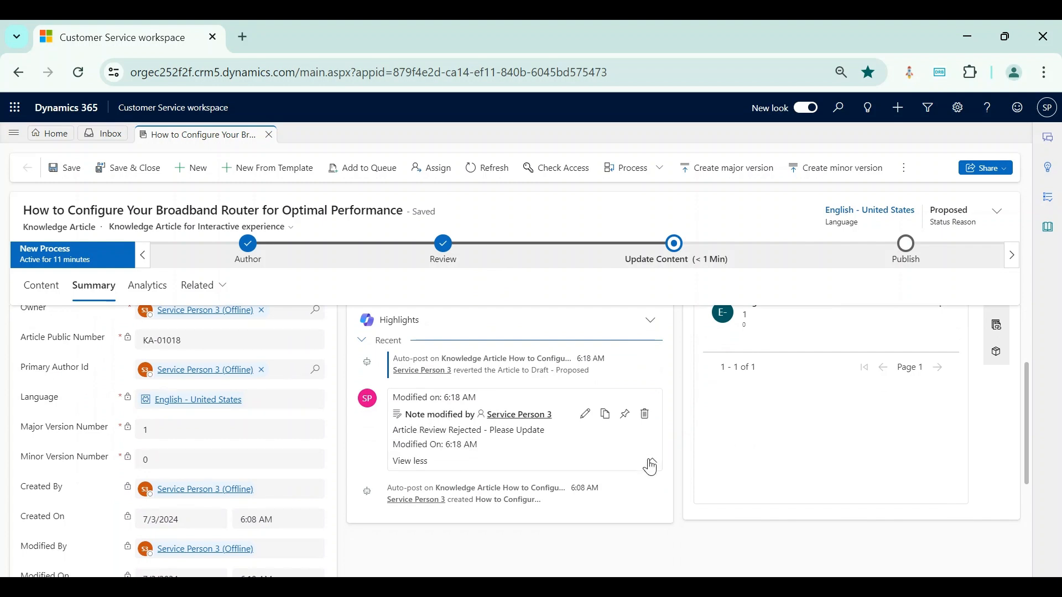
pyautogui.click(653, 464)
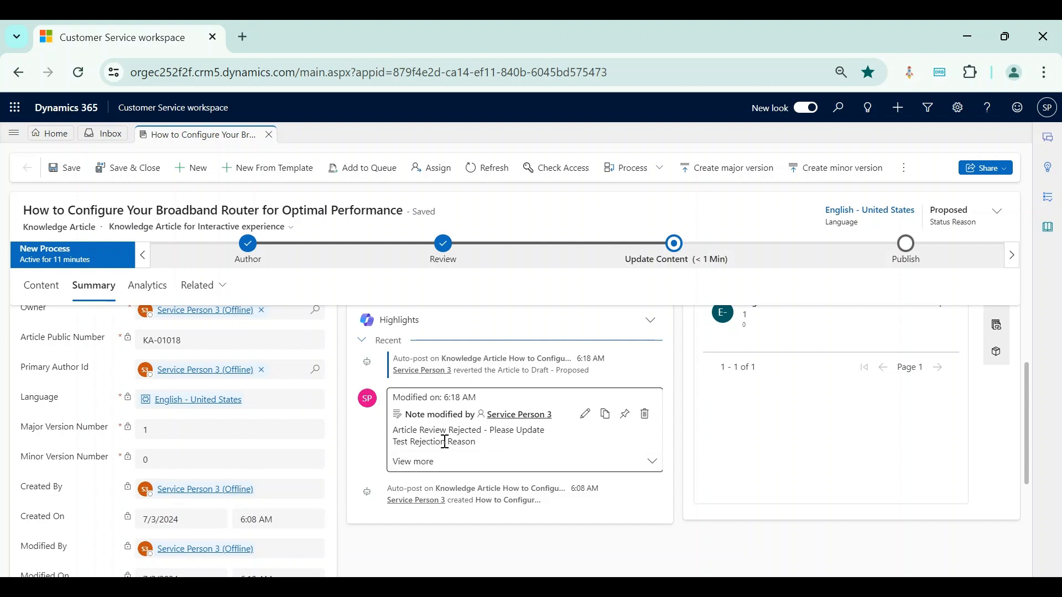
pyautogui.click(39, 286)
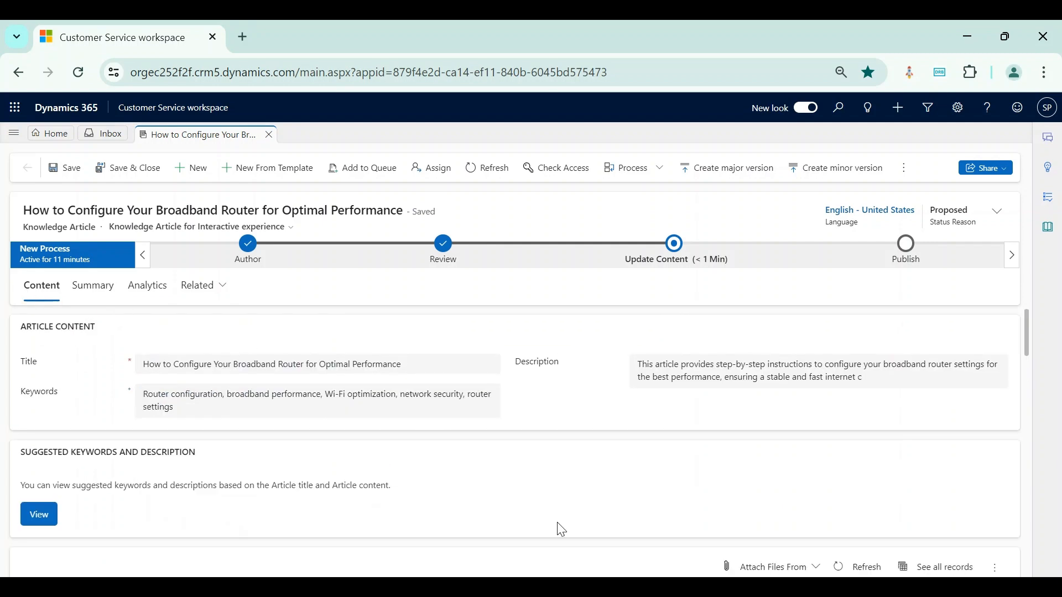
pyautogui.scroll(-4, 560, 529)
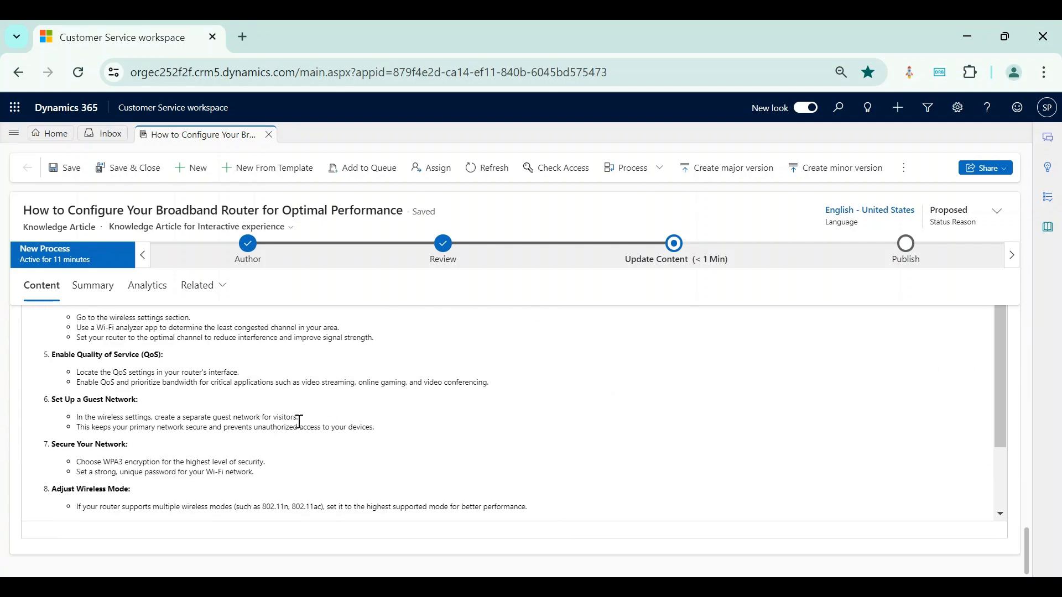
pyautogui.scroll(1, 297, 420)
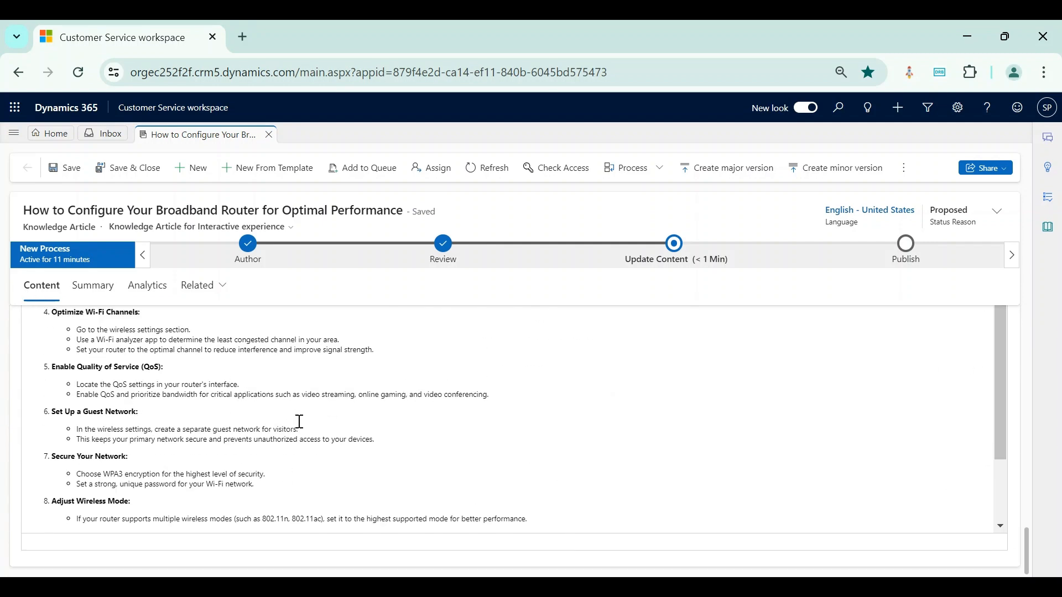
# - Set the rejected article's status reason back to Needs review and save the article
pyautogui.click(111, 290)
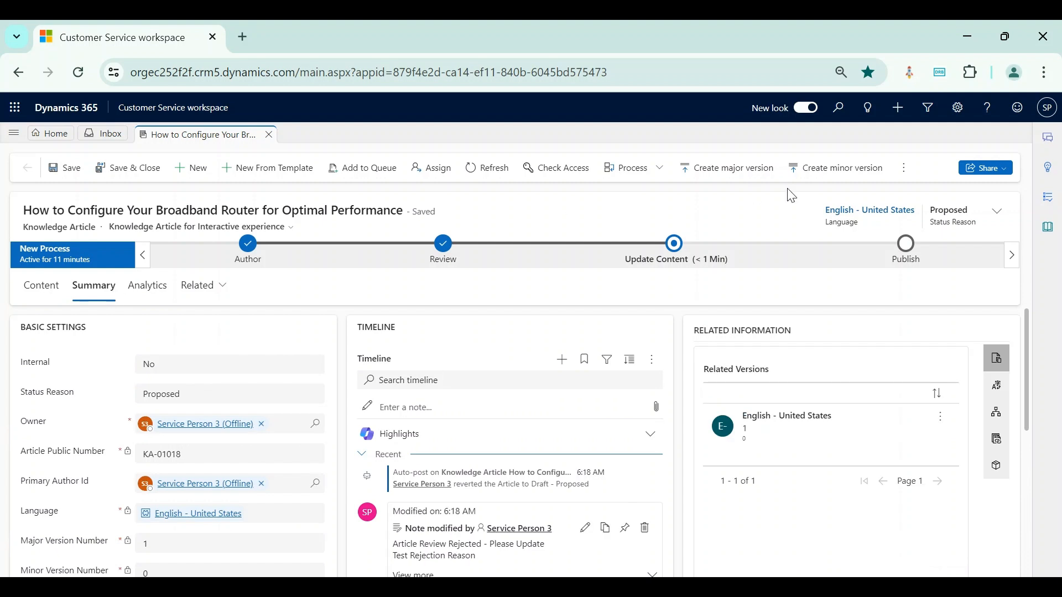
pyautogui.click(996, 212)
pyautogui.click(967, 279)
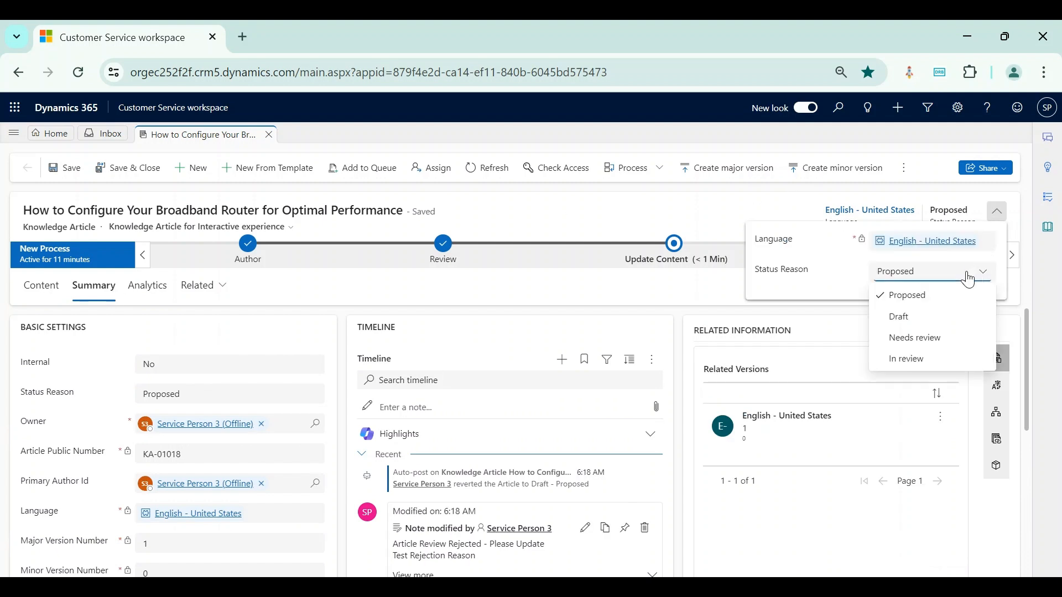
pyautogui.click(941, 339)
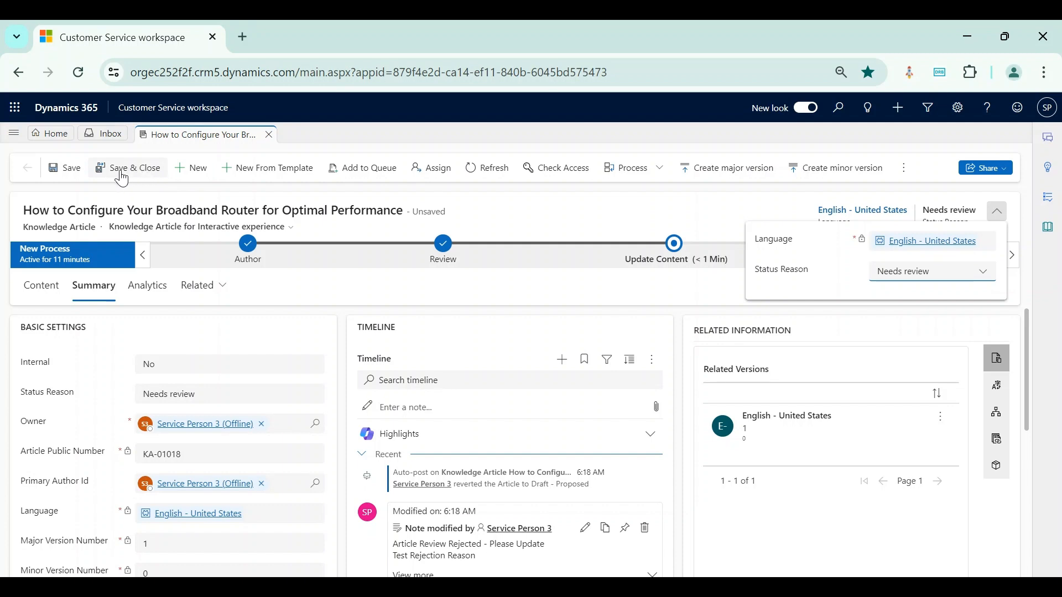
pyautogui.click(65, 171)
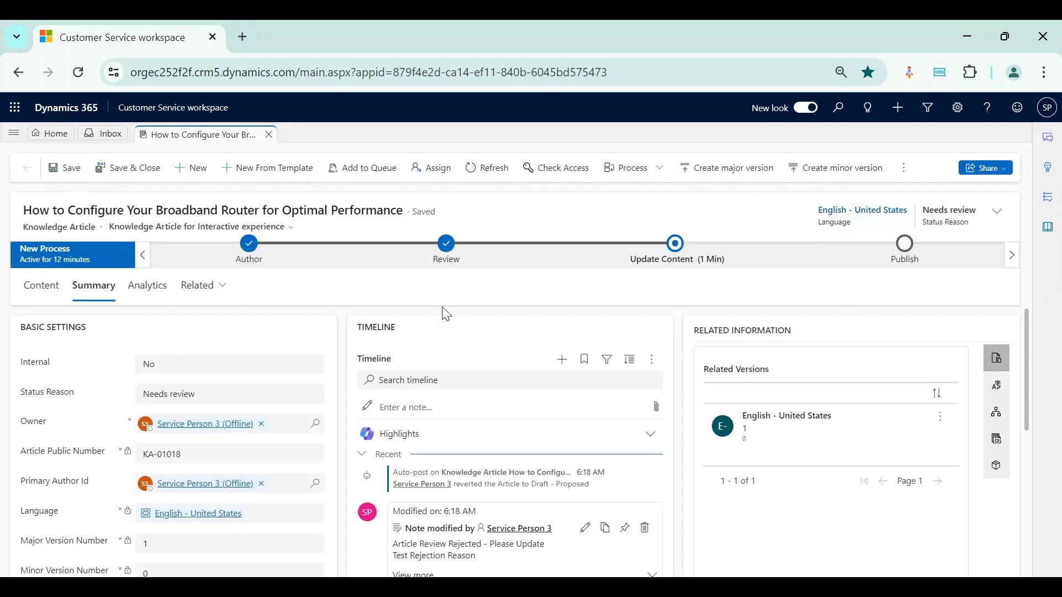
# - Check the completed Review stage's outcome and the further commands available for the article
pyautogui.click(440, 260)
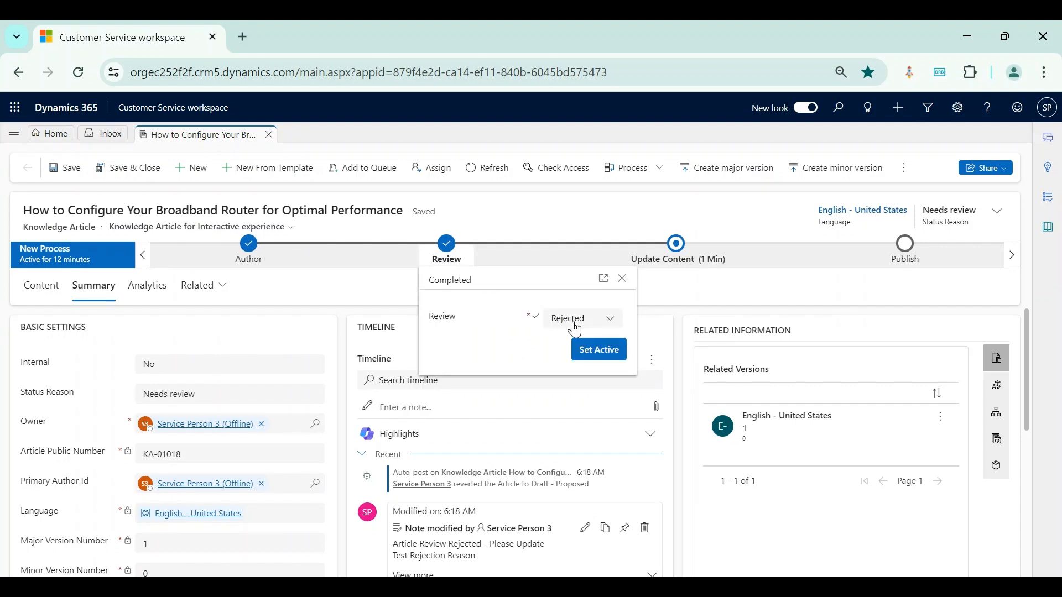
pyautogui.click(439, 265)
pyautogui.click(440, 264)
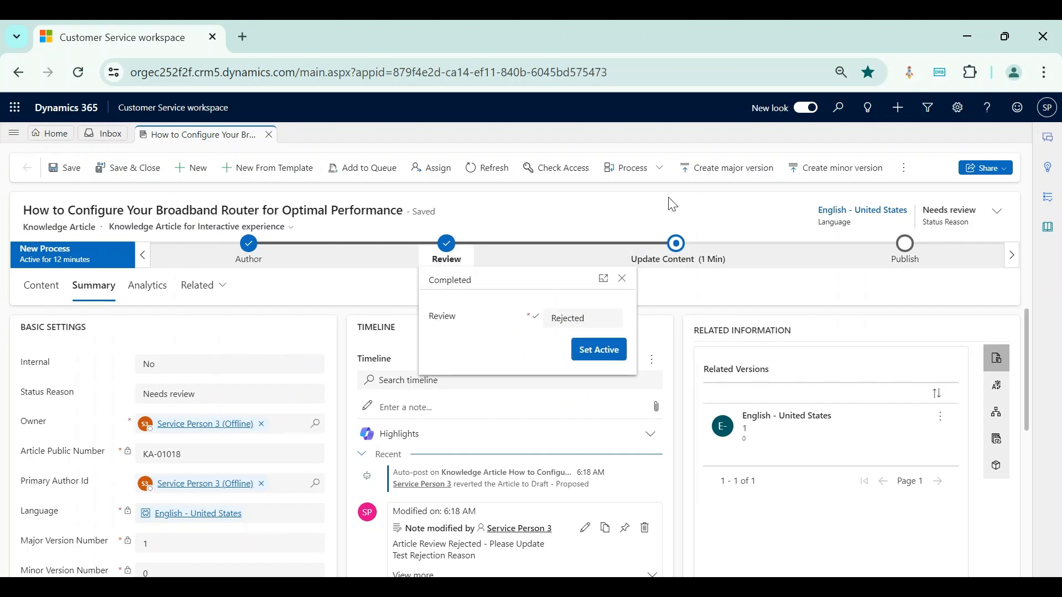
pyautogui.click(900, 173)
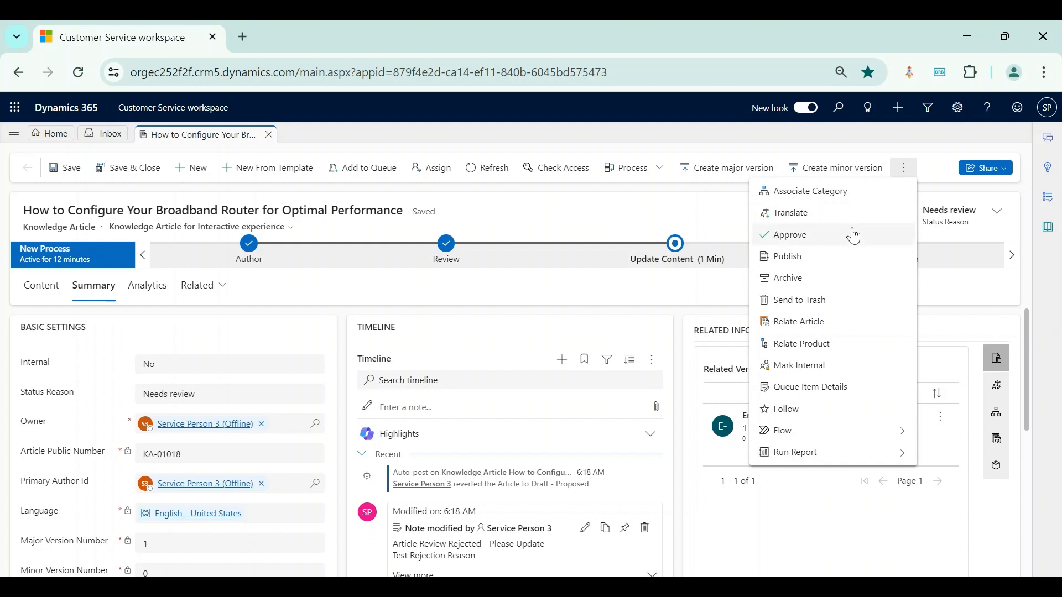
pyautogui.click(665, 223)
# - Set Update Content to Content Updated in the active stage of the article's process
pyautogui.click(691, 268)
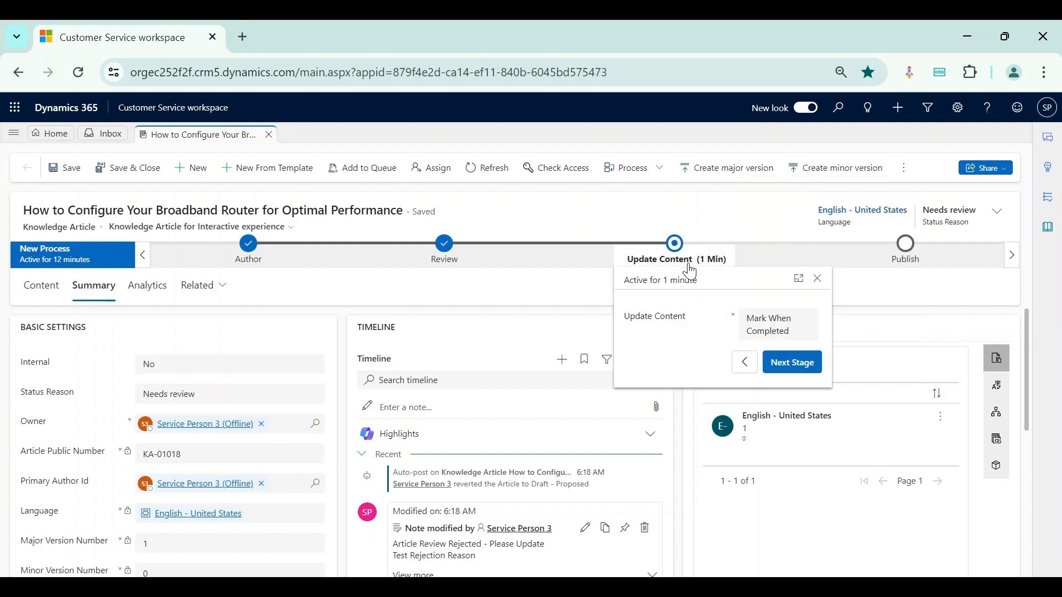
pyautogui.click(770, 327)
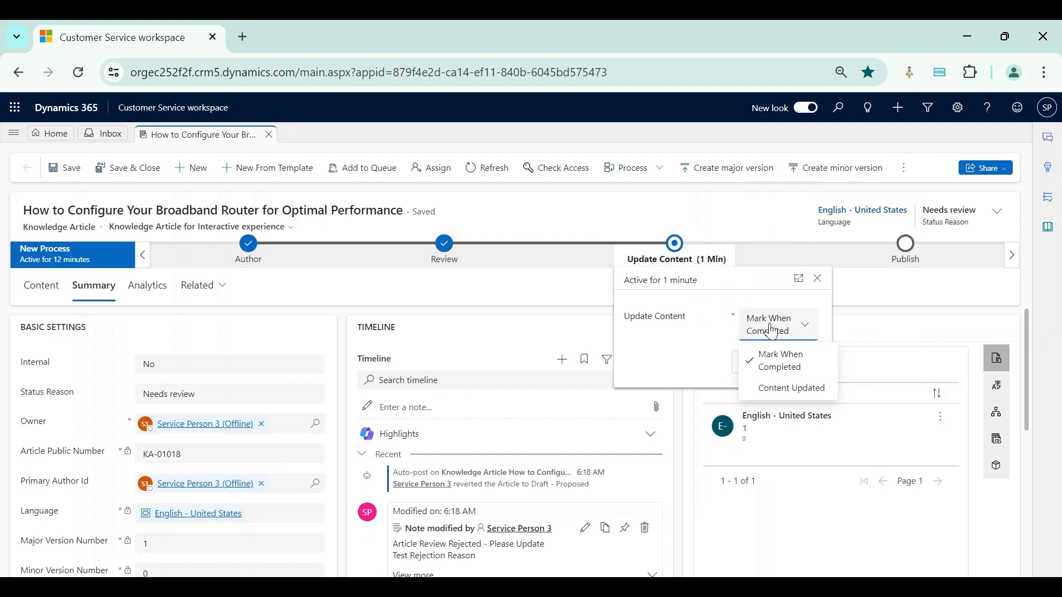
pyautogui.click(779, 385)
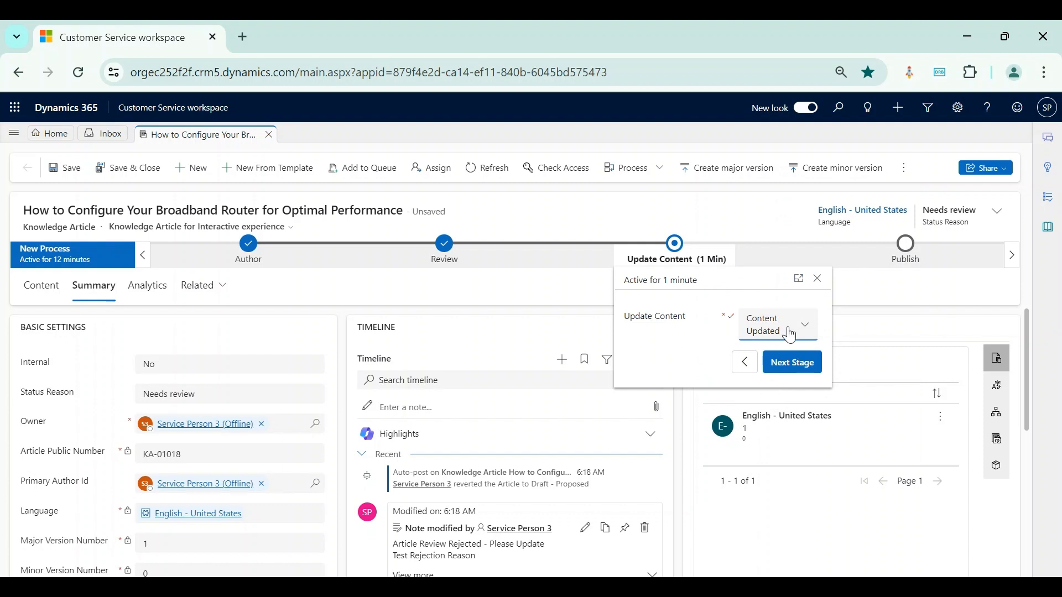
# - Approve this version of the knowledge article and confirm the approval
pyautogui.click(904, 168)
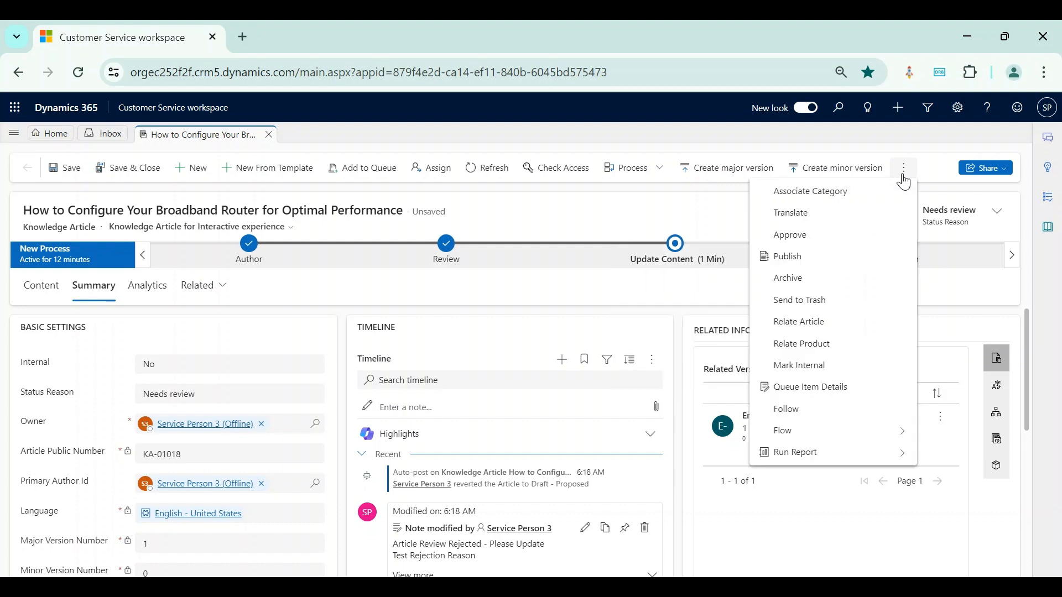
pyautogui.click(794, 243)
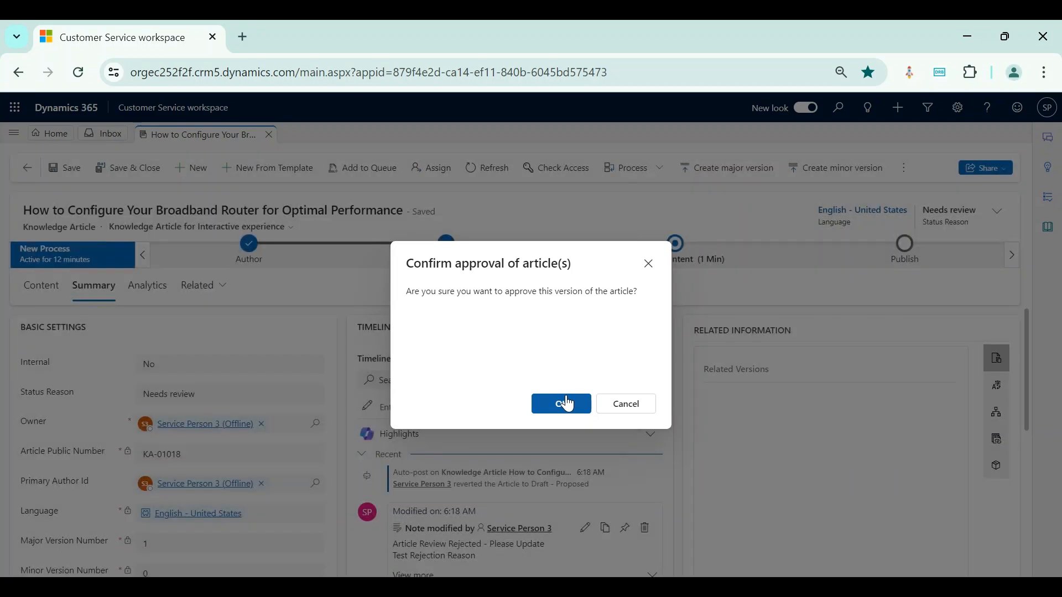
pyautogui.click(566, 403)
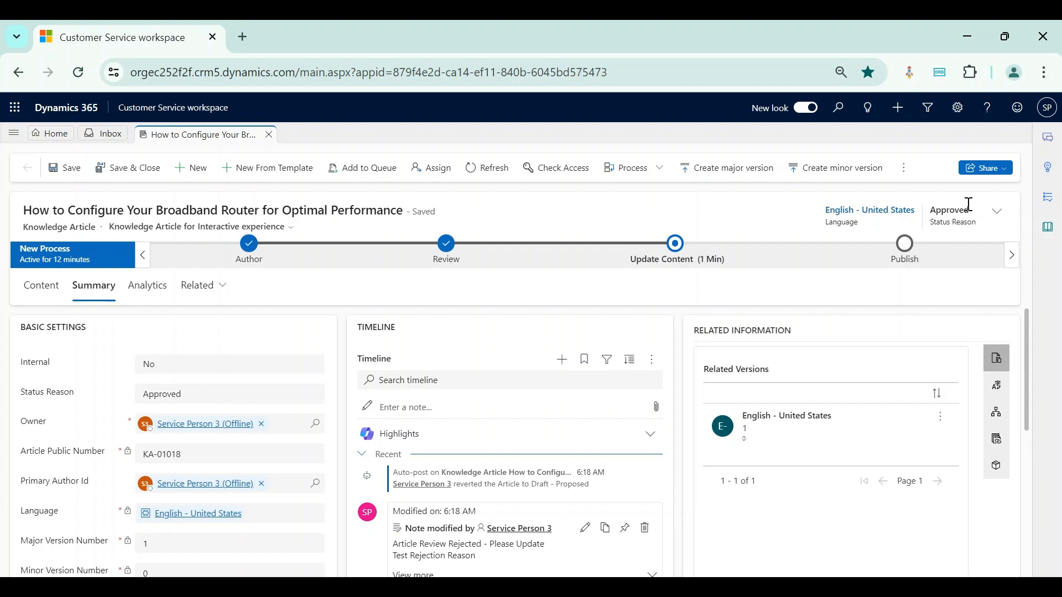
# - Advance the process from Update Content to the Publish stage and set Set Product Associations to Completed
pyautogui.click(672, 268)
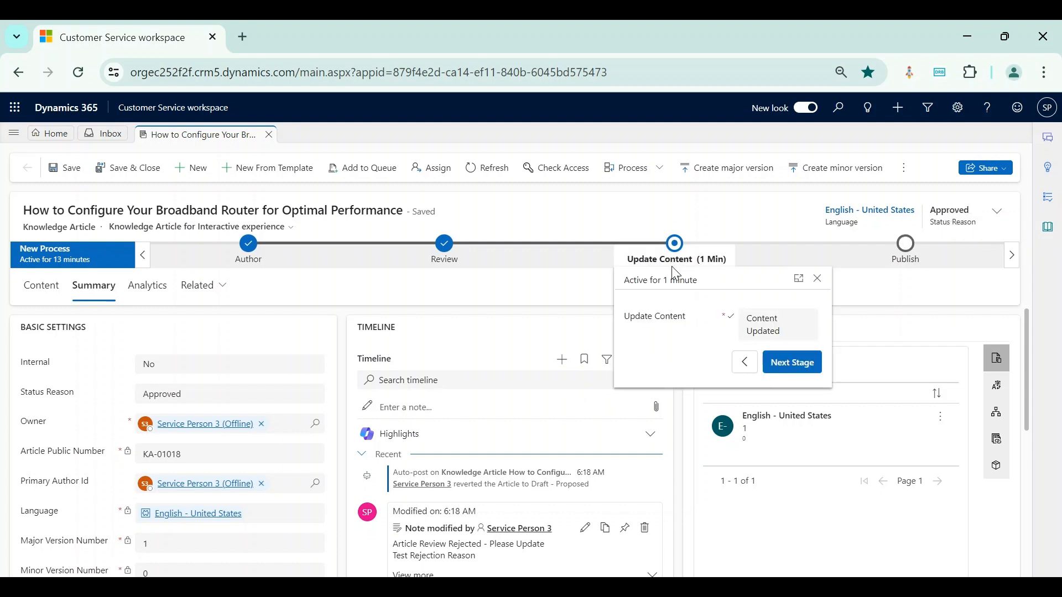
pyautogui.click(793, 370)
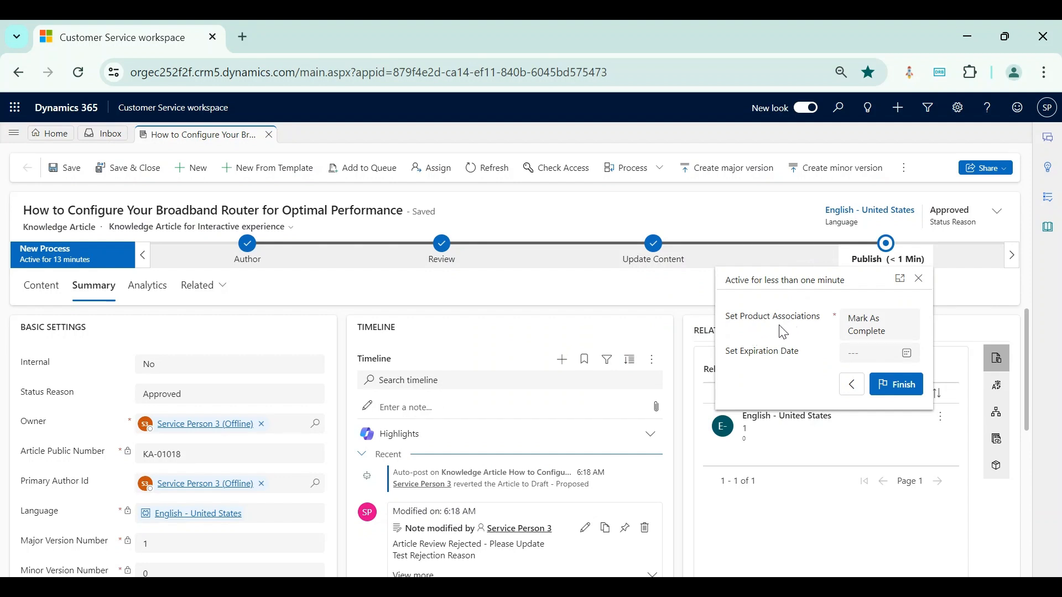
pyautogui.click(858, 331)
pyautogui.click(872, 374)
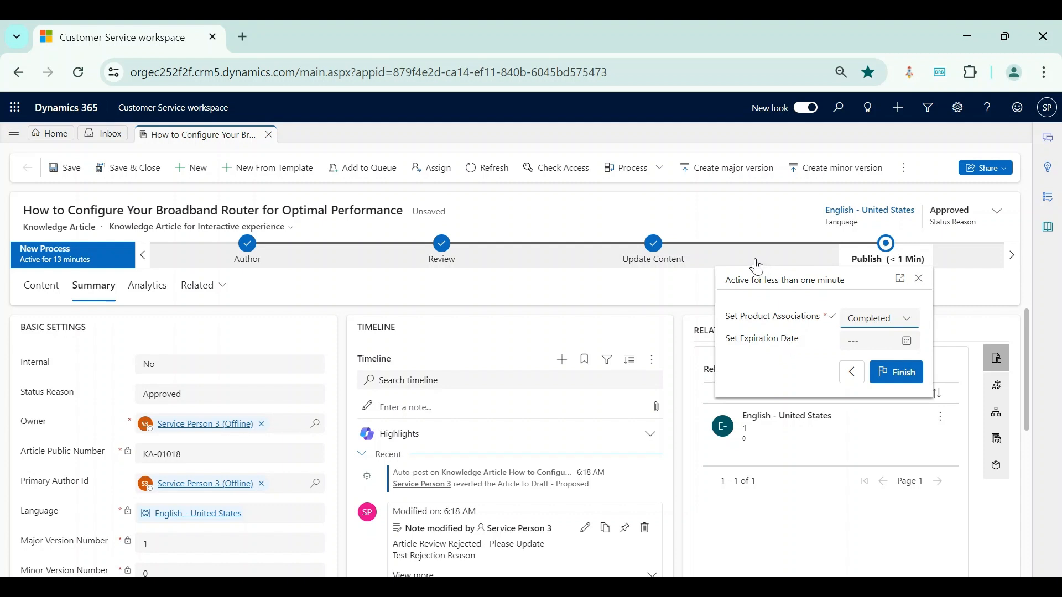
# - Set the Publish stage's expiration date to 12/31/2024 at 5:00 PM and save the article
pyautogui.click(905, 341)
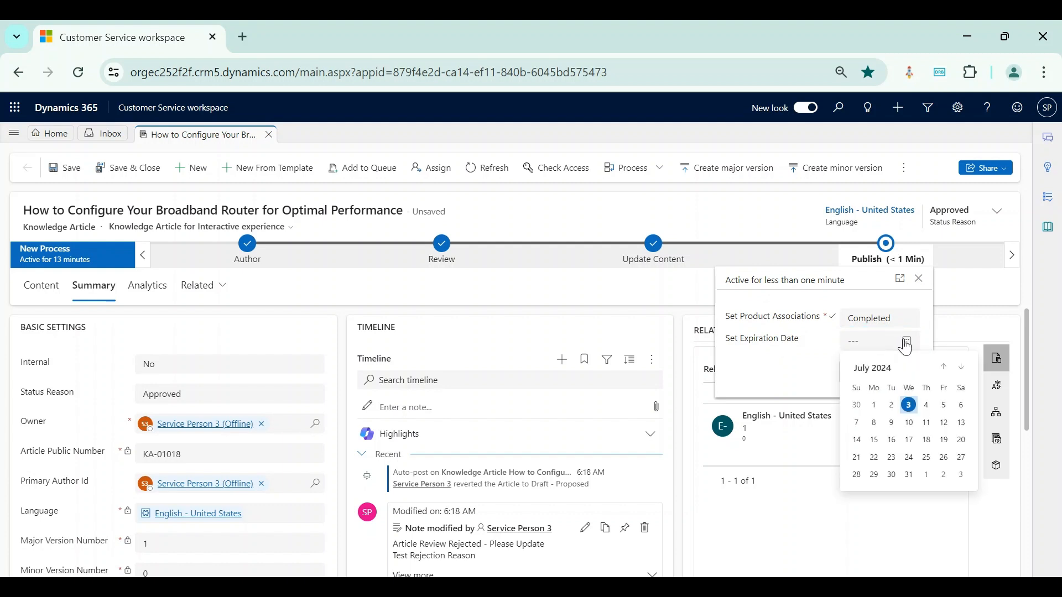
pyautogui.click(962, 368)
pyautogui.click(961, 368)
pyautogui.click(962, 368)
pyautogui.click(962, 368)
pyautogui.click(961, 368)
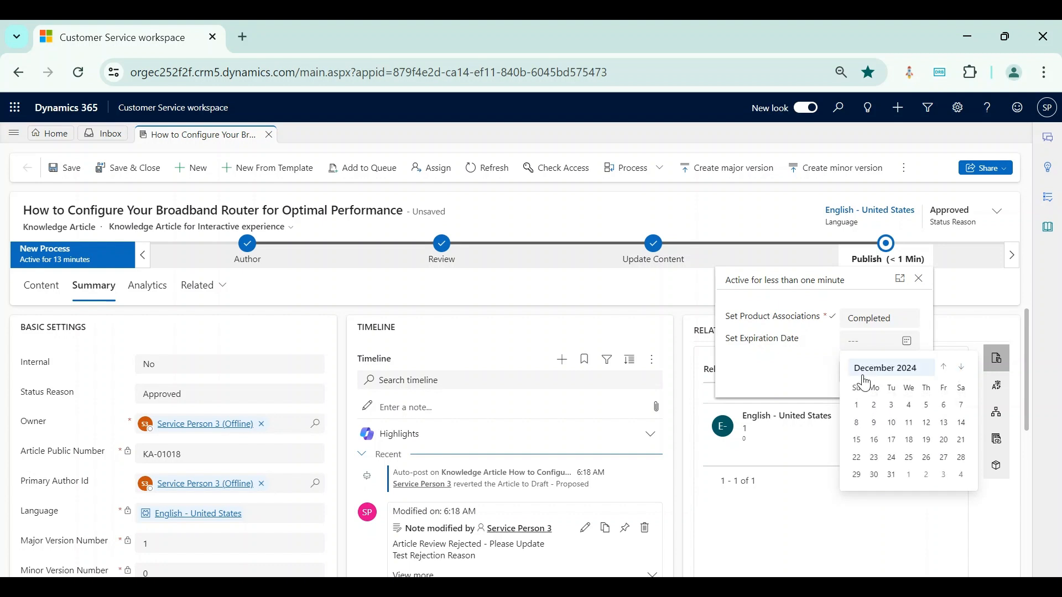
pyautogui.click(893, 477)
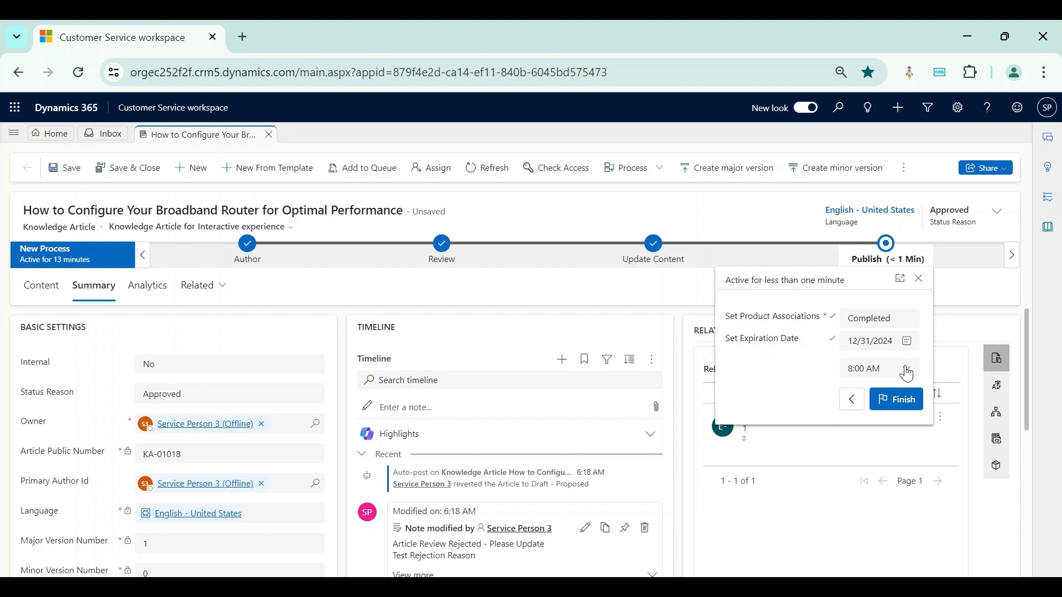
pyautogui.click(906, 373)
pyautogui.scroll(-6, 879, 467)
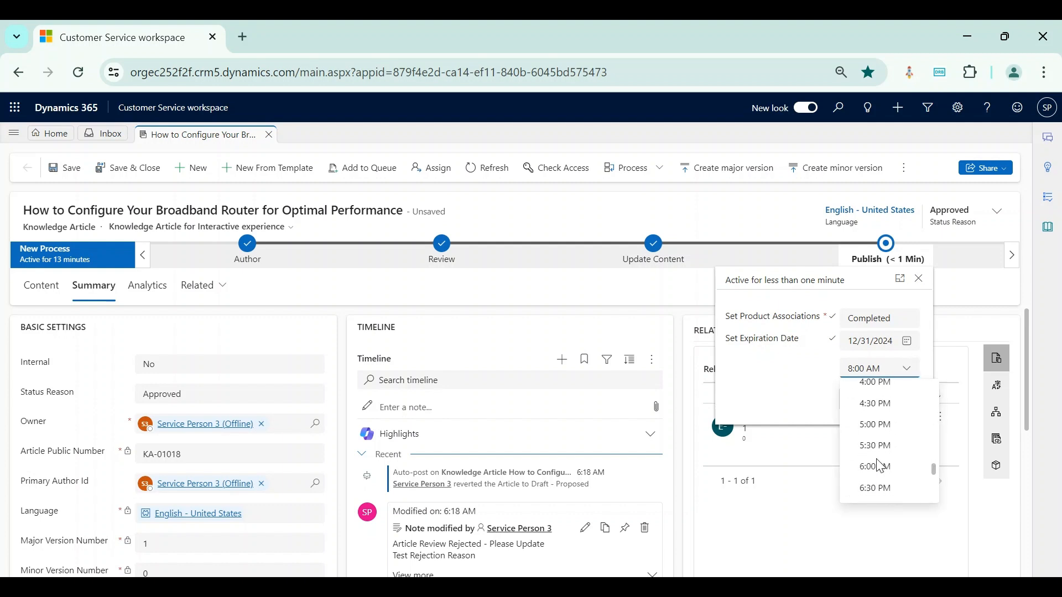
pyautogui.click(878, 425)
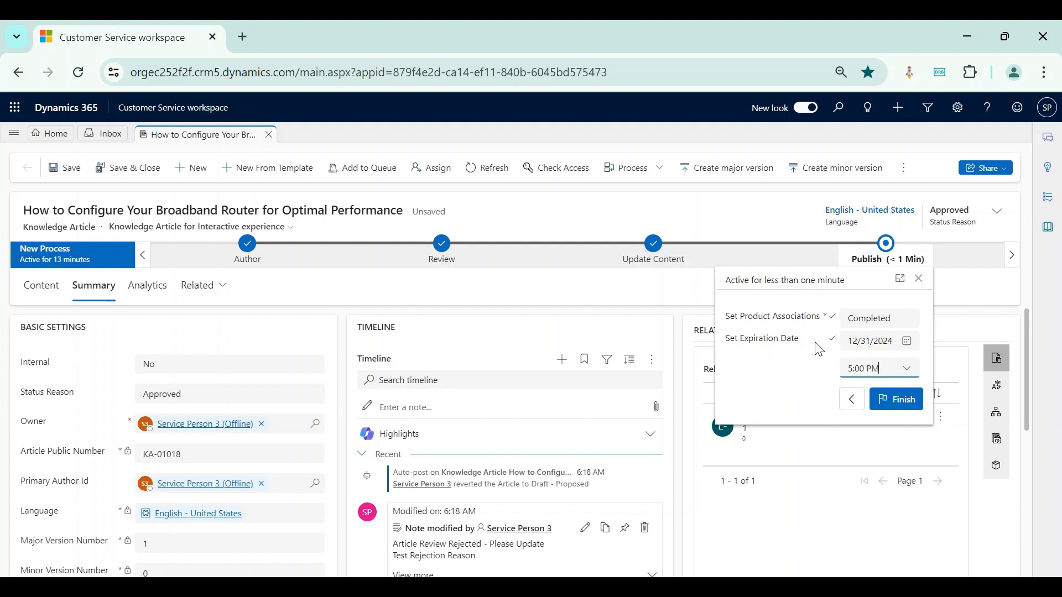
pyautogui.click(800, 402)
pyautogui.click(919, 282)
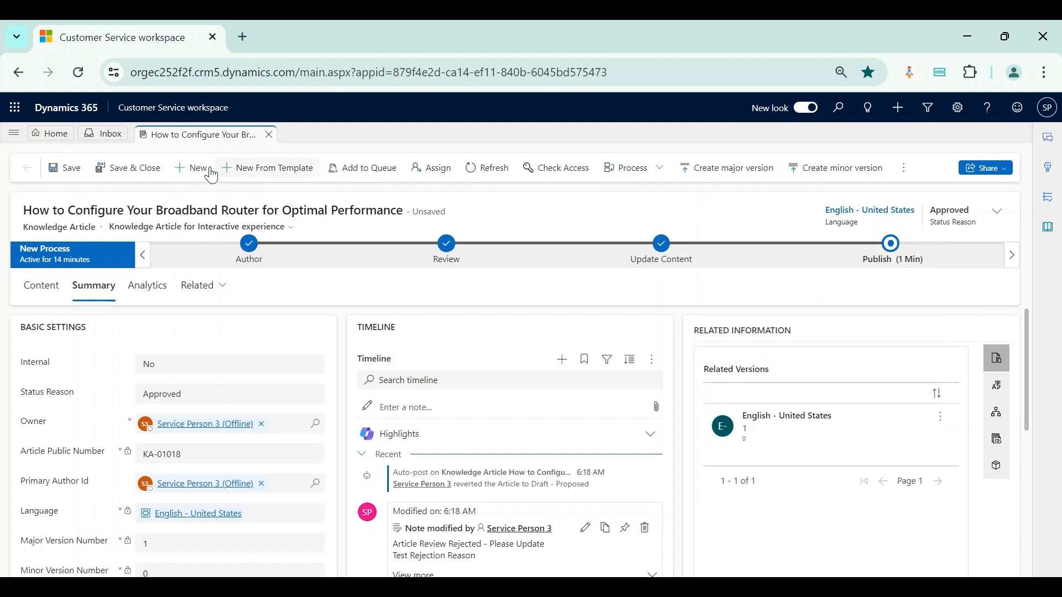
pyautogui.click(70, 168)
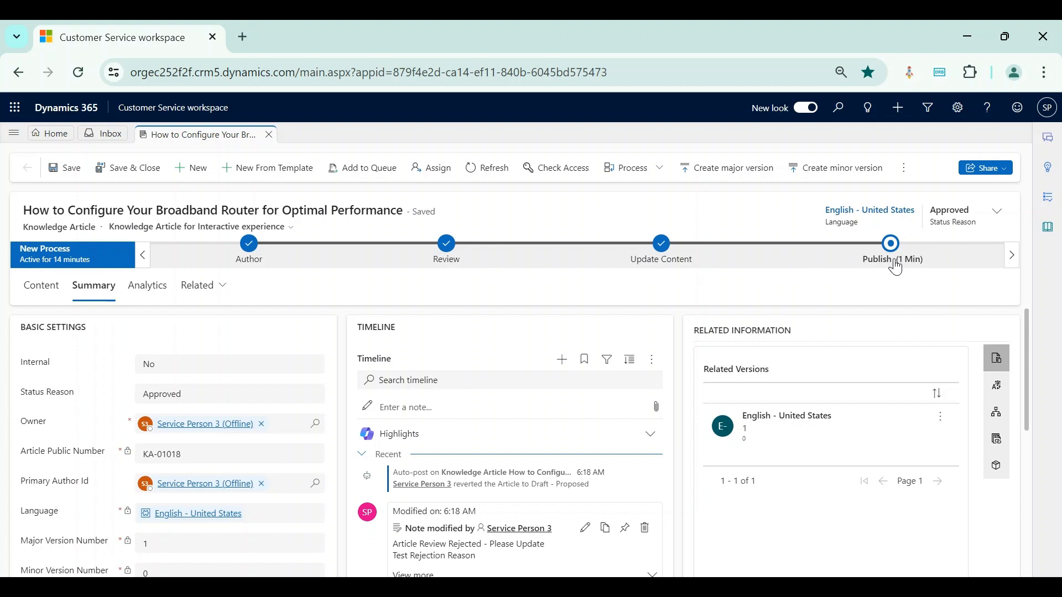
# - Open the publishing settings for the approved article and check the available publish timing options
pyautogui.click(902, 172)
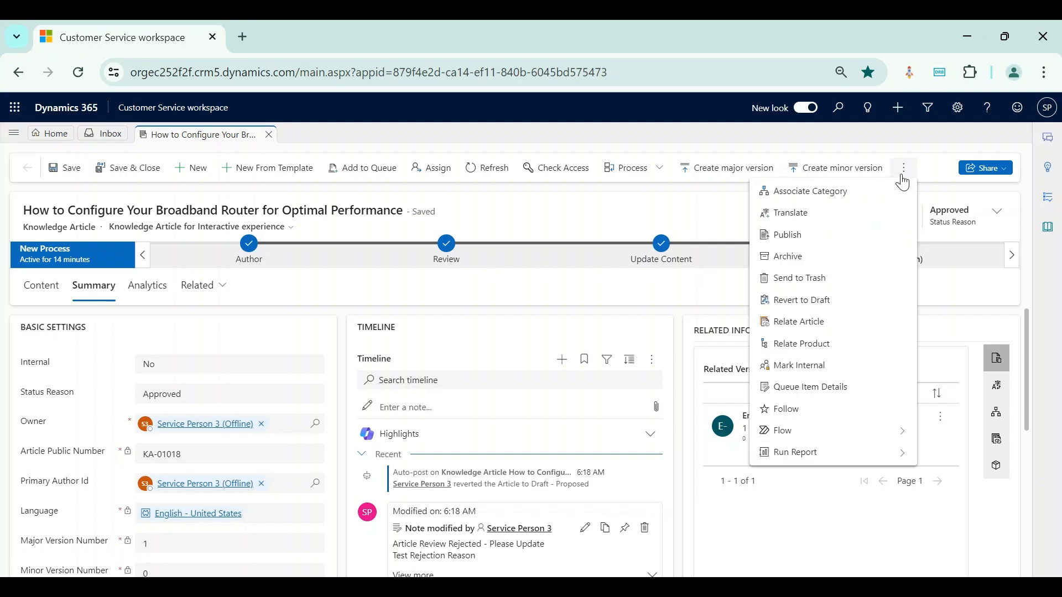
pyautogui.click(829, 235)
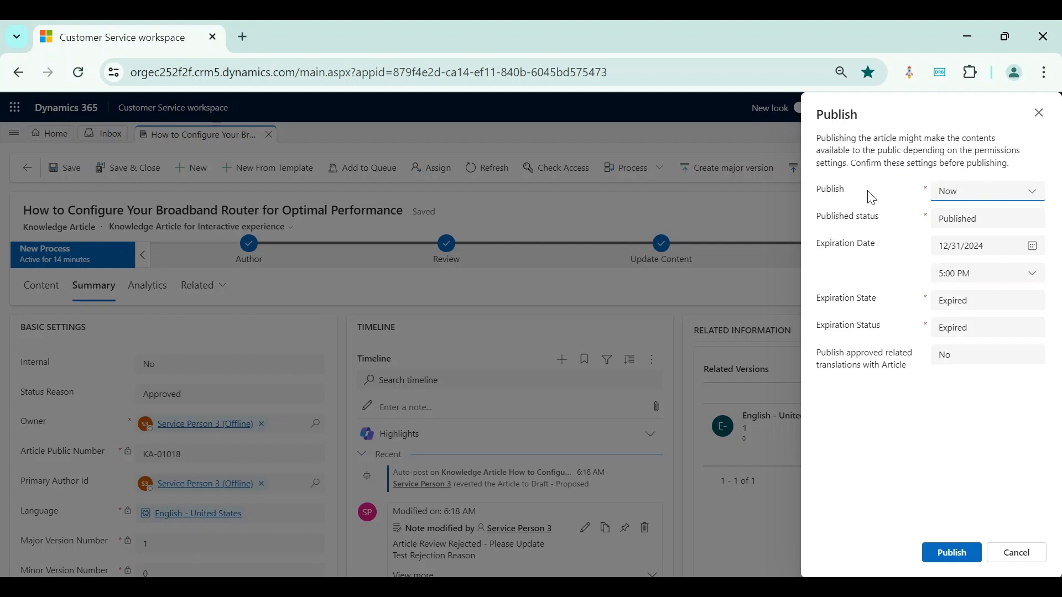
pyautogui.click(986, 200)
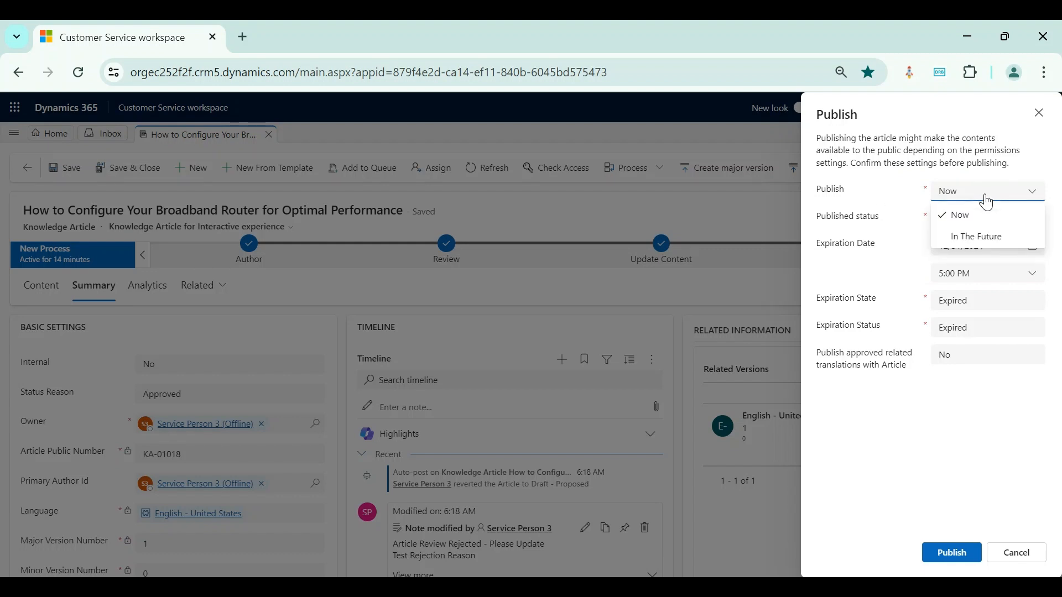
pyautogui.click(875, 197)
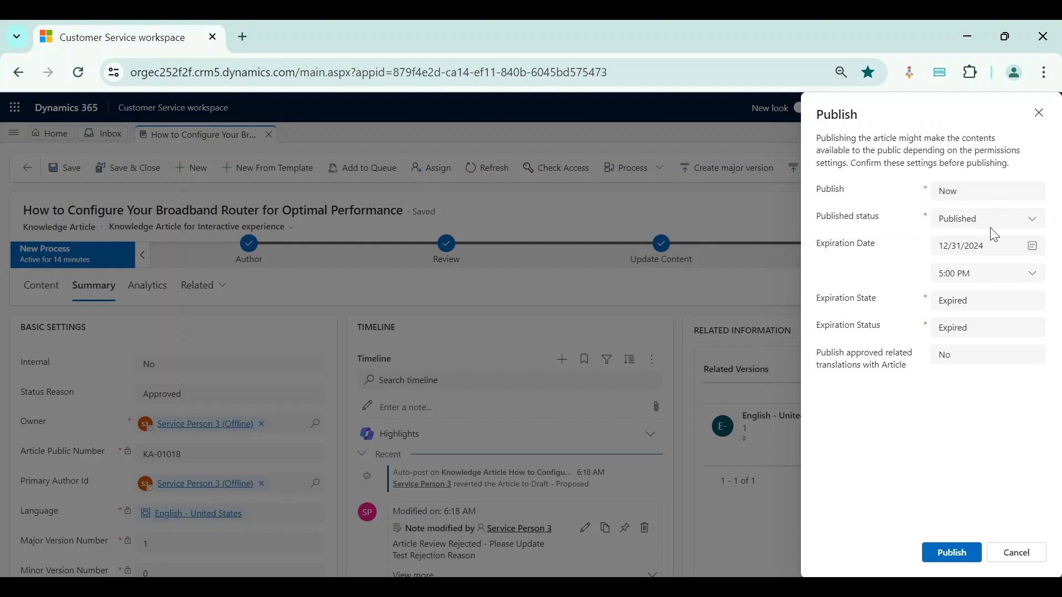
# - Try scheduling publication In The Future for 8/1/2024 at 8:00 AM, and return the publish timing to Now
pyautogui.click(969, 201)
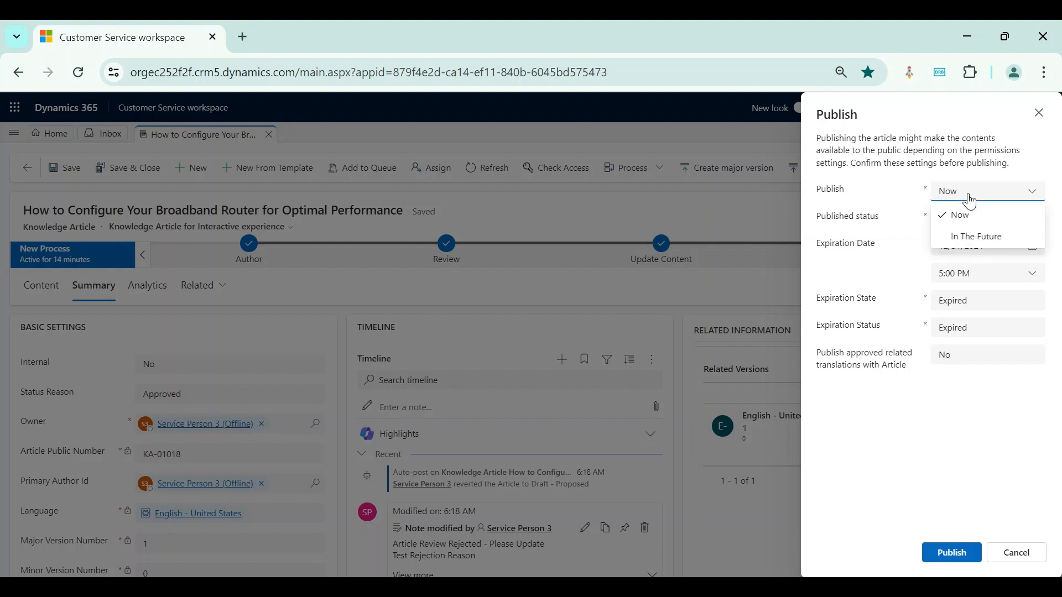
pyautogui.click(968, 236)
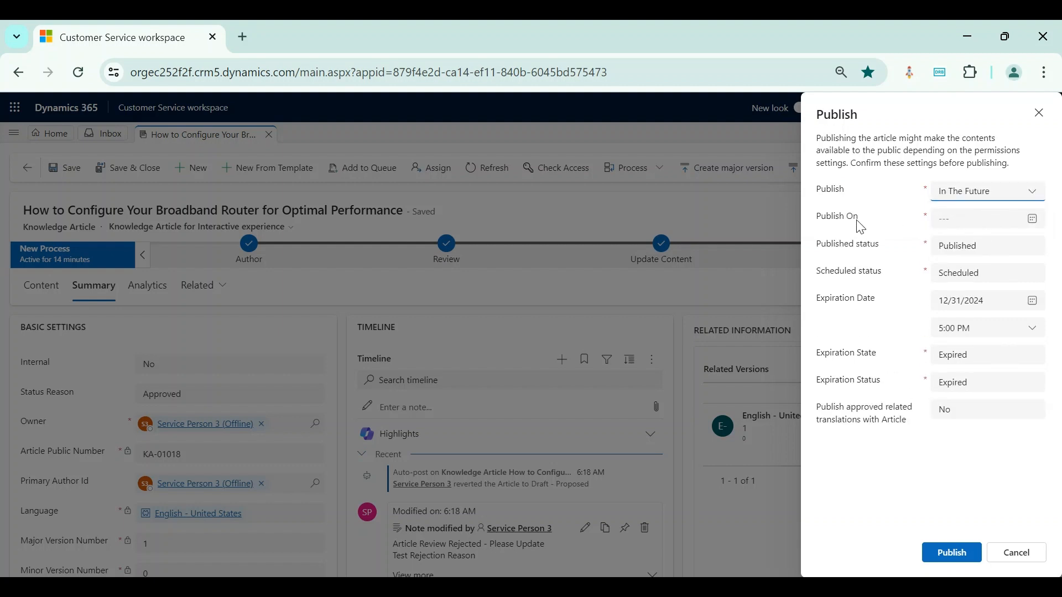
pyautogui.click(1032, 219)
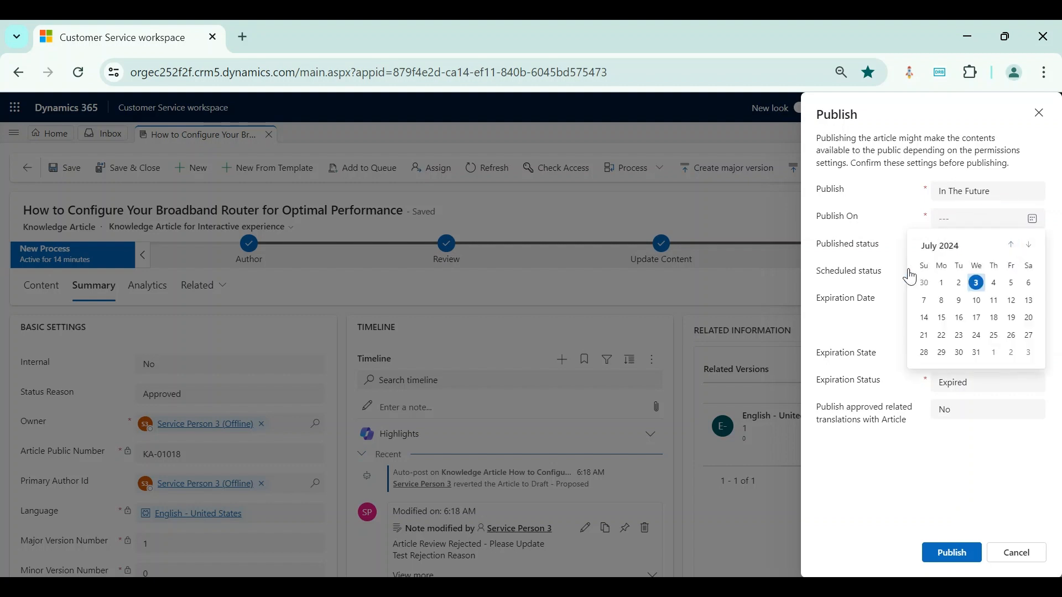
pyautogui.click(1022, 247)
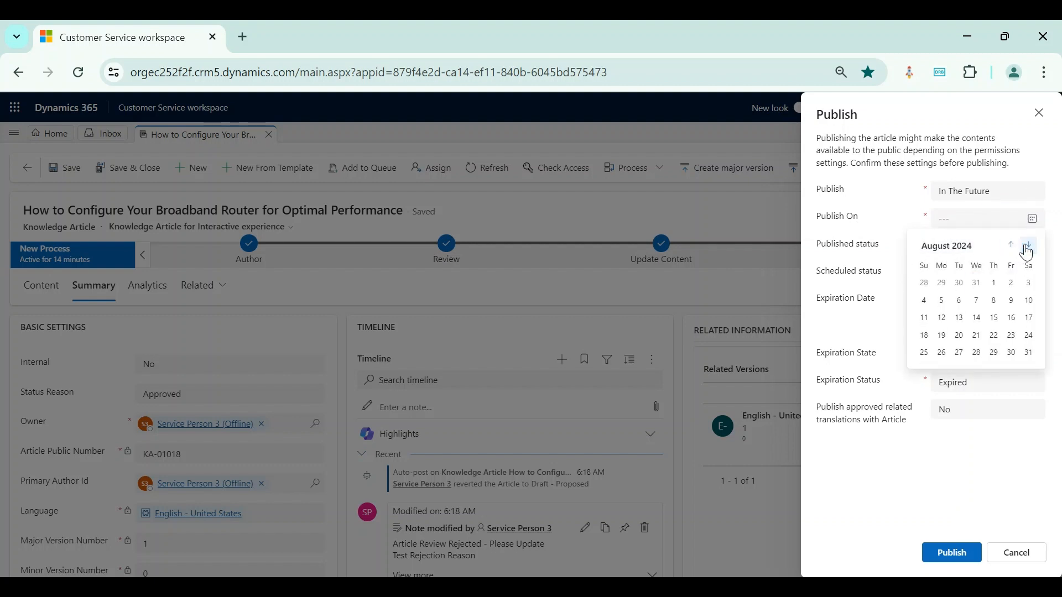
pyautogui.click(994, 282)
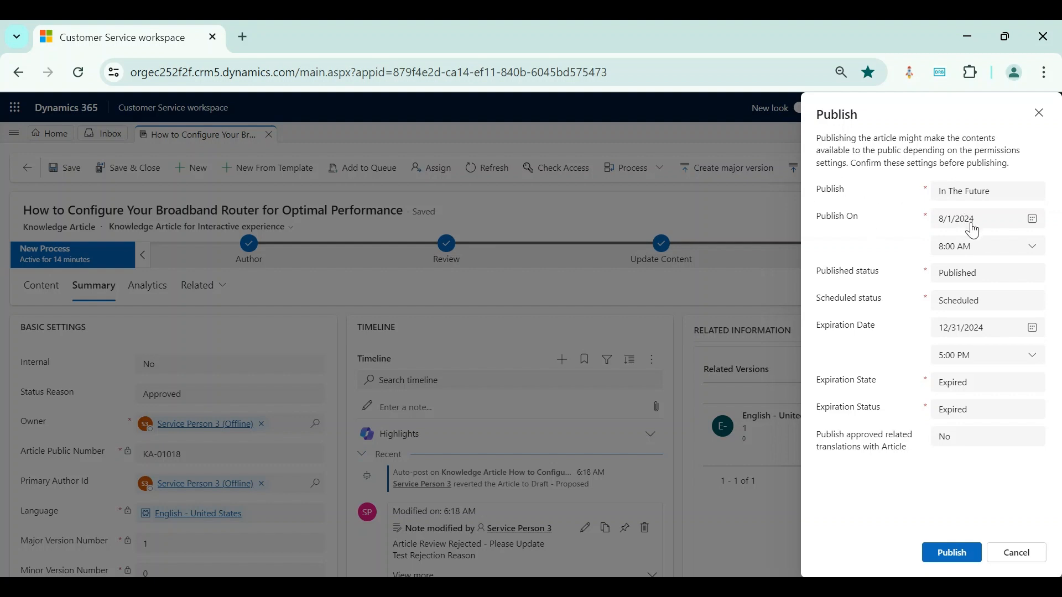
pyautogui.click(979, 192)
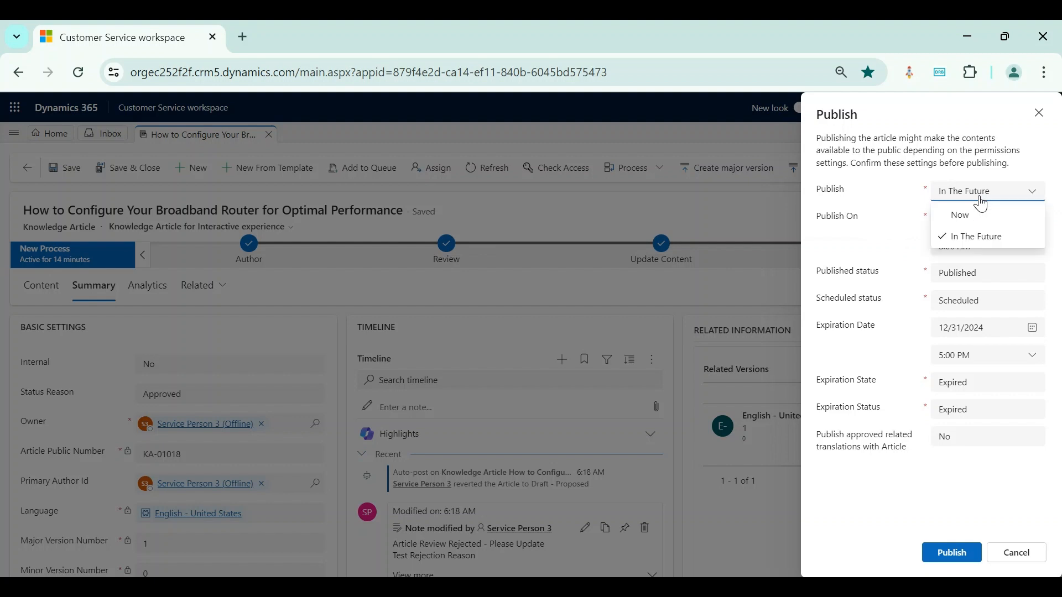
pyautogui.click(965, 217)
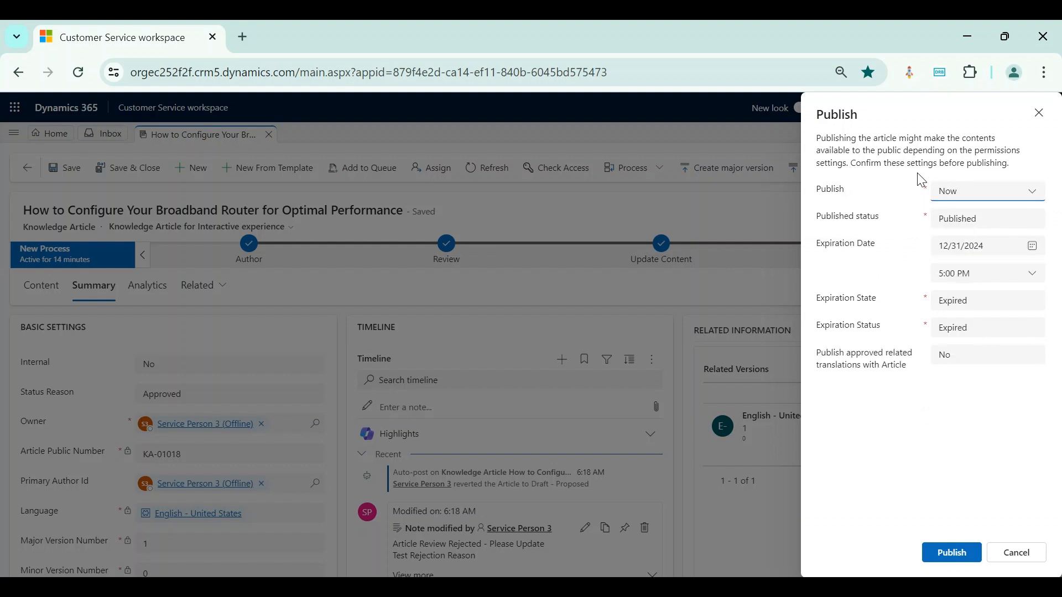
# - Publish the article now with published status Published and both expiration state and expiration status set to Expired
pyautogui.click(958, 224)
pyautogui.click(967, 241)
pyautogui.click(962, 309)
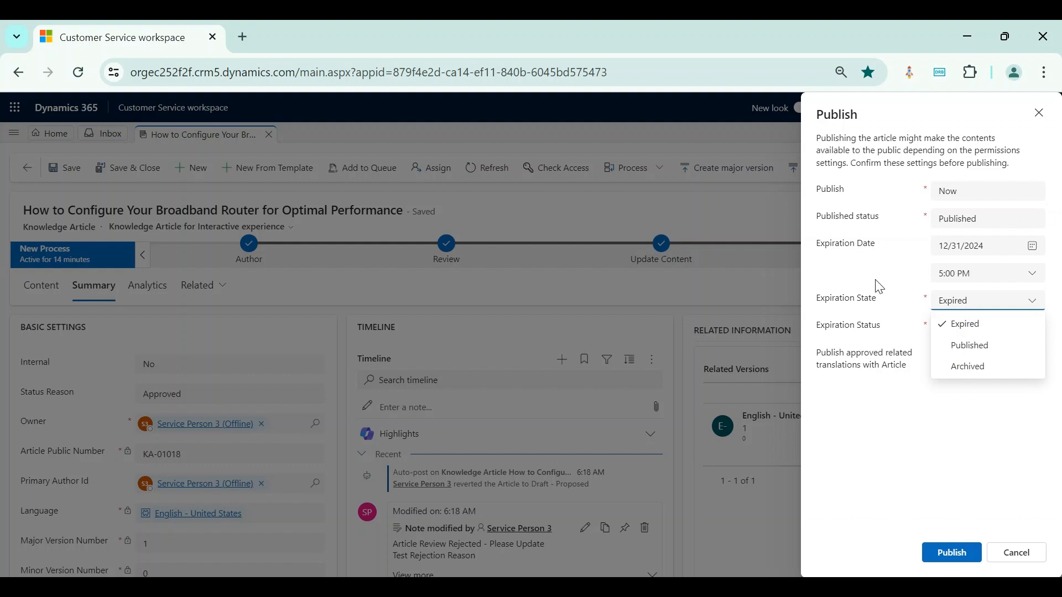
pyautogui.click(951, 325)
pyautogui.click(963, 331)
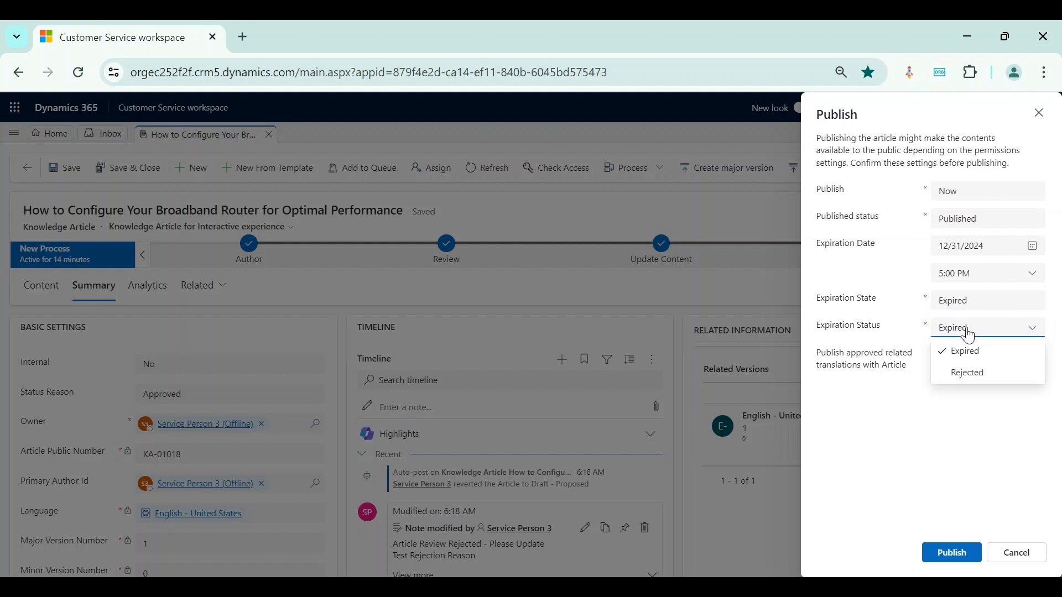
pyautogui.click(876, 303)
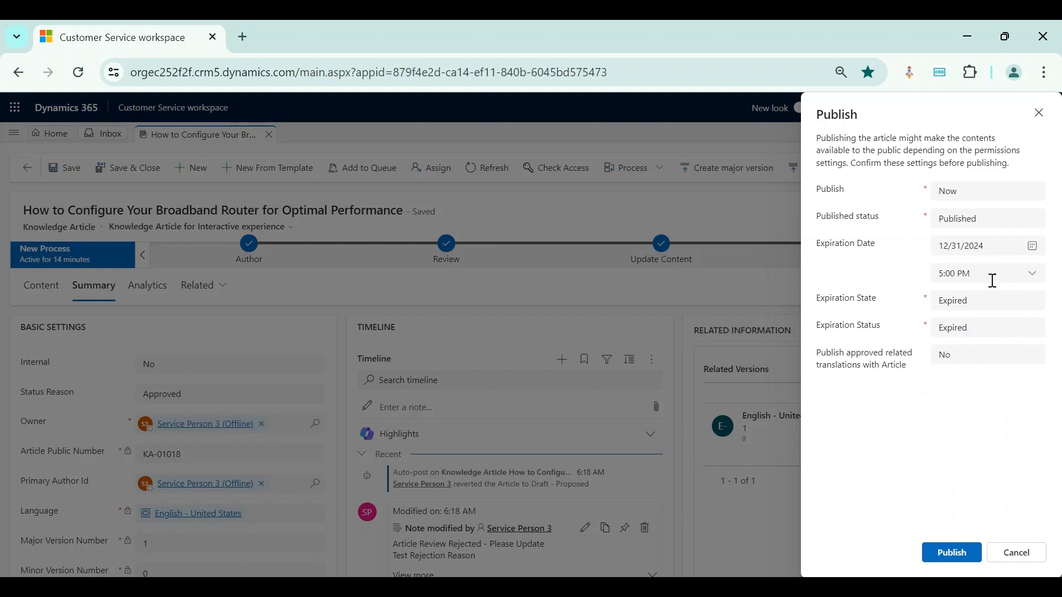
pyautogui.click(951, 553)
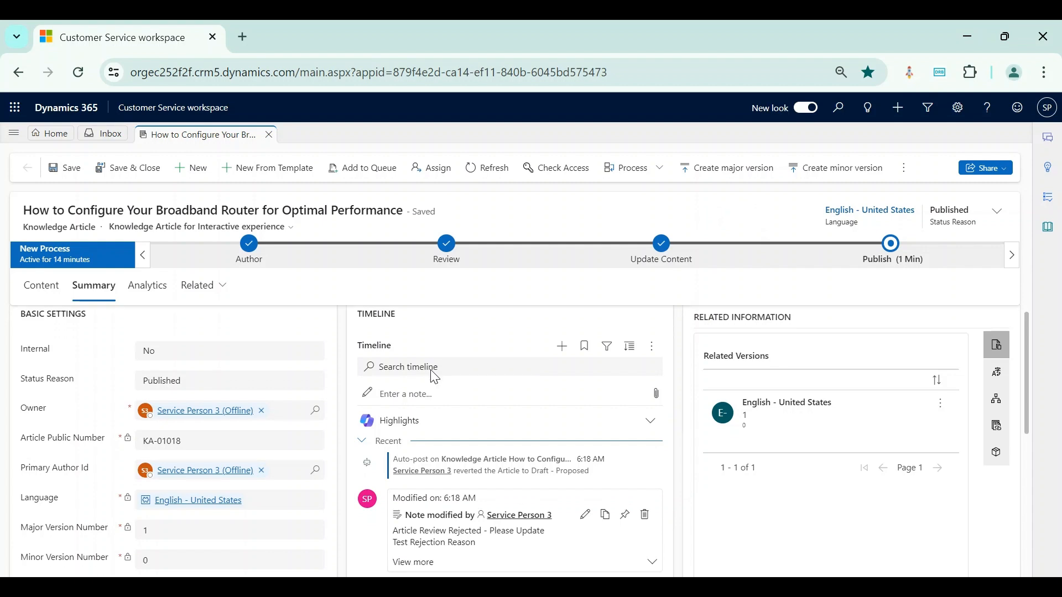
# - Review the published article's summary details and its content, including the resolution steps
pyautogui.scroll(-1, 432, 376)
pyautogui.scroll(1, 432, 372)
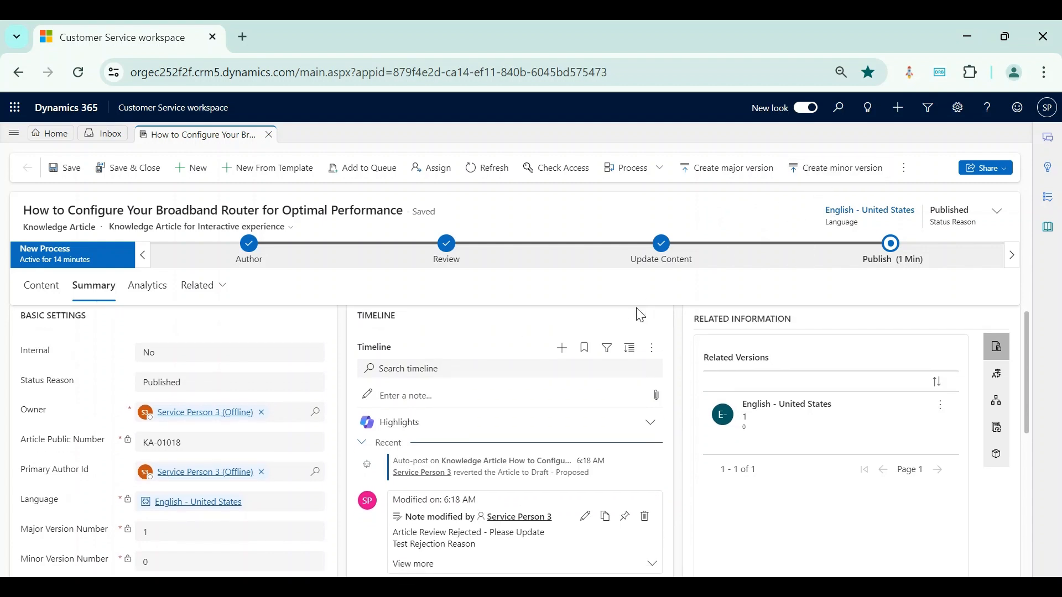
pyautogui.scroll(-2, 635, 310)
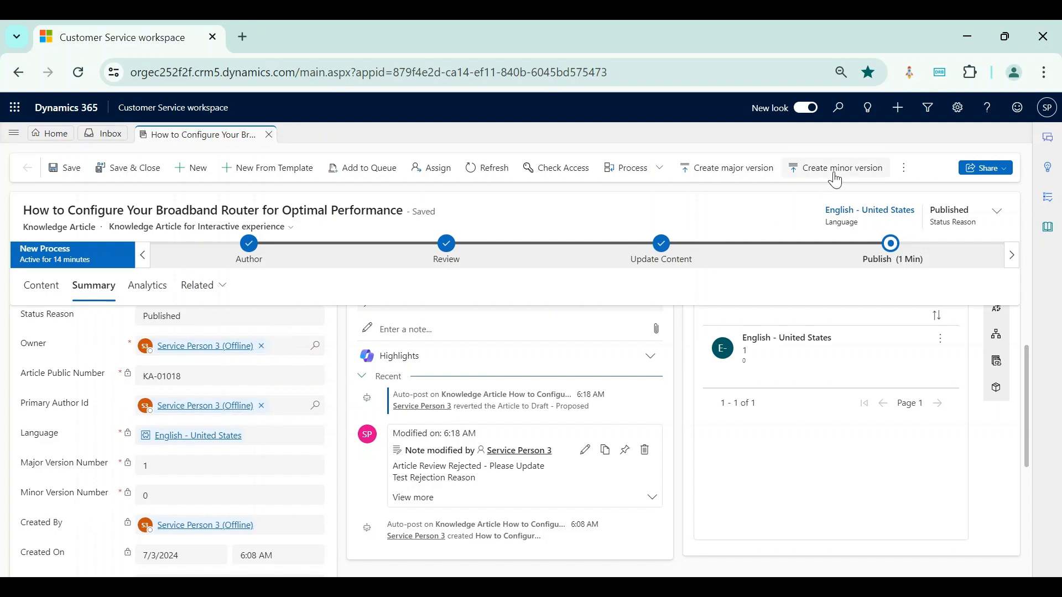
pyautogui.click(34, 289)
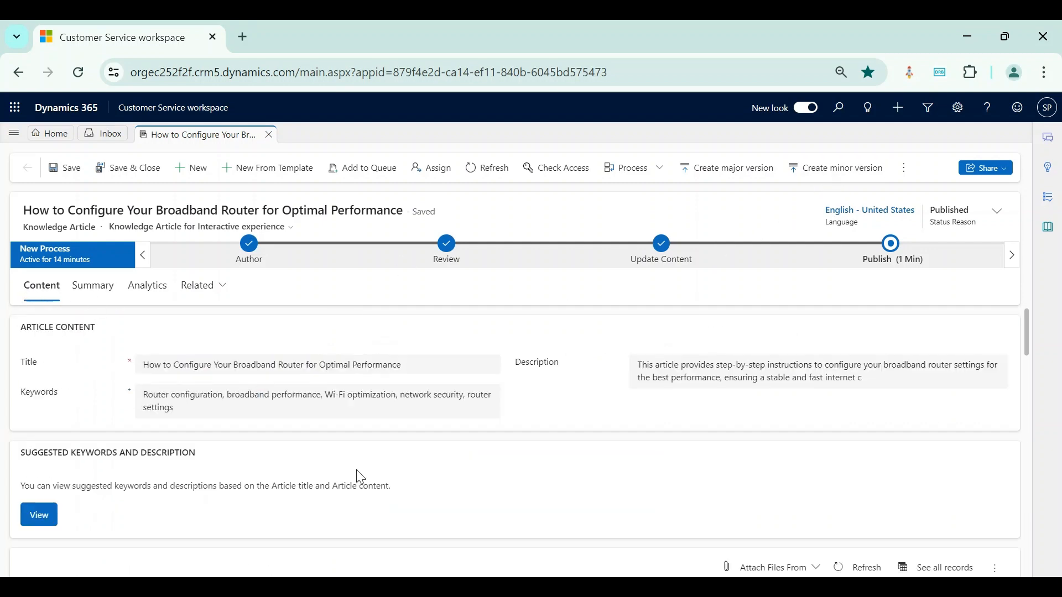
pyautogui.scroll(-2, 360, 476)
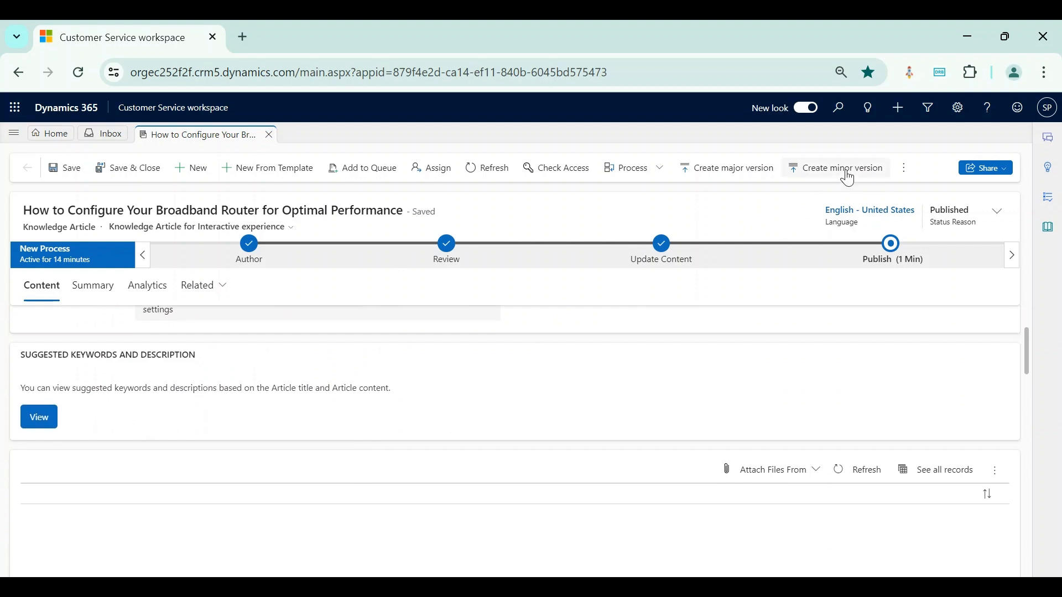
pyautogui.scroll(2, 410, 374)
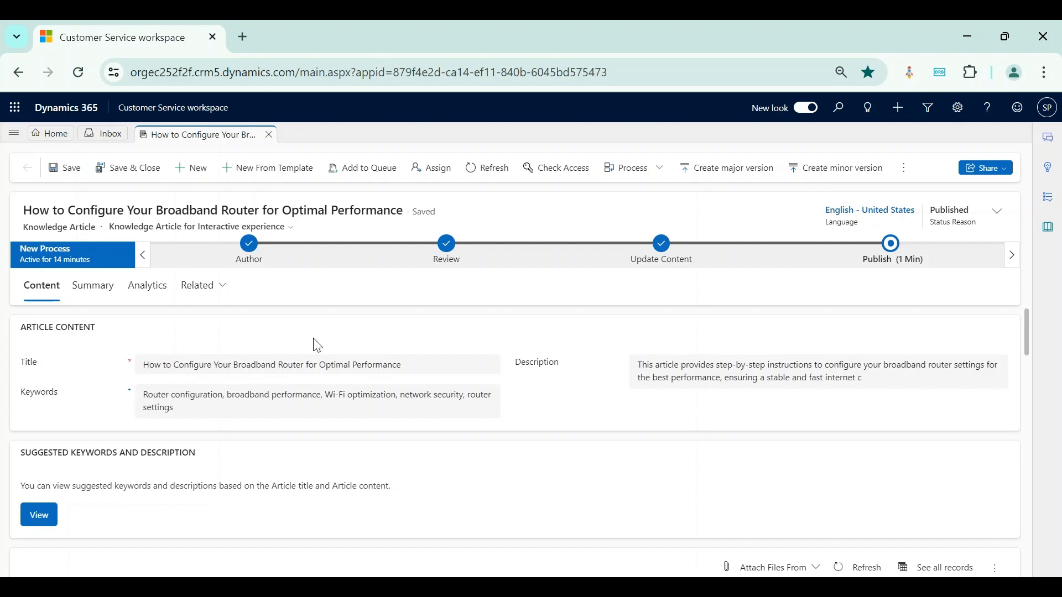
pyautogui.scroll(-6, 316, 346)
pyautogui.scroll(-4, 285, 462)
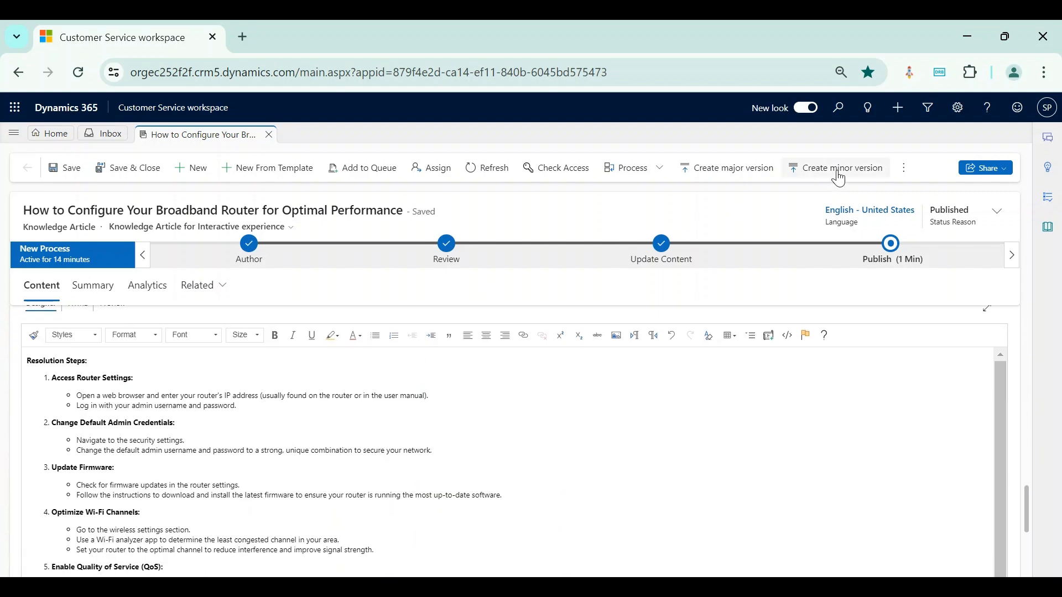
# - Create minor version v1.1 of the published article from v1.0 and confirm its creation
pyautogui.click(841, 175)
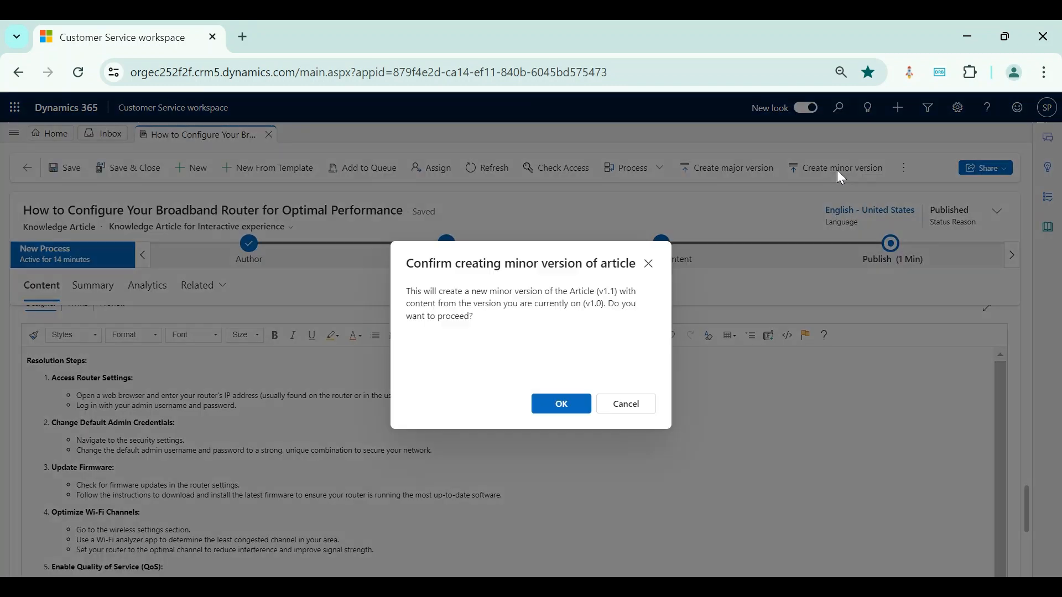
pyautogui.click(556, 407)
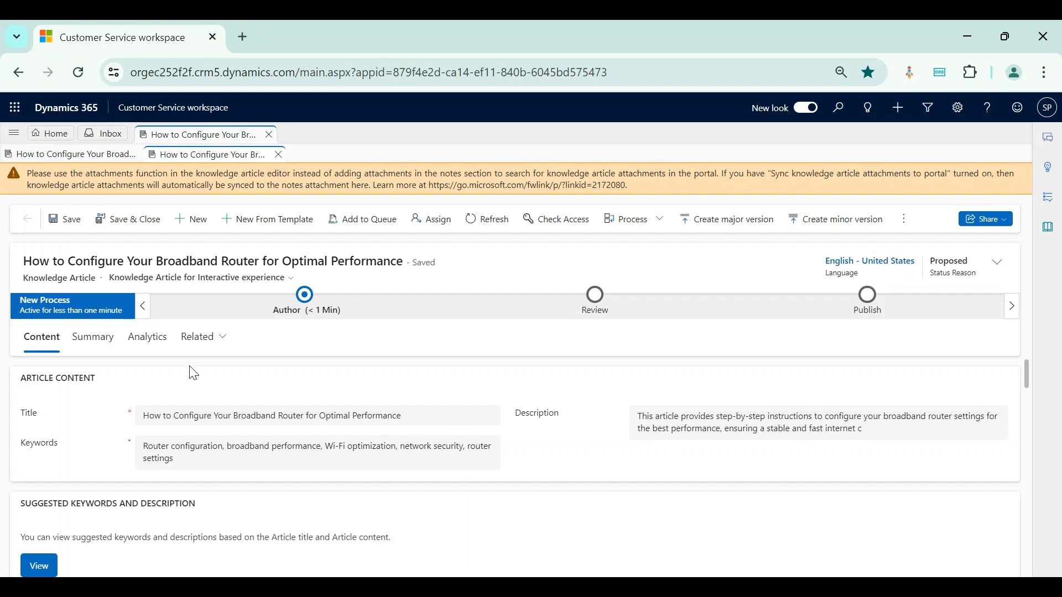
# - Examine the new minor version's summary for its version numbers and its content for the copied resolution steps
pyautogui.click(91, 343)
pyautogui.scroll(-3, 282, 475)
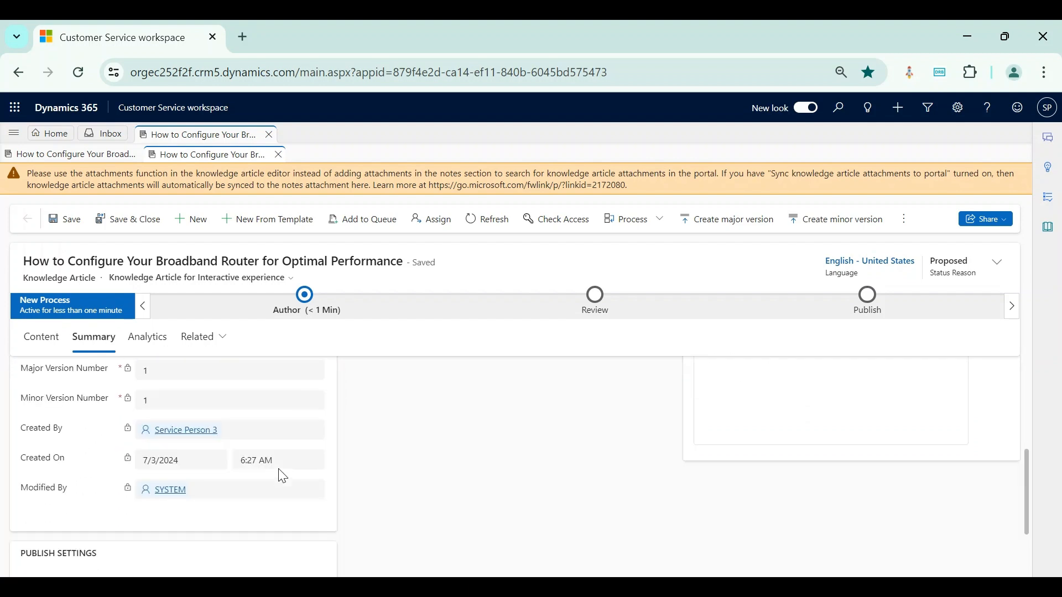
pyautogui.scroll(2, 280, 474)
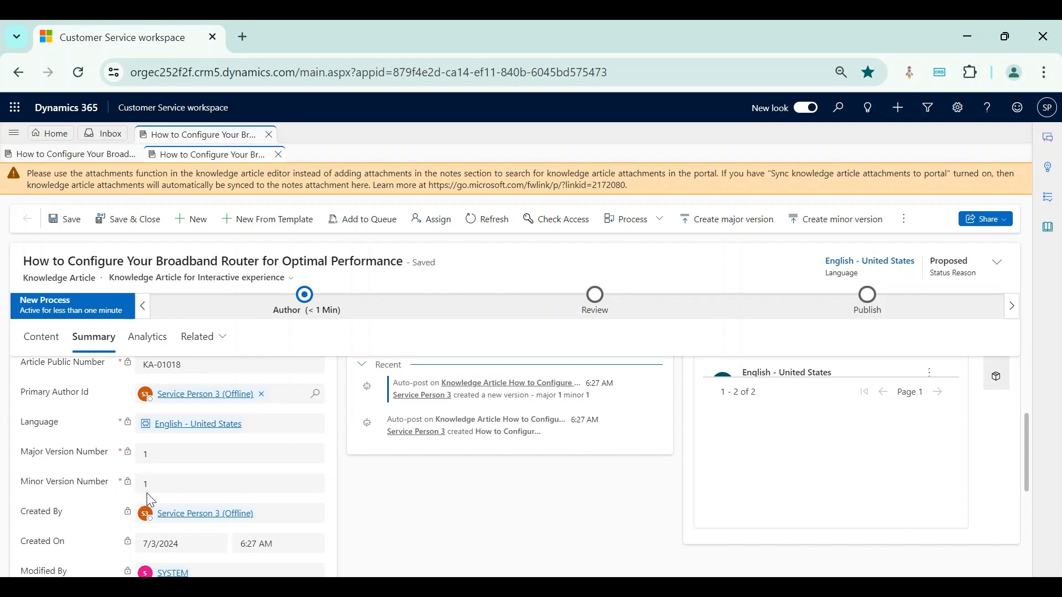
pyautogui.scroll(1, 171, 484)
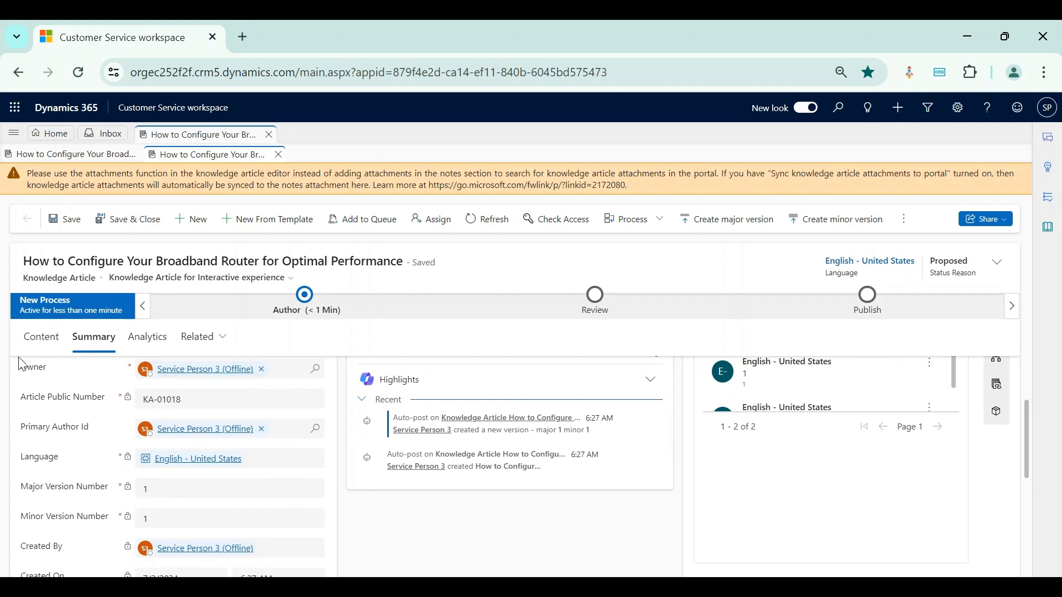
pyautogui.click(35, 342)
pyautogui.scroll(-10, 403, 474)
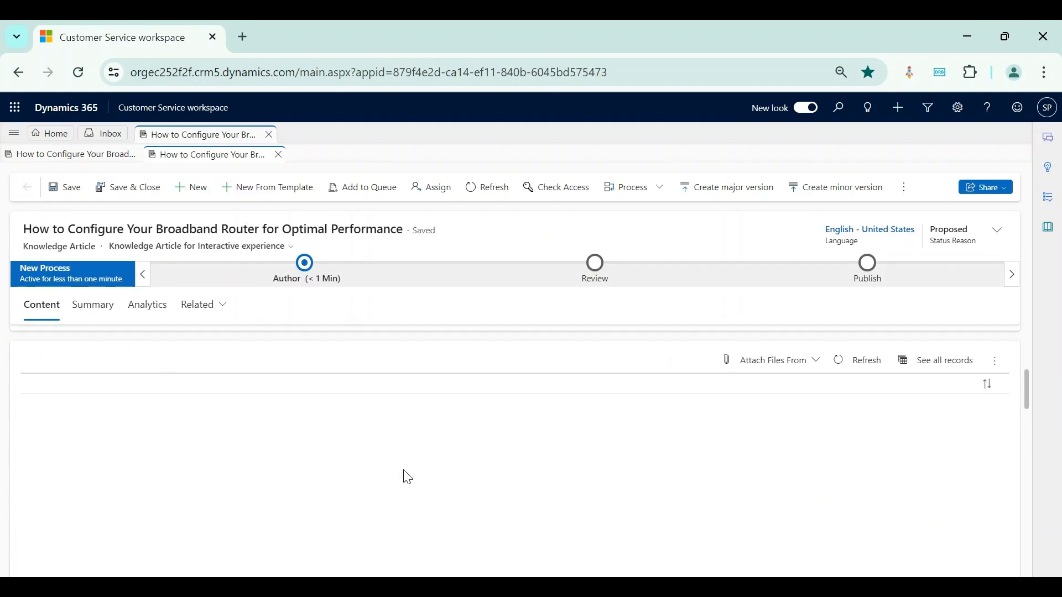
pyautogui.scroll(-5, 408, 477)
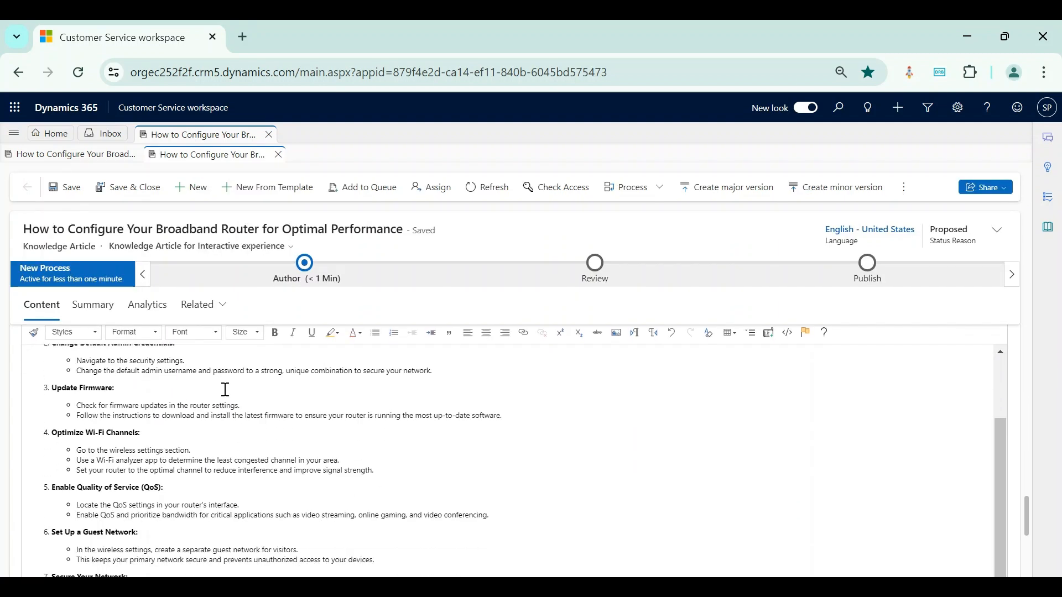
pyautogui.scroll(2, 301, 478)
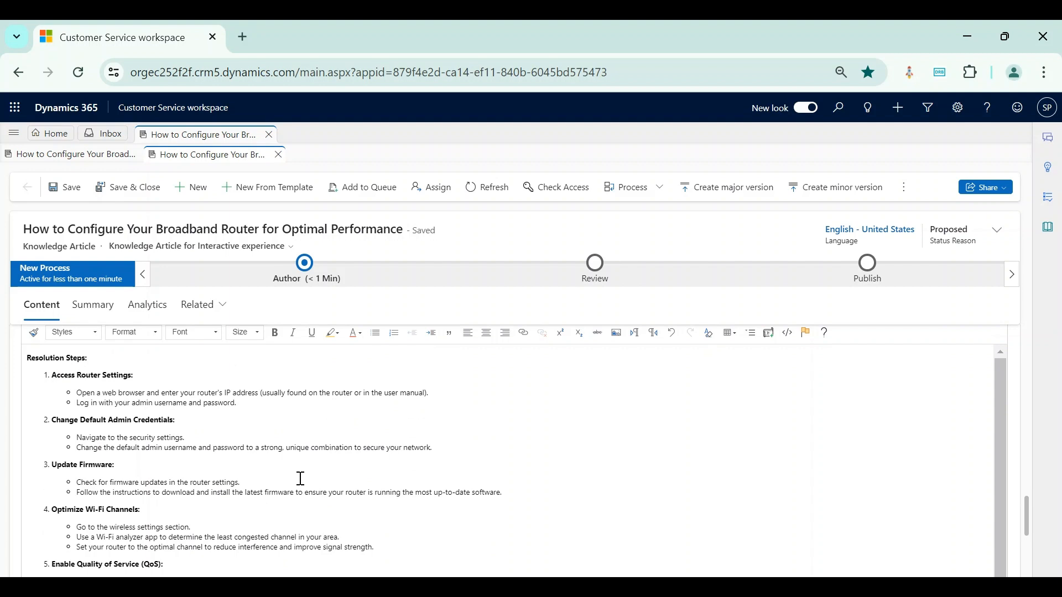
pyautogui.click(88, 308)
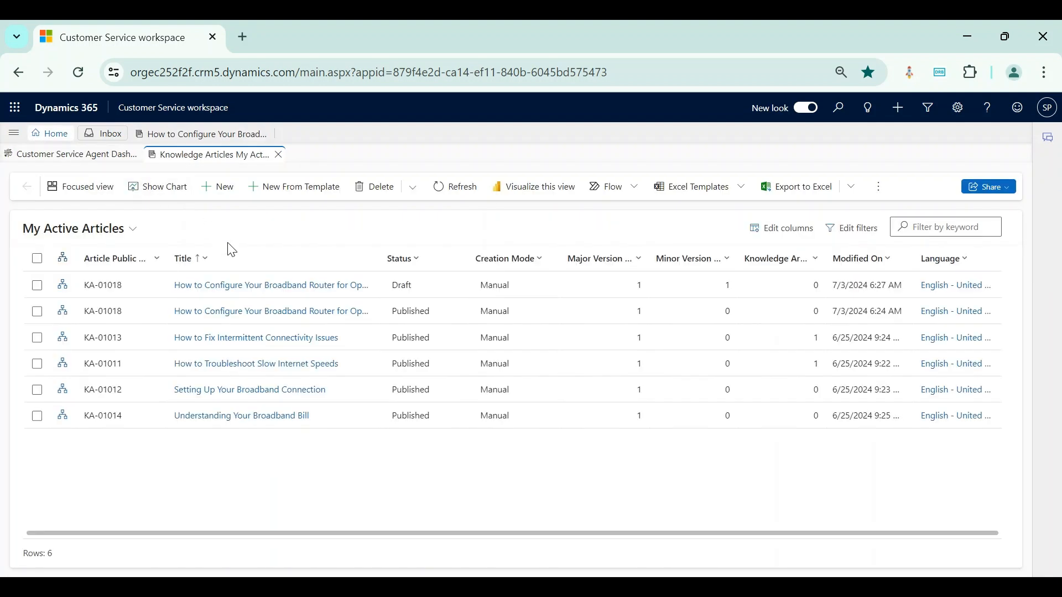
# - Select both router article versions in My Active Articles, widen the Title column to compare their status and version numbers, and return to the article
pyautogui.click(37, 285)
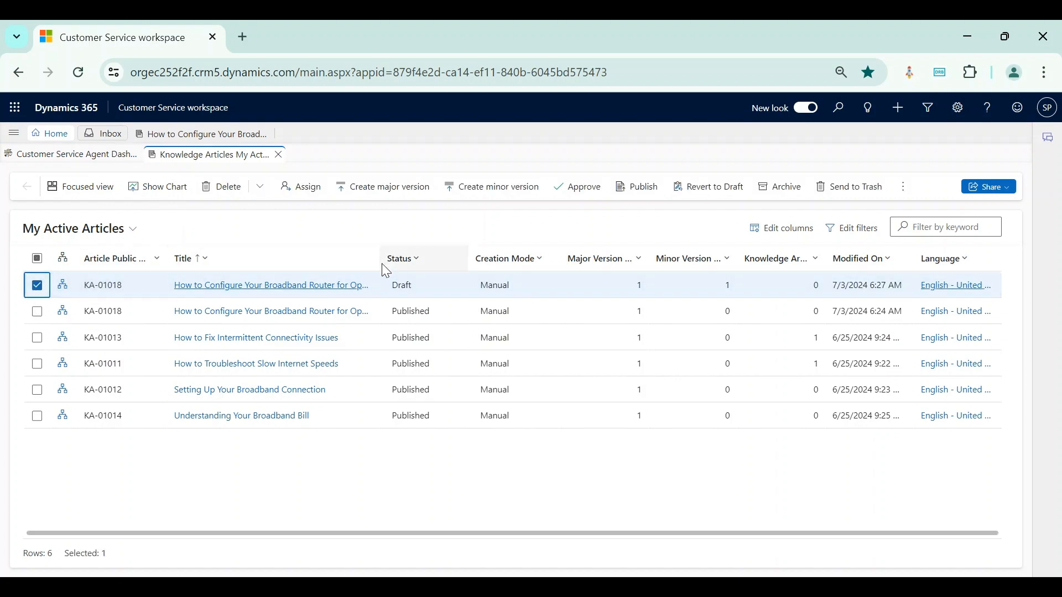
pyautogui.moveTo(380, 261); pyautogui.dragTo(468, 263)
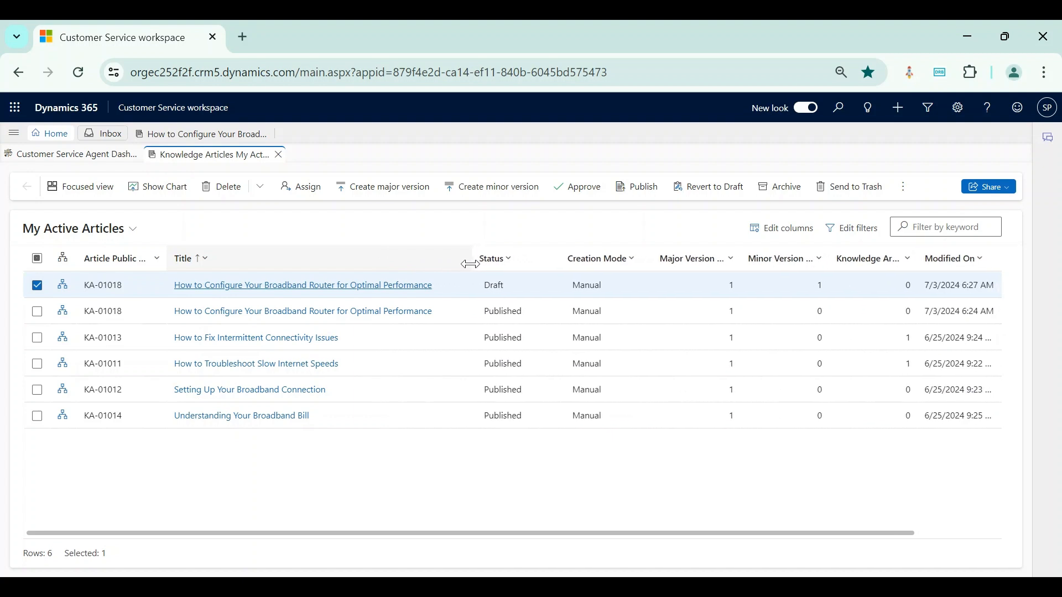
pyautogui.click(37, 312)
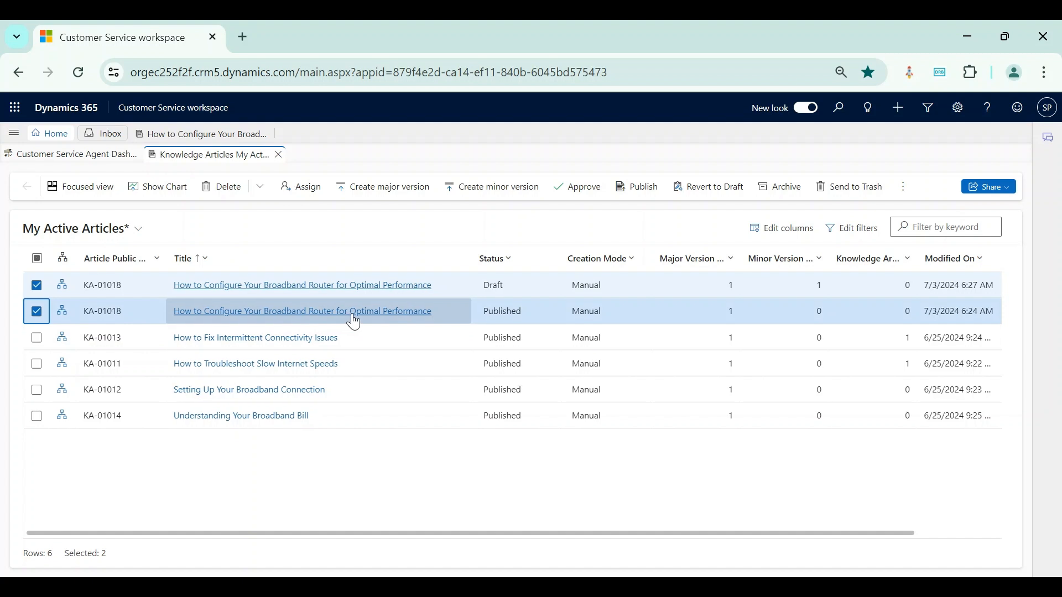
pyautogui.hscroll(2, 387, 309)
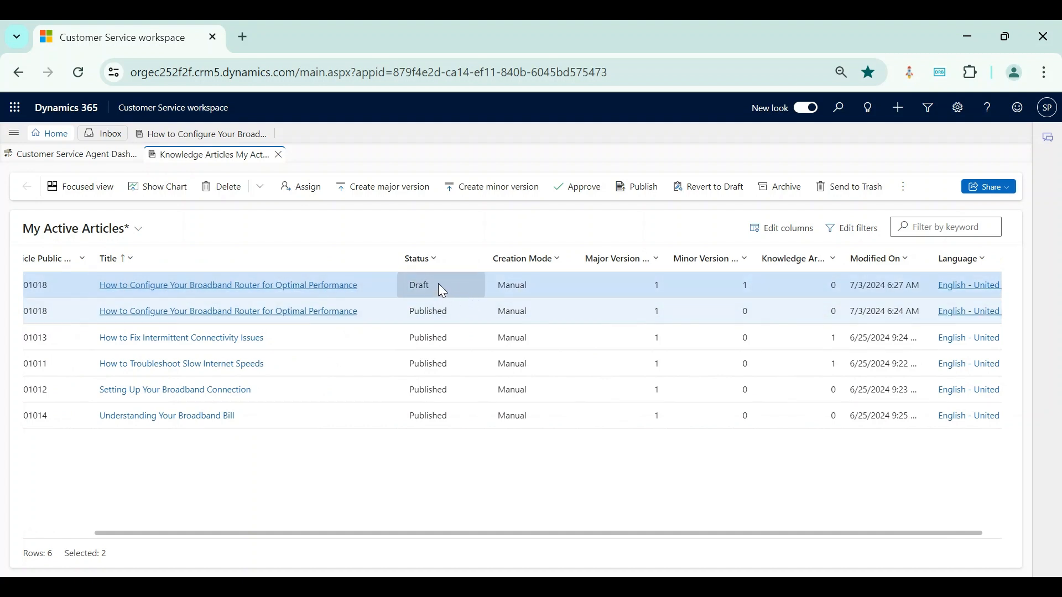
pyautogui.click(187, 139)
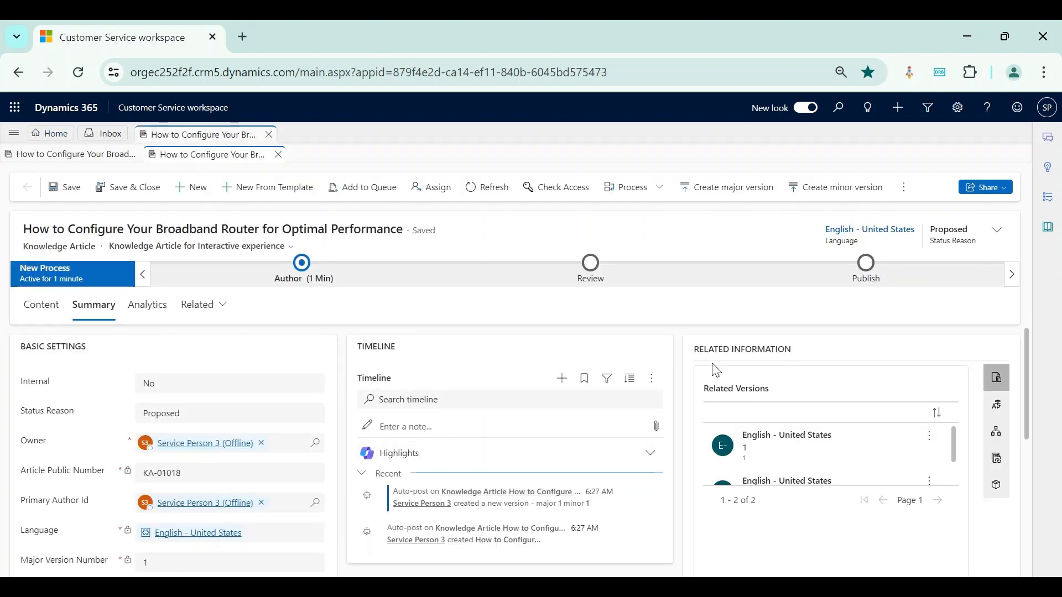
# - Check the related versions of the router article and approve minor version v1.1, confirming the approval
pyautogui.scroll(-3, 774, 390)
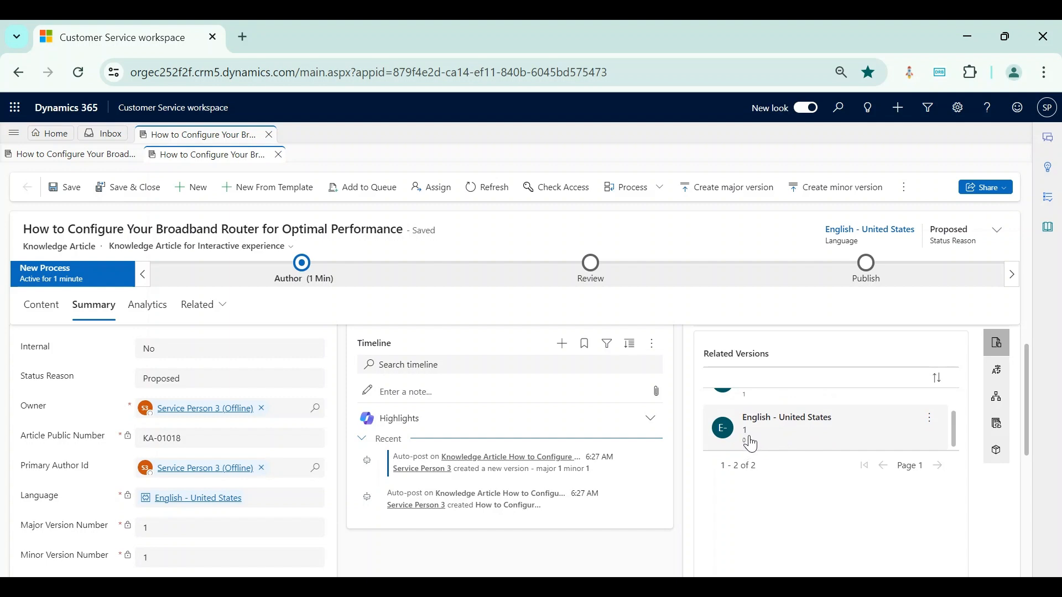
pyautogui.scroll(2, 750, 447)
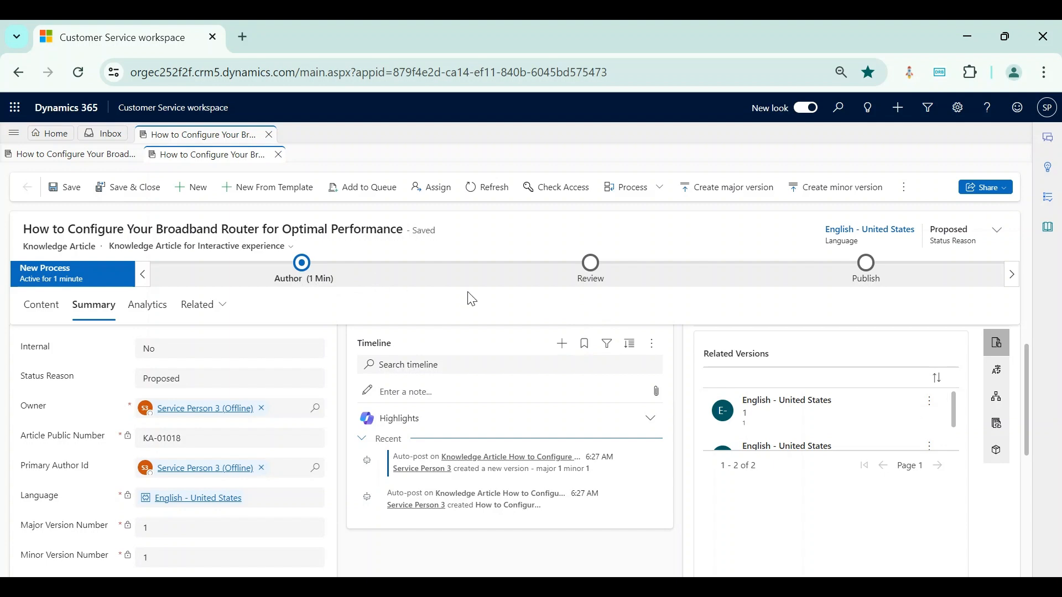
pyautogui.click(903, 187)
pyautogui.click(810, 262)
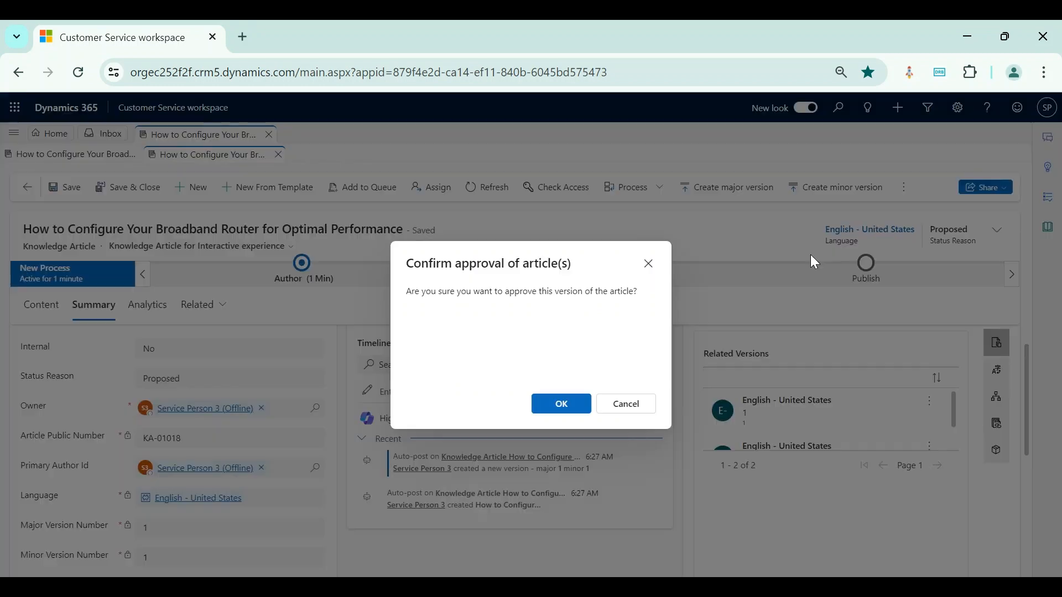
pyautogui.click(561, 403)
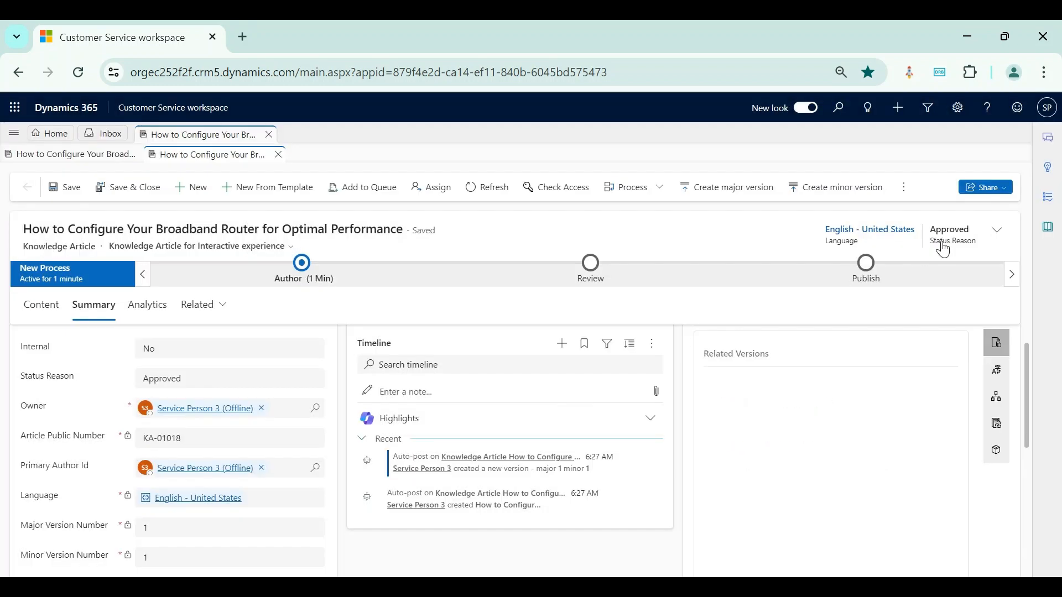
# - Publish the approved minor version v1.1 now with the Published status and no expiration date
pyautogui.click(903, 188)
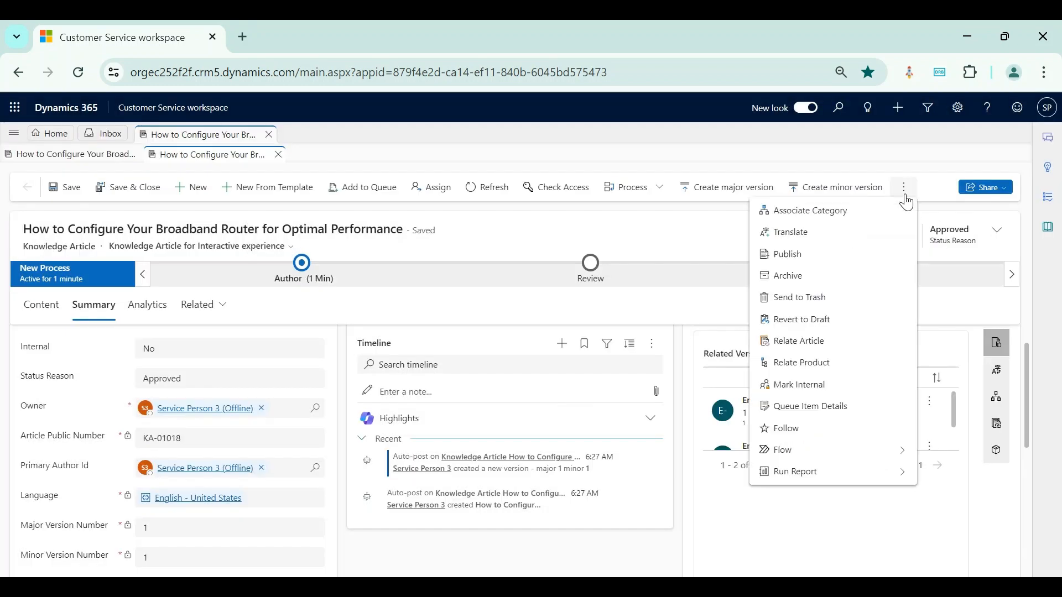
pyautogui.click(820, 258)
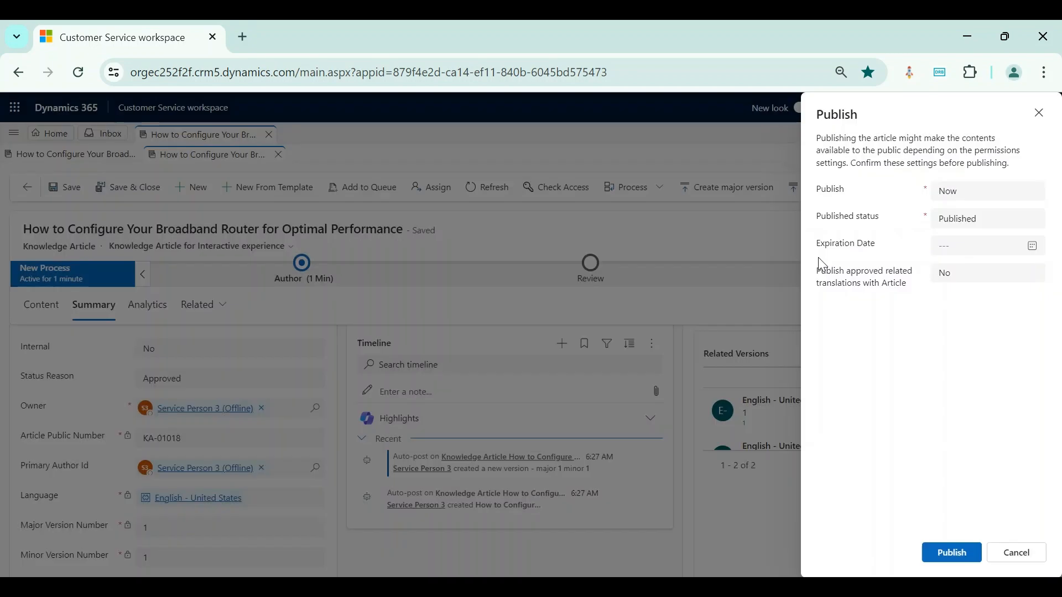
pyautogui.click(967, 551)
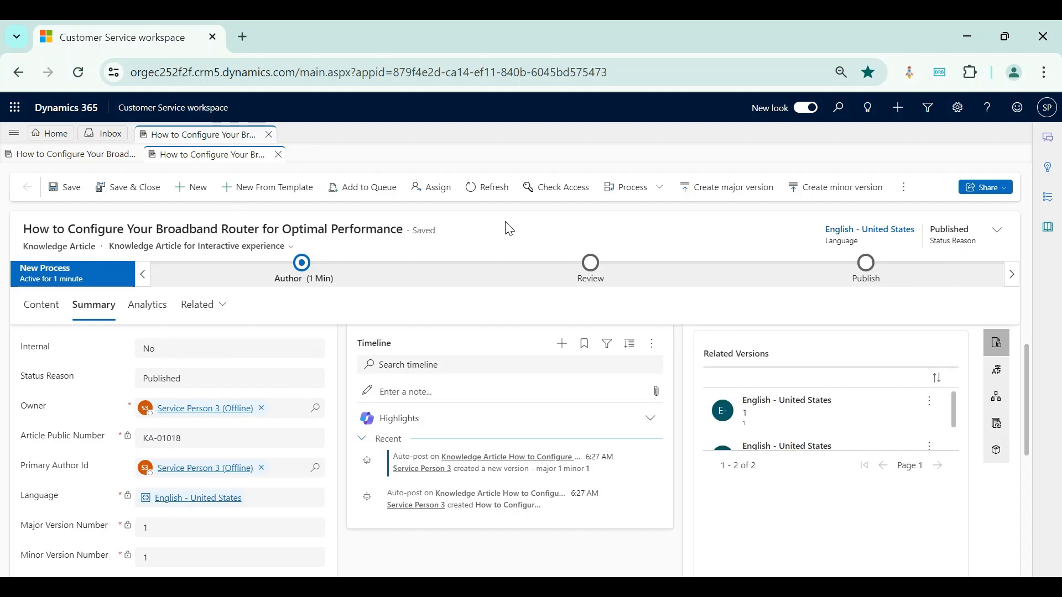
# - Return to the knowledge article list and show the Archived Articles view to look for the superseded router article version
pyautogui.click(54, 135)
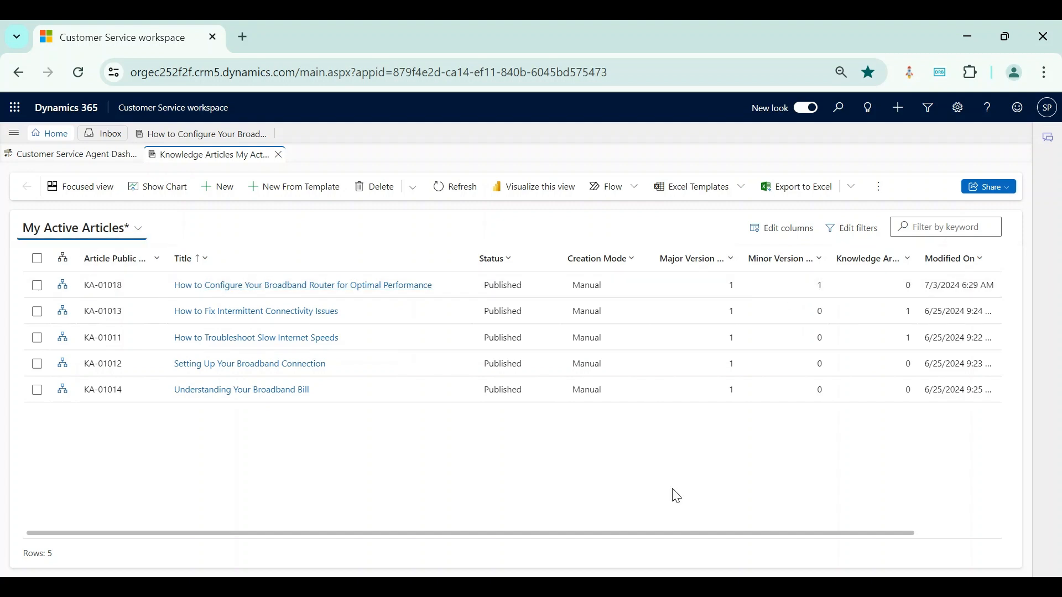
pyautogui.click(135, 228)
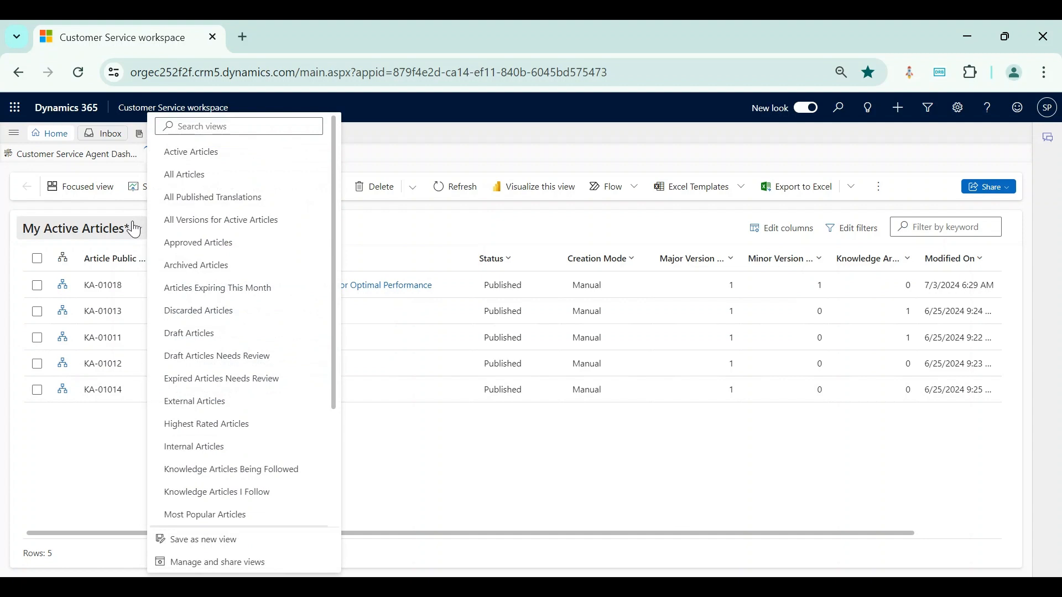
pyautogui.click(224, 270)
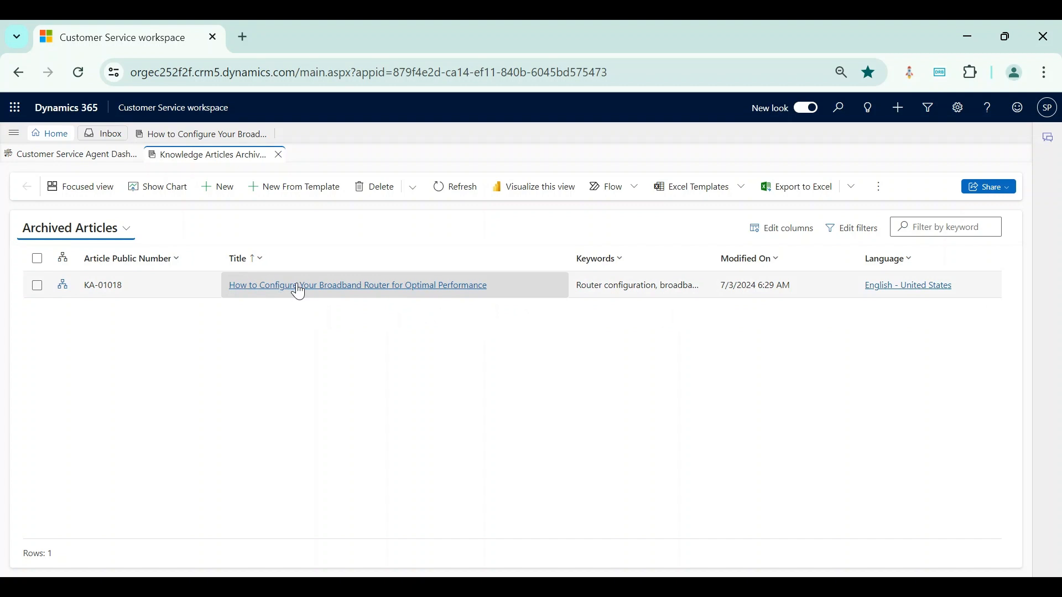
# - Show the Active Articles view and select the router article to check its status and version numbers
pyautogui.click(99, 240)
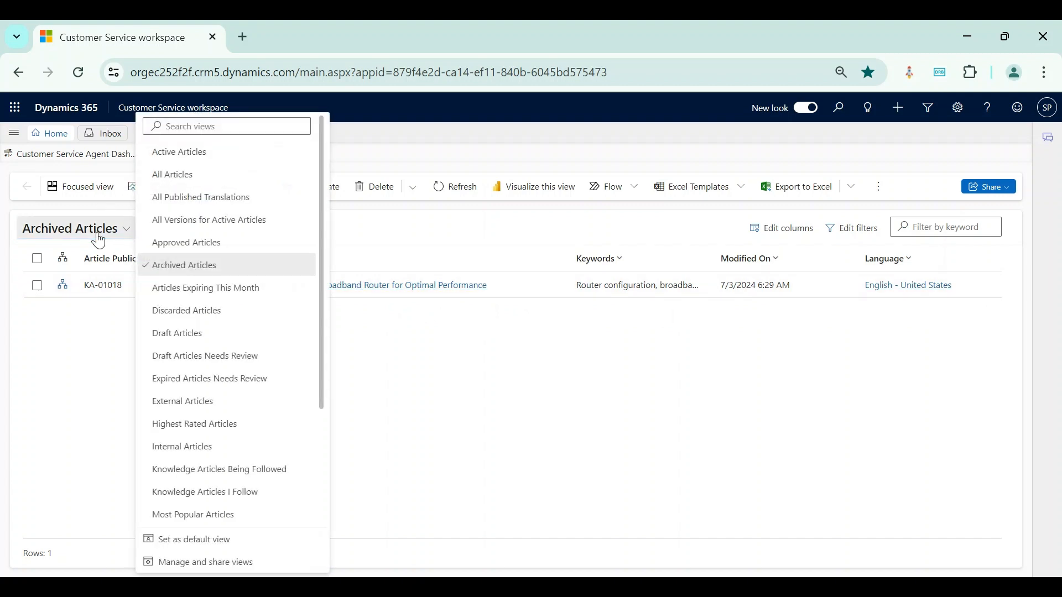
pyautogui.click(198, 158)
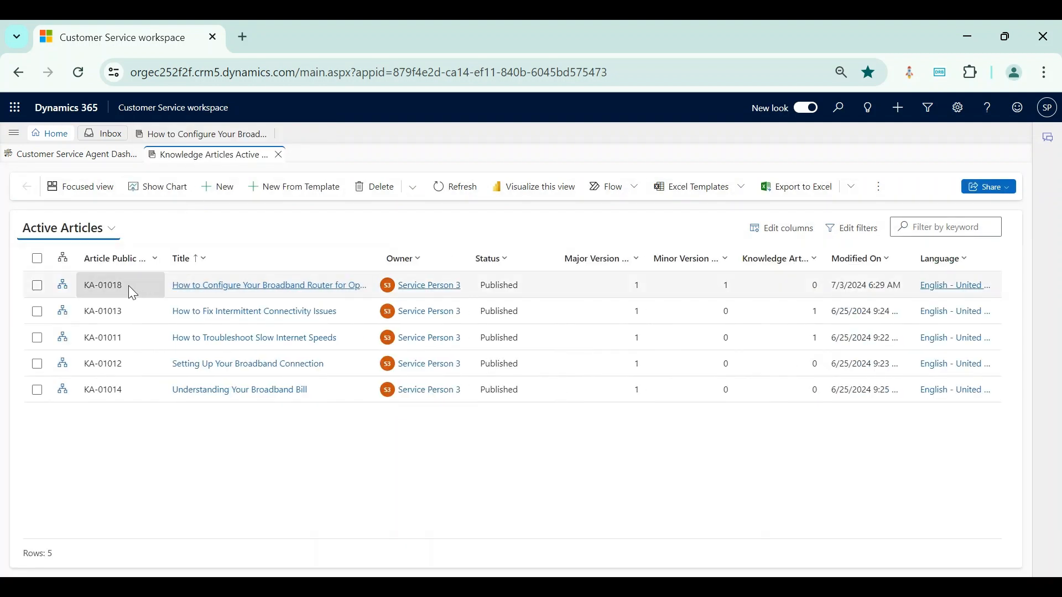
pyautogui.click(37, 285)
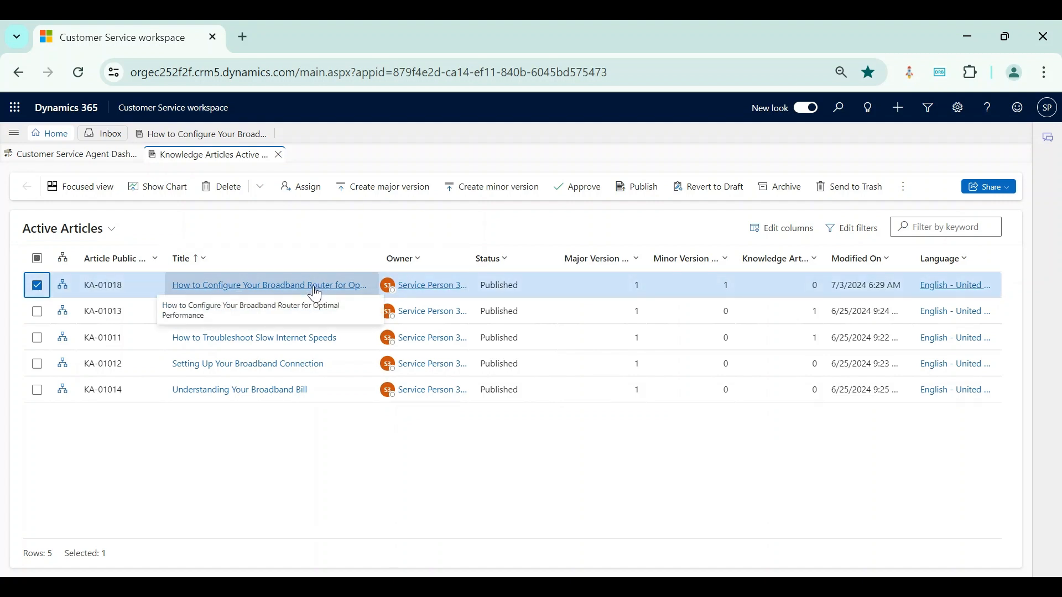
# - Return to the router article and create major version v2.0 from v1.1, confirming its creation
pyautogui.click(207, 141)
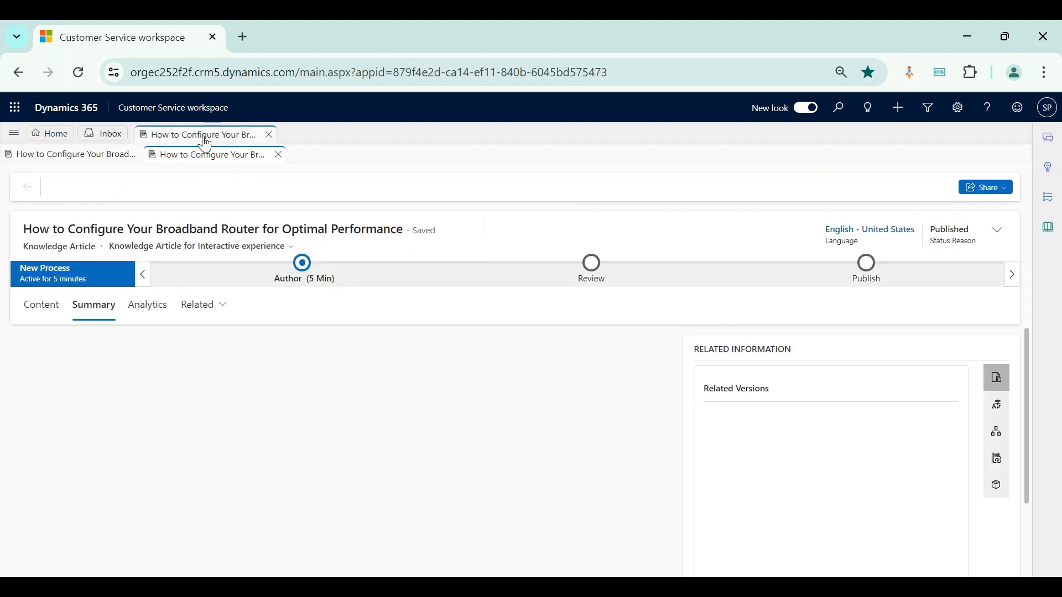
pyautogui.scroll(-2, 316, 426)
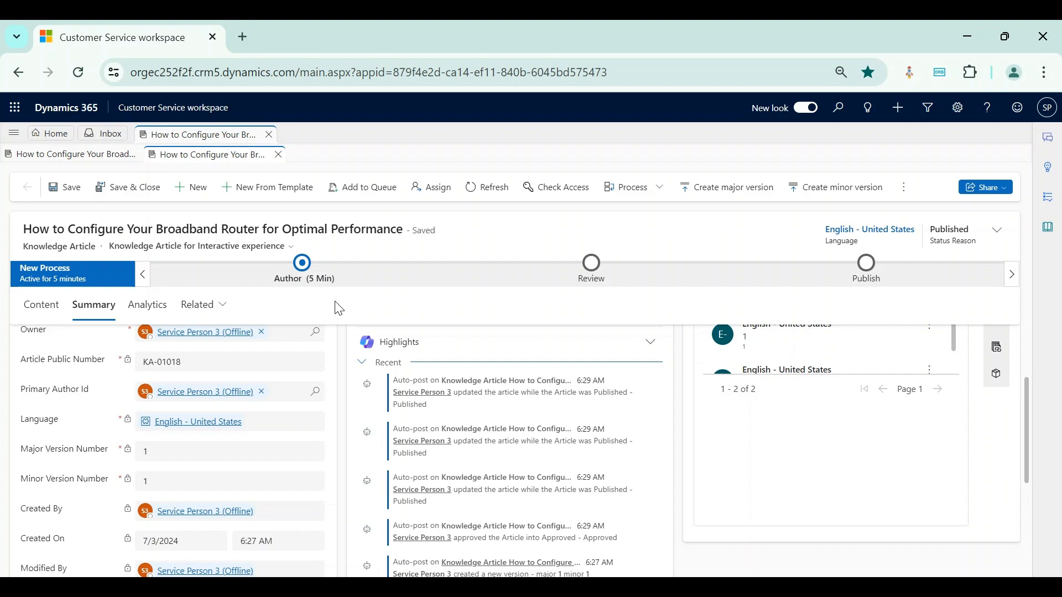
pyautogui.click(747, 194)
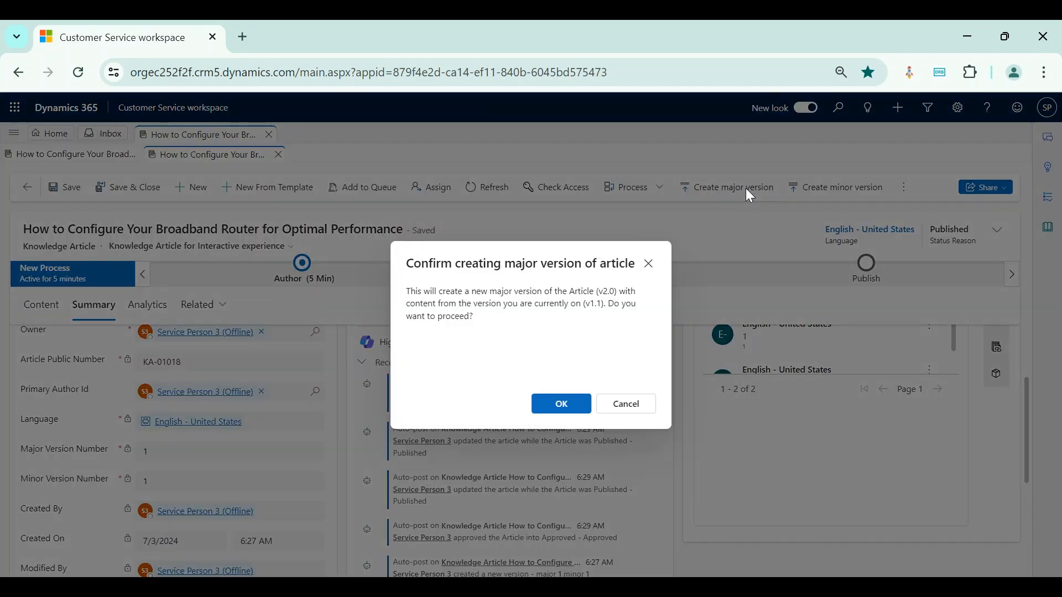
pyautogui.click(567, 406)
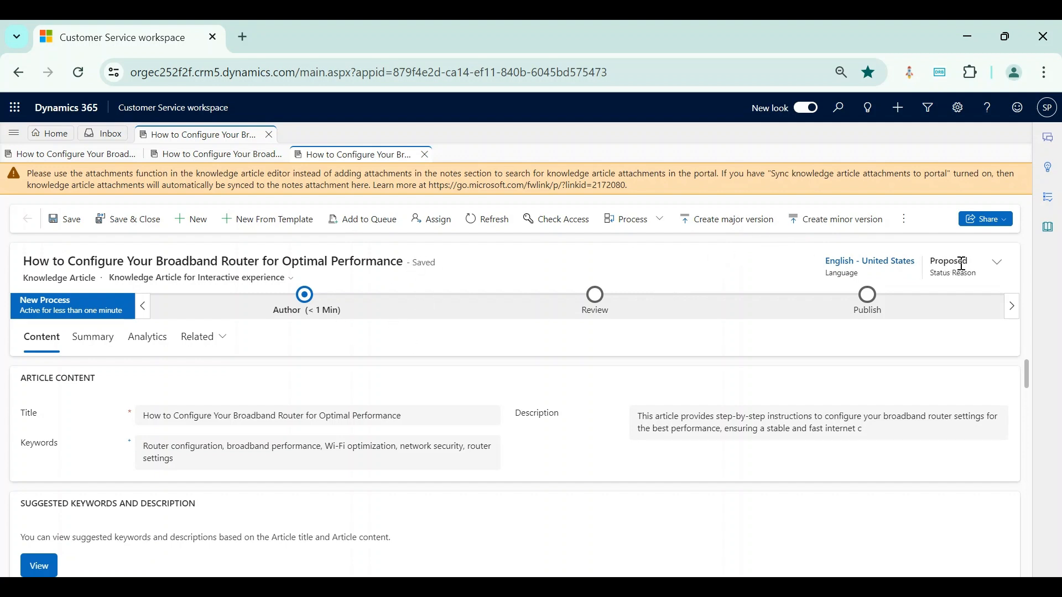
# - Approve the new major version v2.0 of the router article and confirm the approval
pyautogui.scroll(-5, 660, 376)
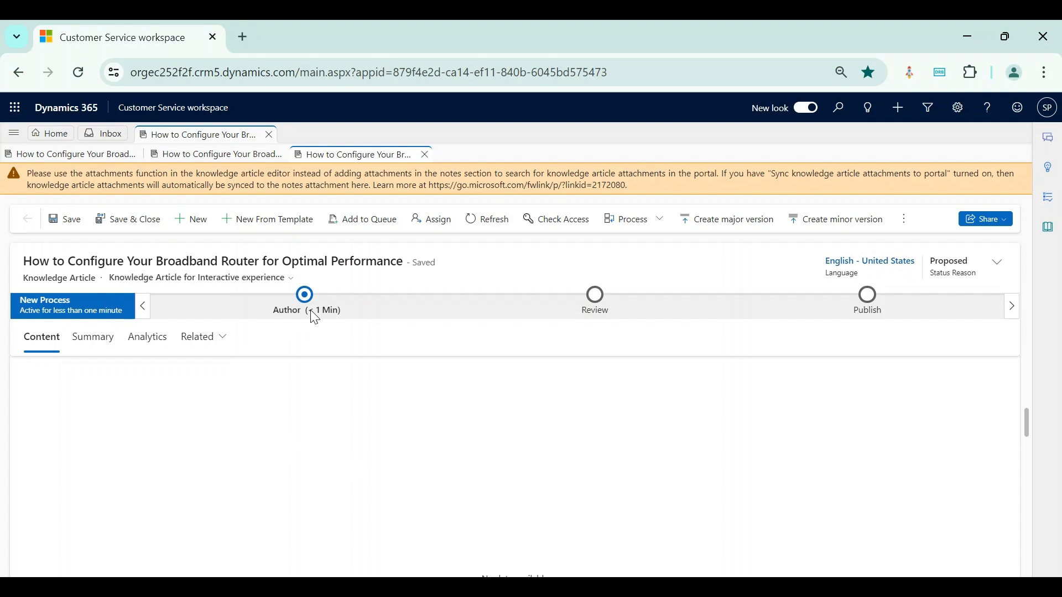
pyautogui.click(908, 222)
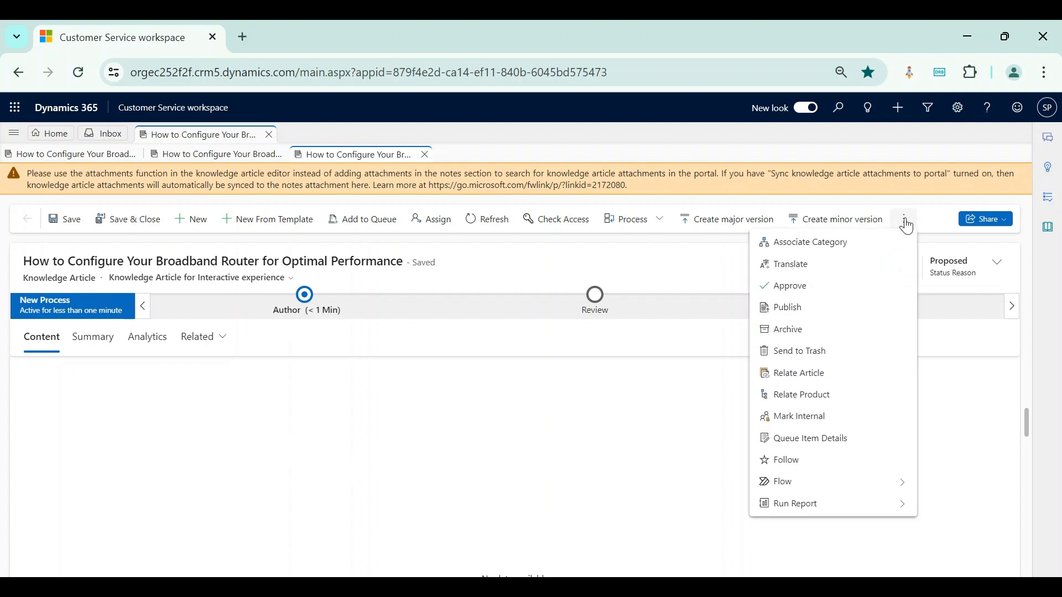
pyautogui.click(840, 285)
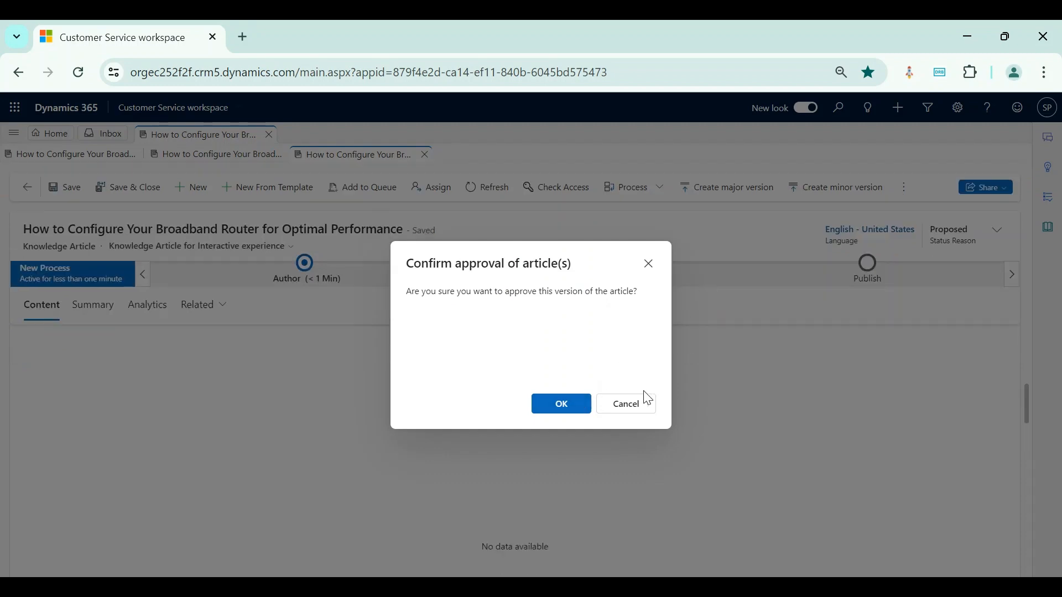
pyautogui.click(582, 406)
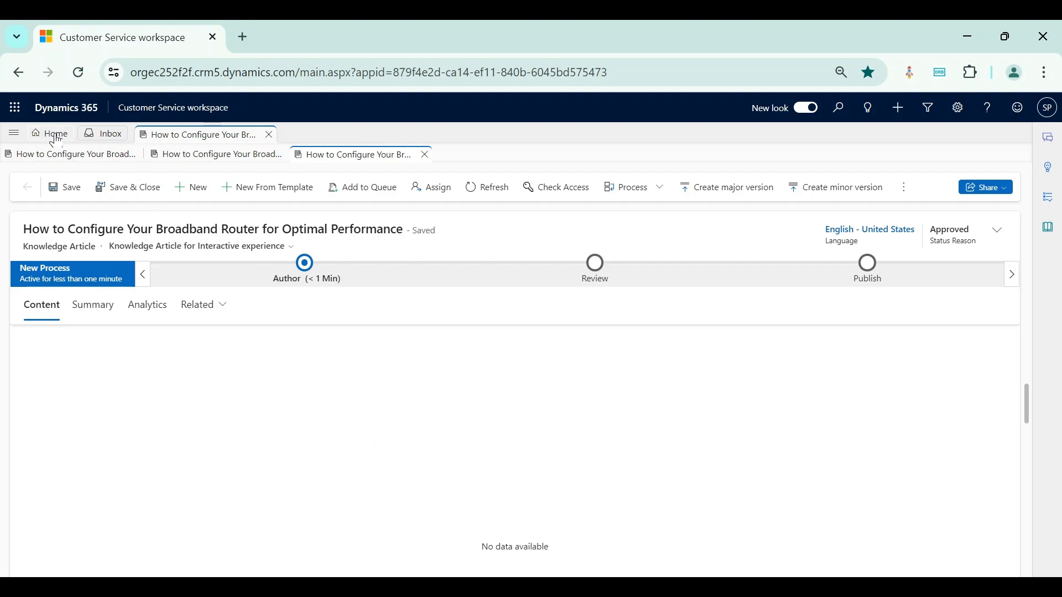
# - Select both router article versions in the Active Articles list to compare their status and version numbers
pyautogui.click(55, 133)
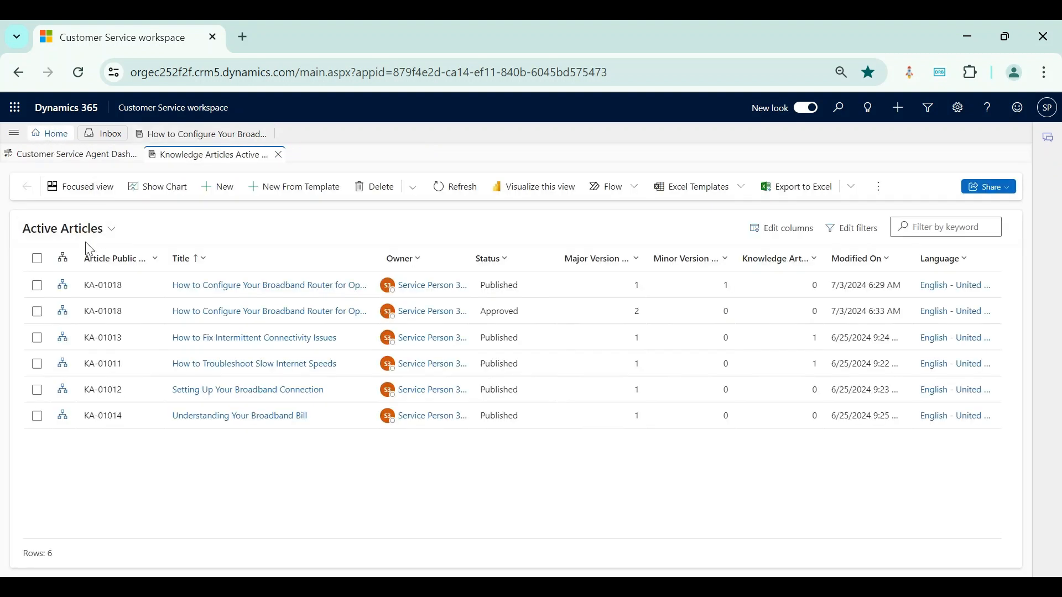
pyautogui.click(37, 285)
pyautogui.click(37, 312)
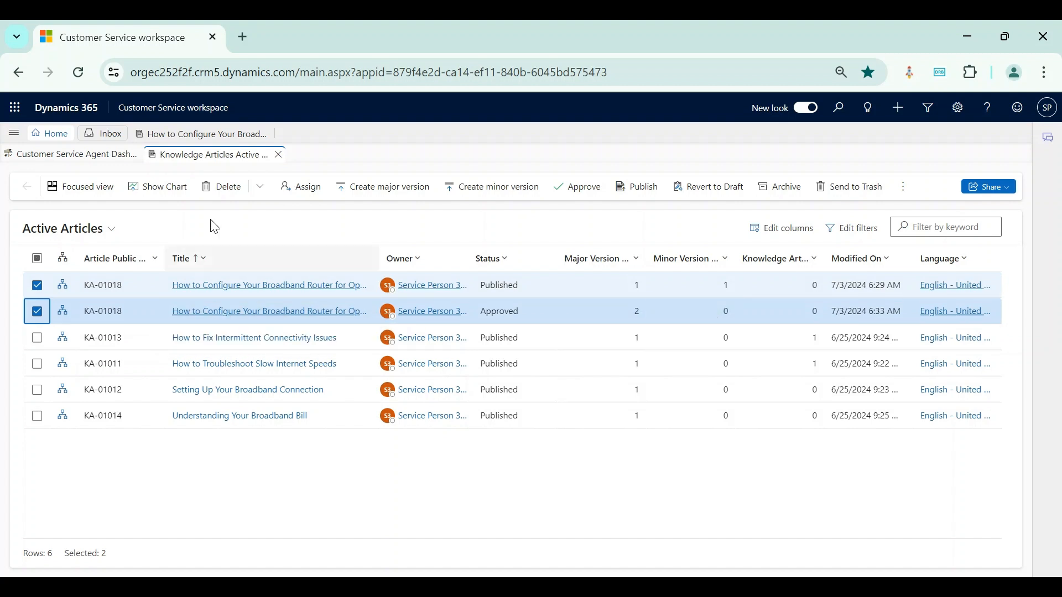
# - Return to the v2.0 article, check the version numbers in its summary, and publish it now with the Published status
pyautogui.click(202, 139)
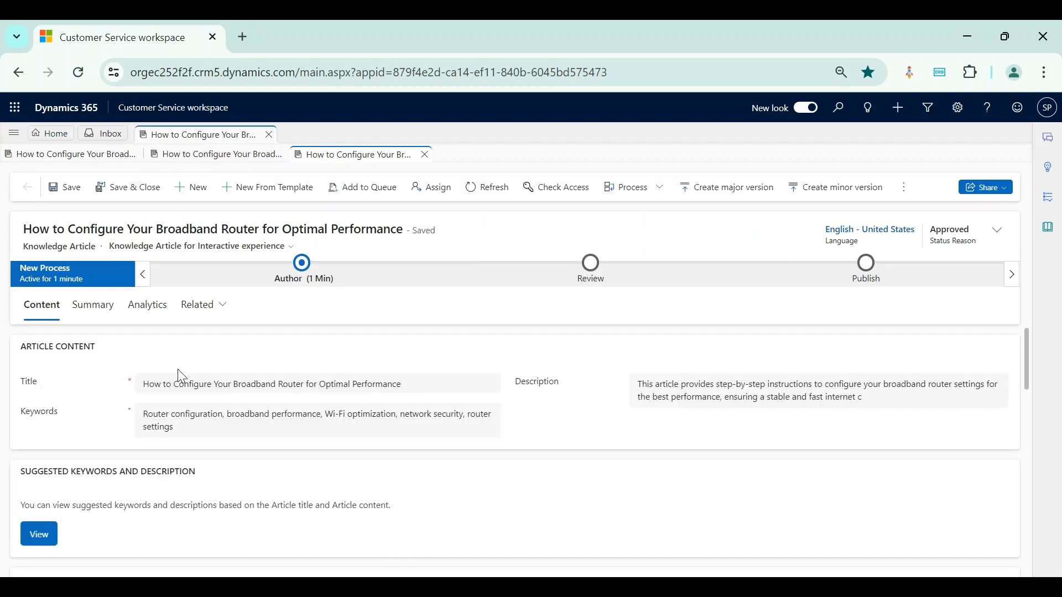
pyautogui.click(99, 323)
pyautogui.scroll(-3, 208, 497)
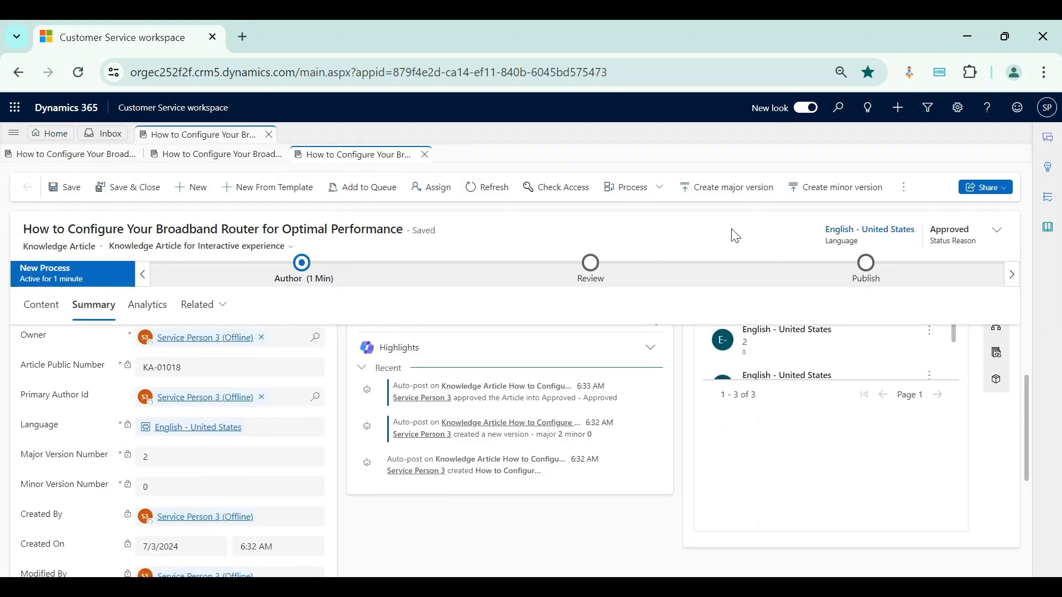
pyautogui.click(907, 189)
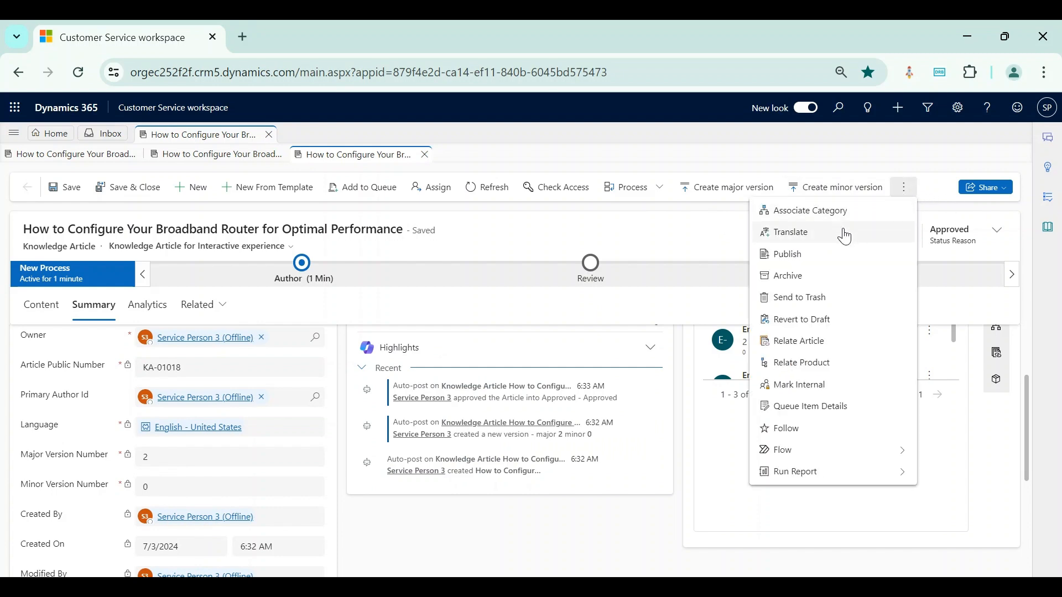
pyautogui.click(828, 254)
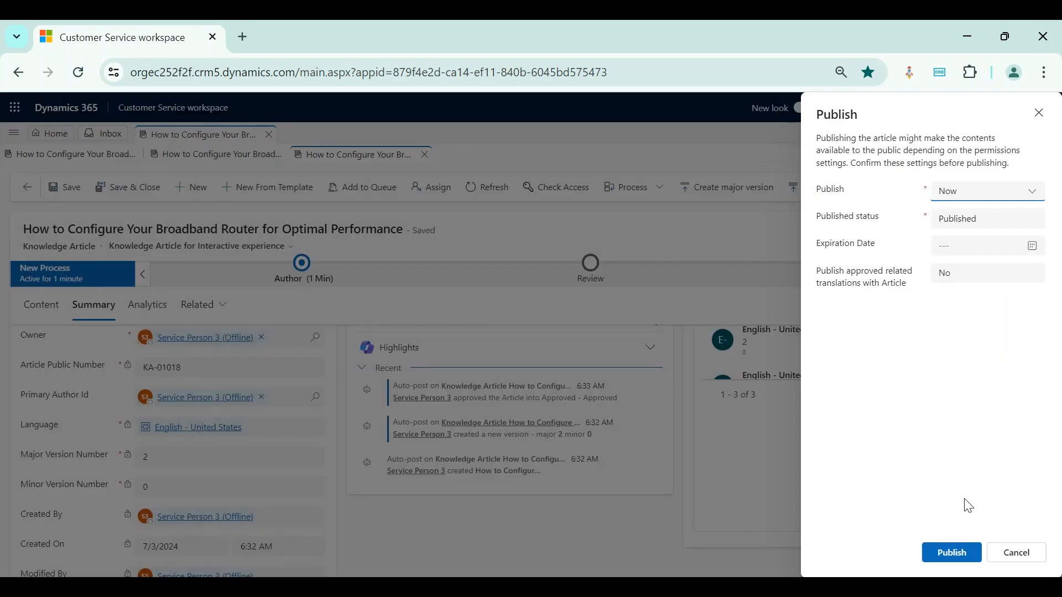
pyautogui.click(959, 553)
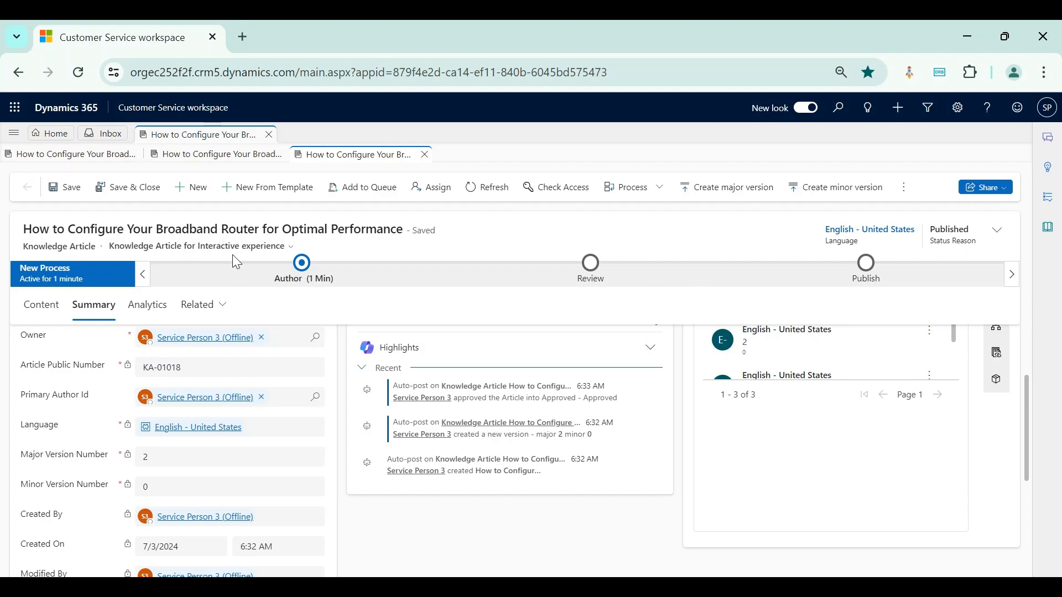
# - Check the status of the earlier v1.1 article, then return to v2.0 and review the additional commands available for it
pyautogui.click(234, 156)
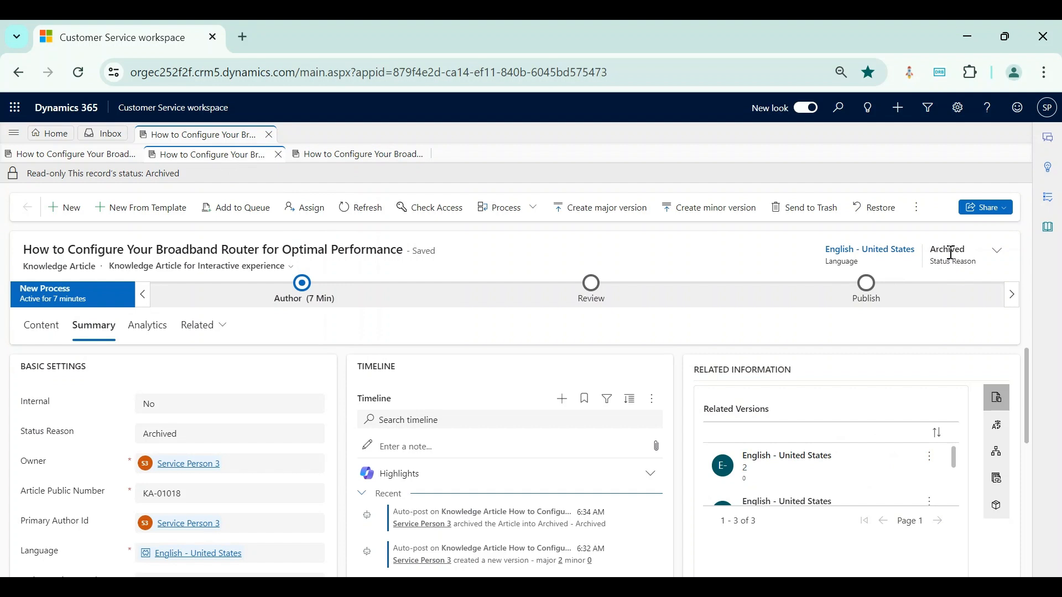
pyautogui.click(387, 154)
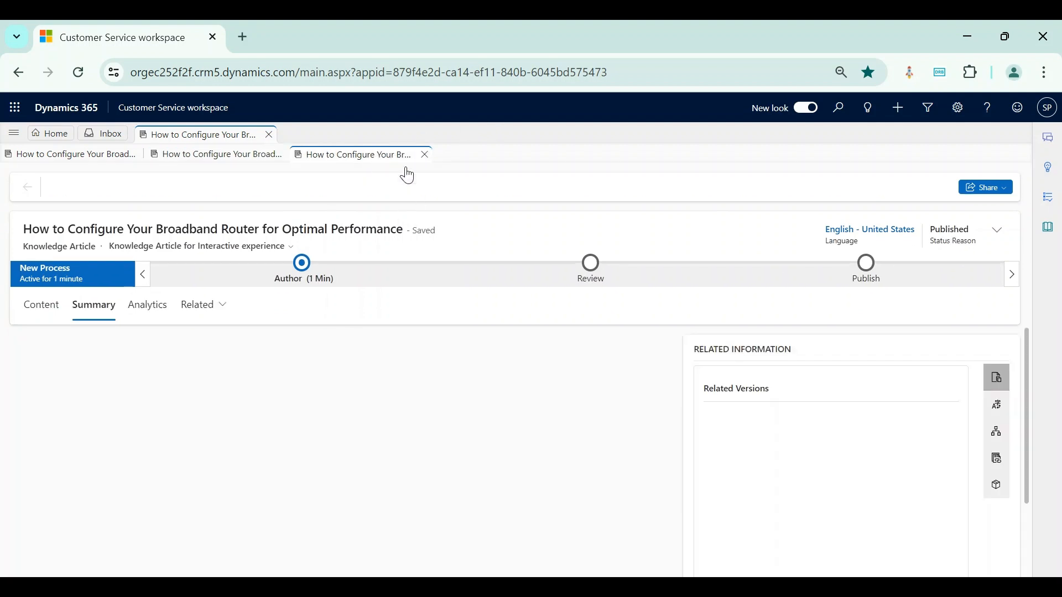
pyautogui.click(906, 188)
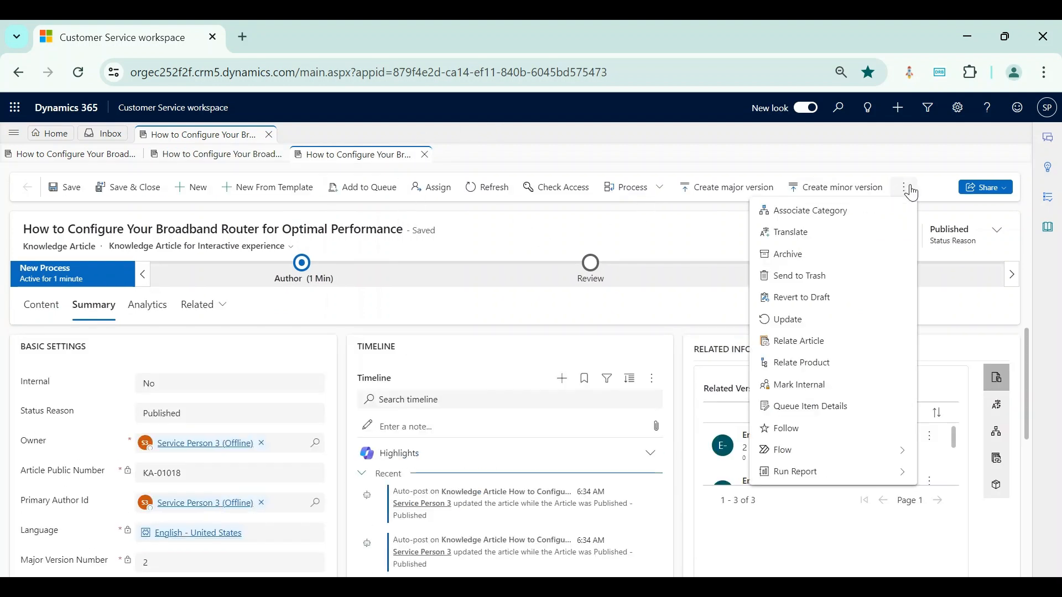
pyautogui.click(671, 243)
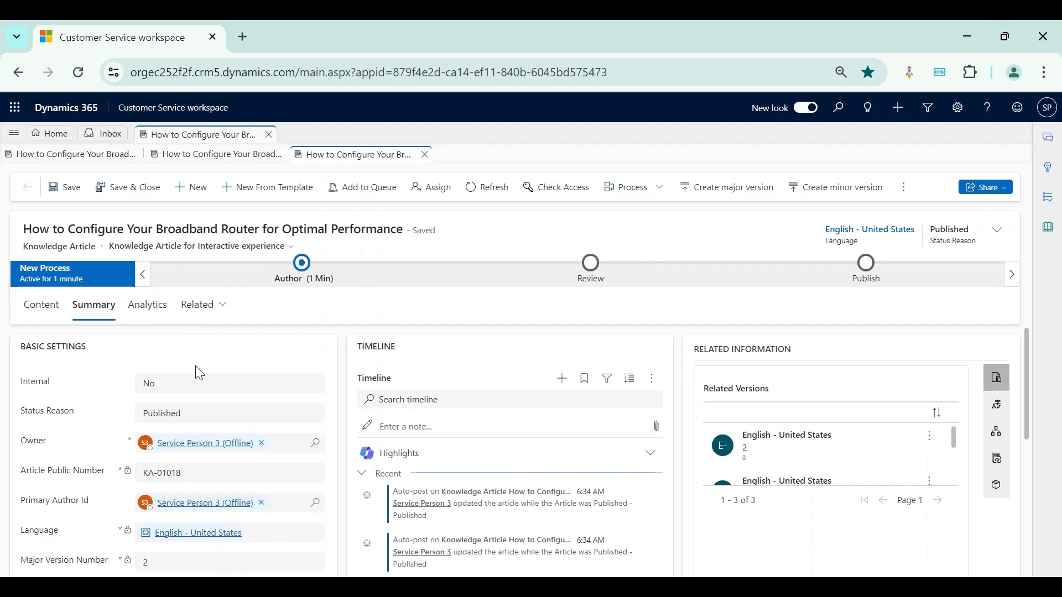
# - Append "- Major version" to the title in the published v2.0 article's content and try to save the article
pyautogui.click(42, 305)
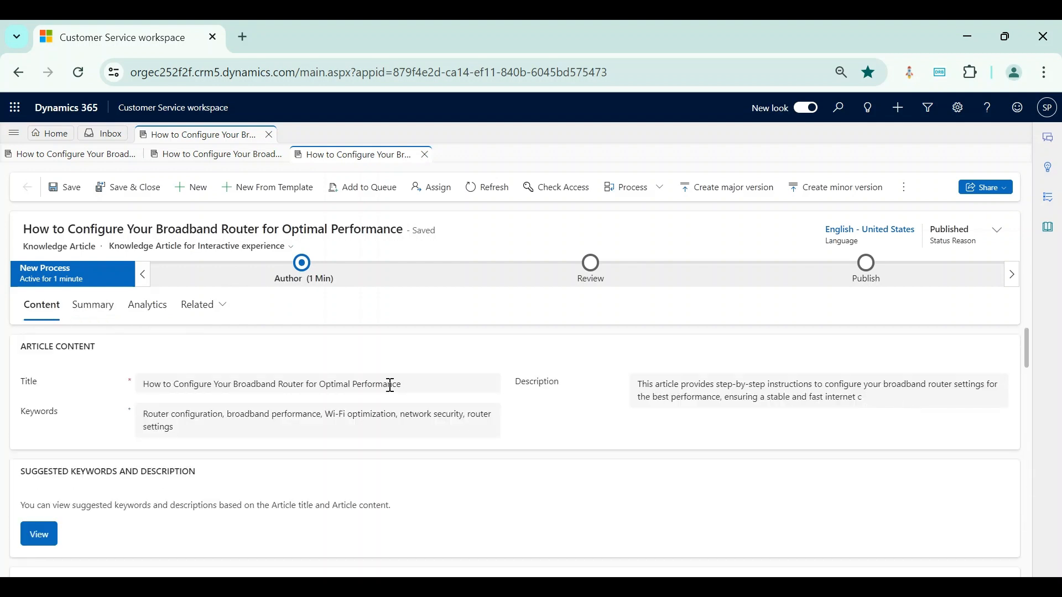
pyautogui.click(364, 432)
pyautogui.click(444, 383)
pyautogui.write('-')
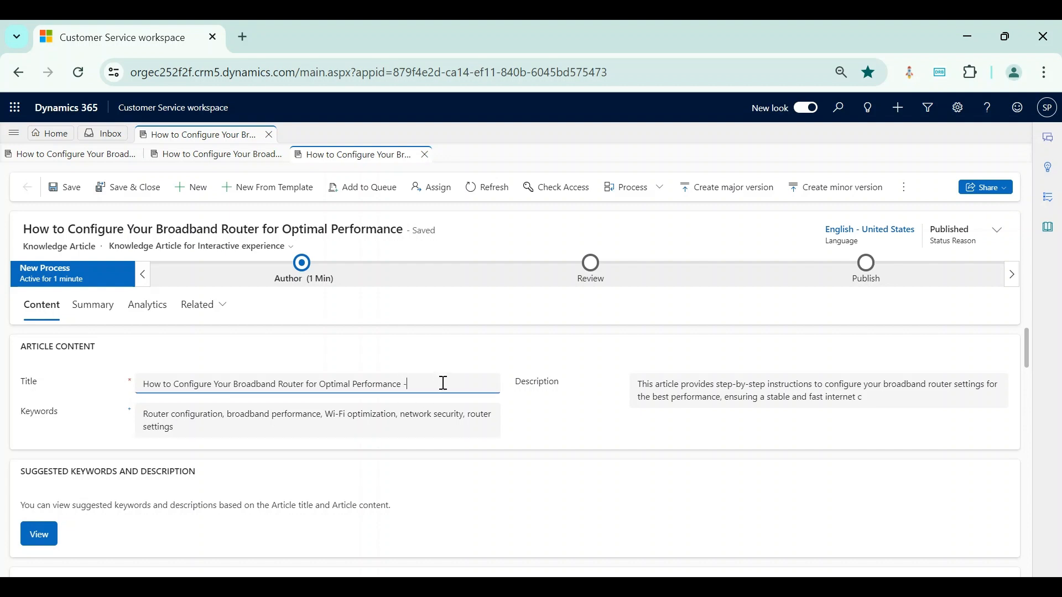
pyautogui.write(' Major version')
pyautogui.click(76, 196)
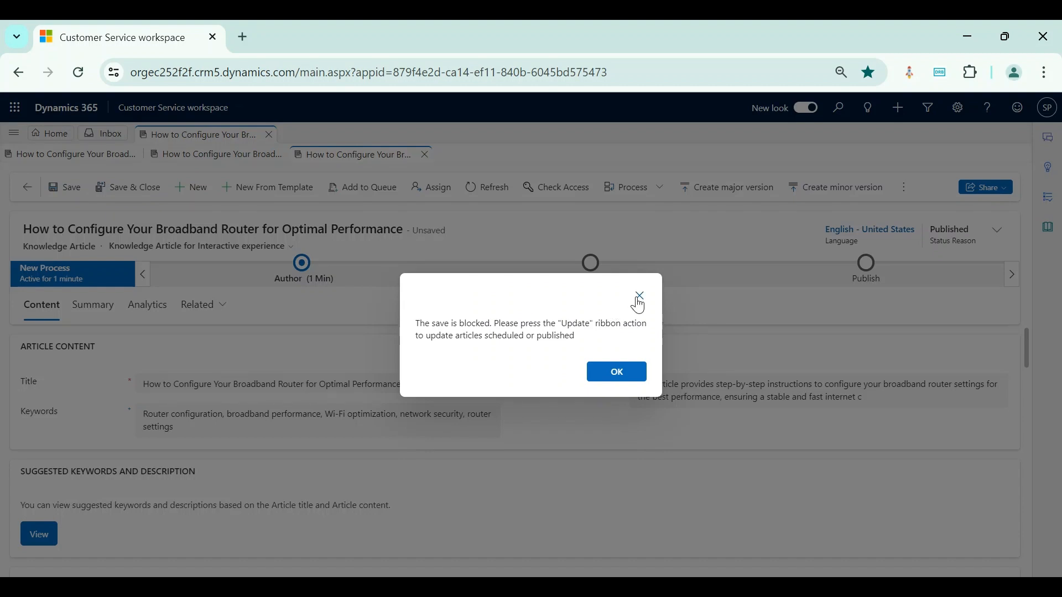
# - Dismiss the blocked-save message and apply the title change to the published v2.0 article with the Update command, confirming the update
pyautogui.click(639, 297)
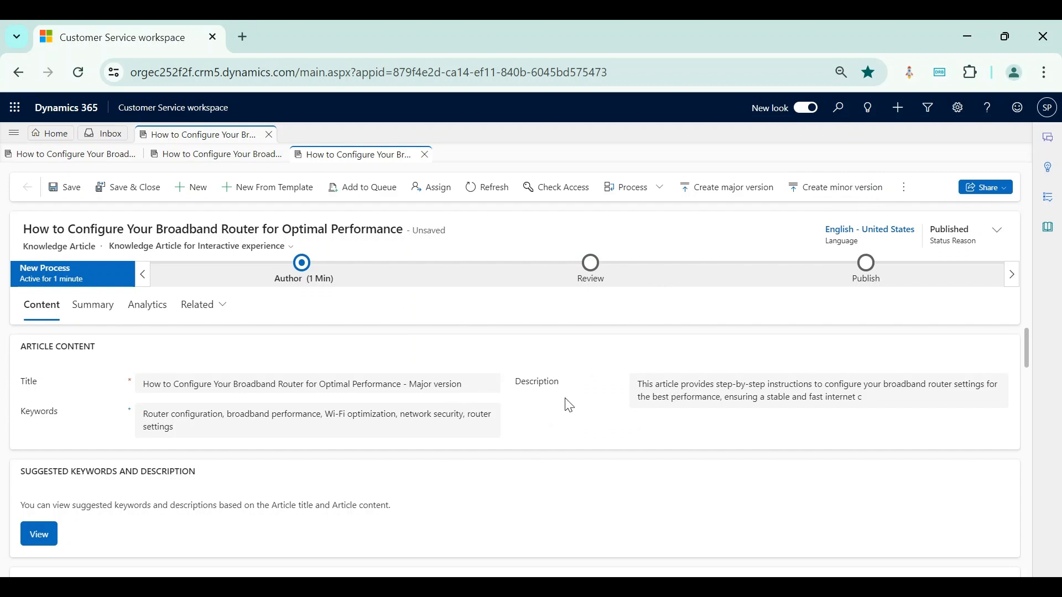
pyautogui.click(911, 195)
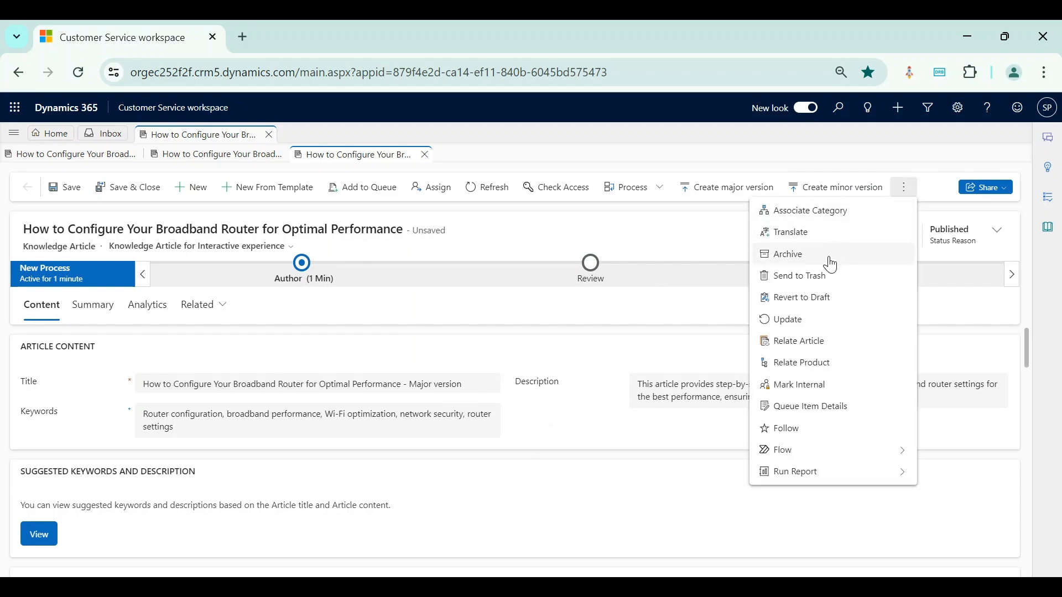
pyautogui.click(811, 324)
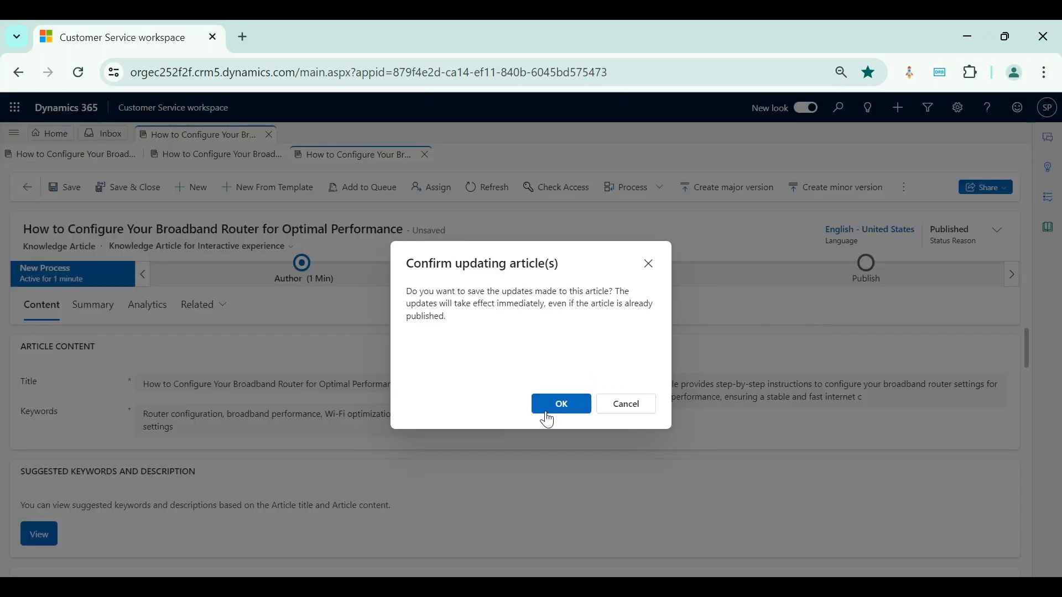
pyautogui.click(547, 407)
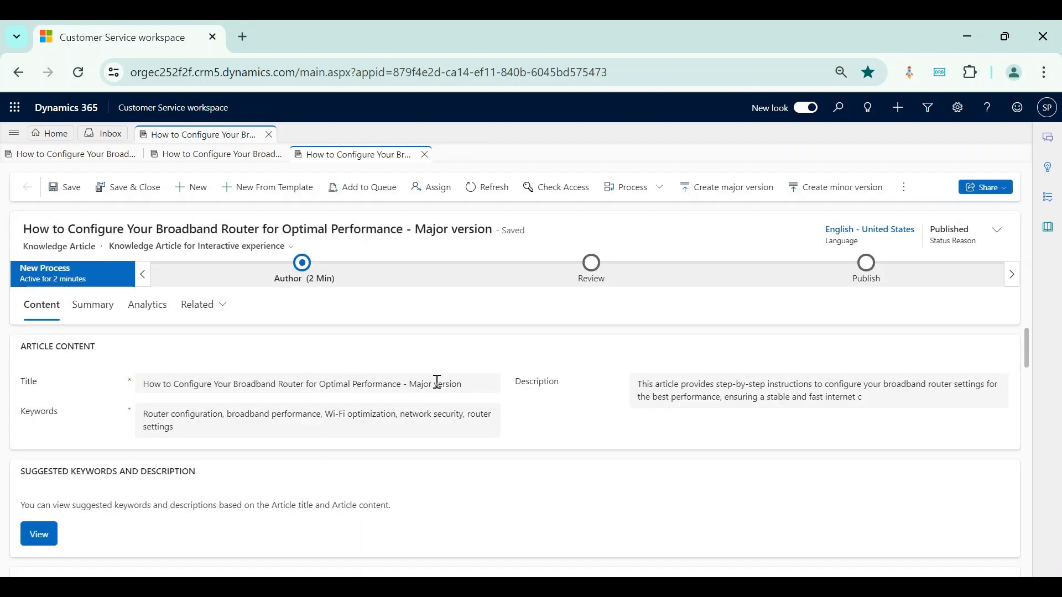
pyautogui.click(901, 190)
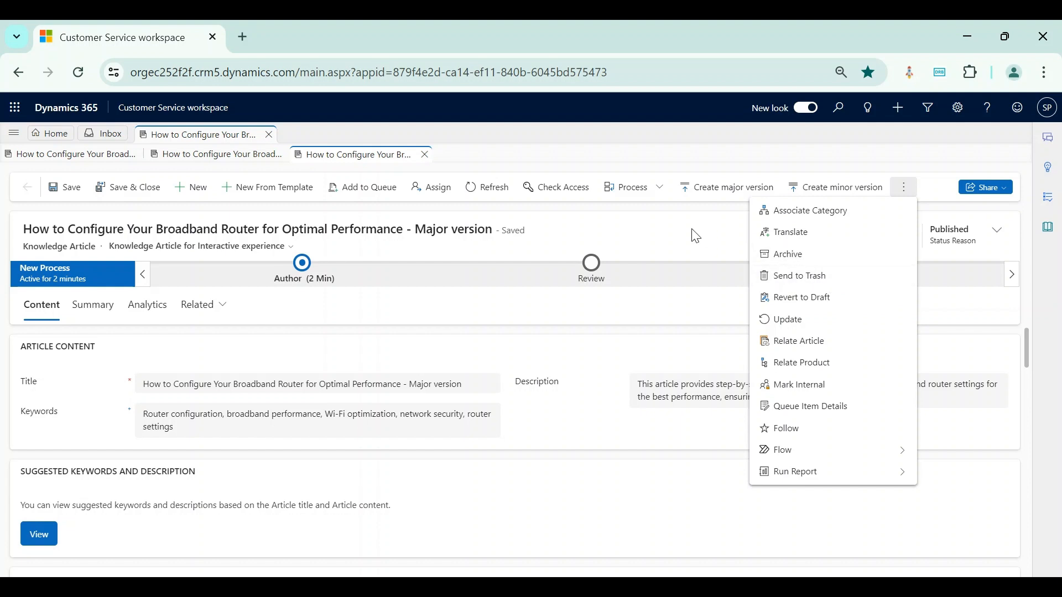
pyautogui.press('Escape')
# - Open the "Understanding Your Broadband Bill" article from the Active Articles list and revert it to draft
pyautogui.click(63, 137)
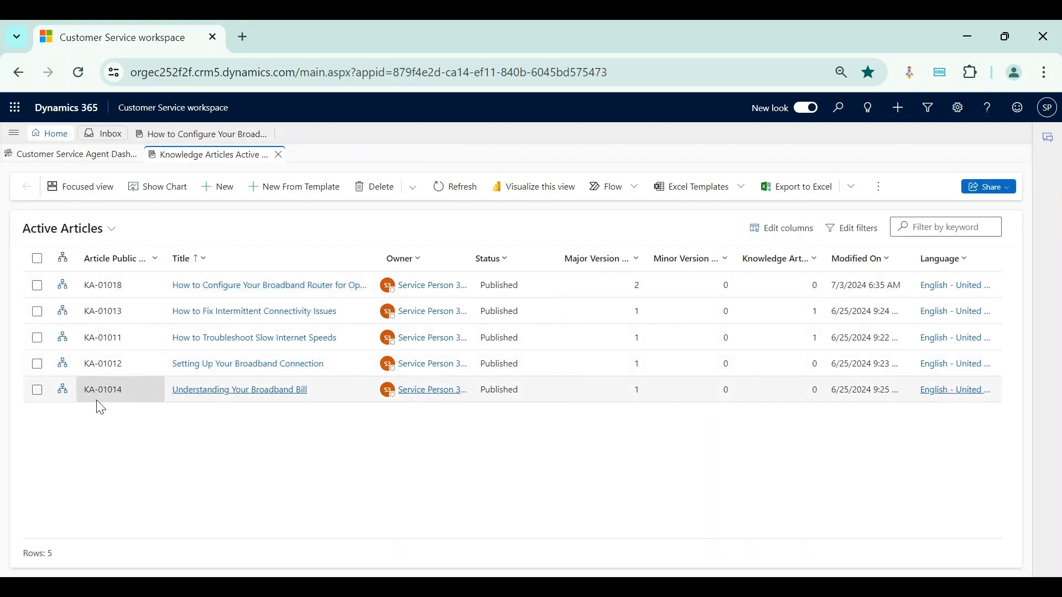
pyautogui.click(220, 391)
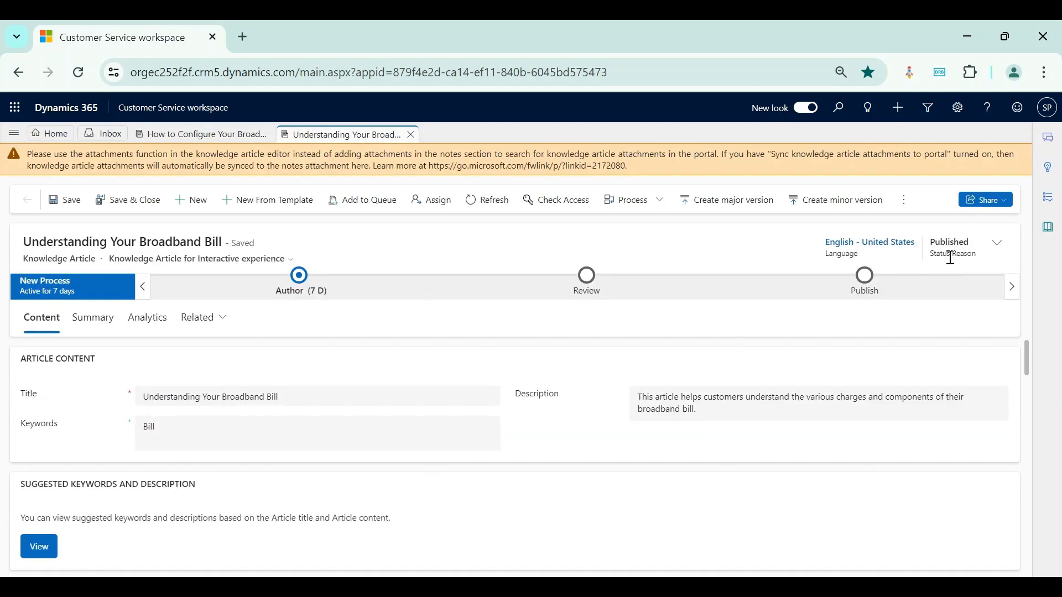
pyautogui.click(904, 200)
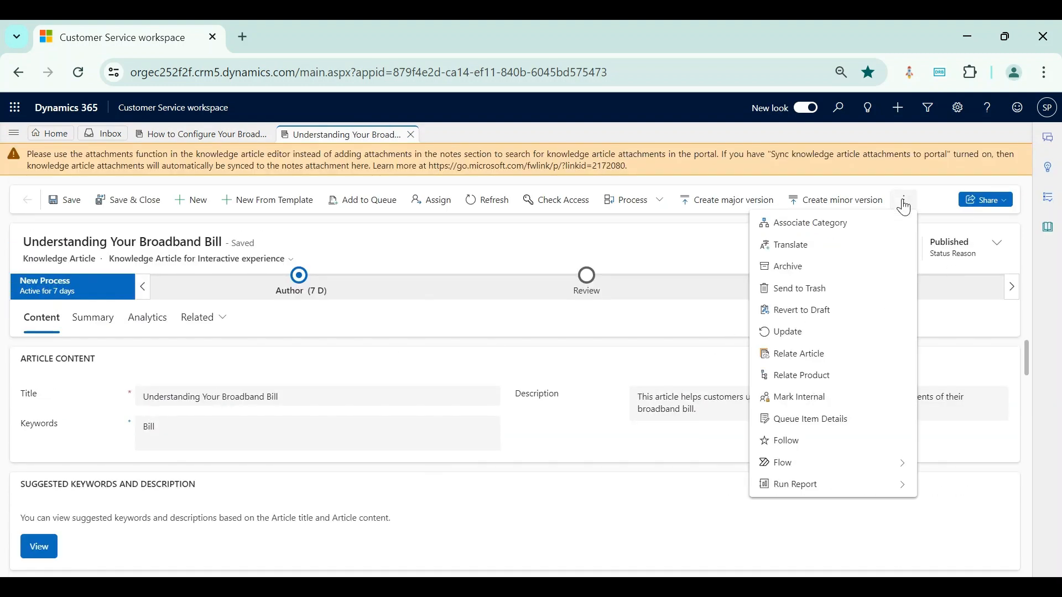
pyautogui.click(821, 311)
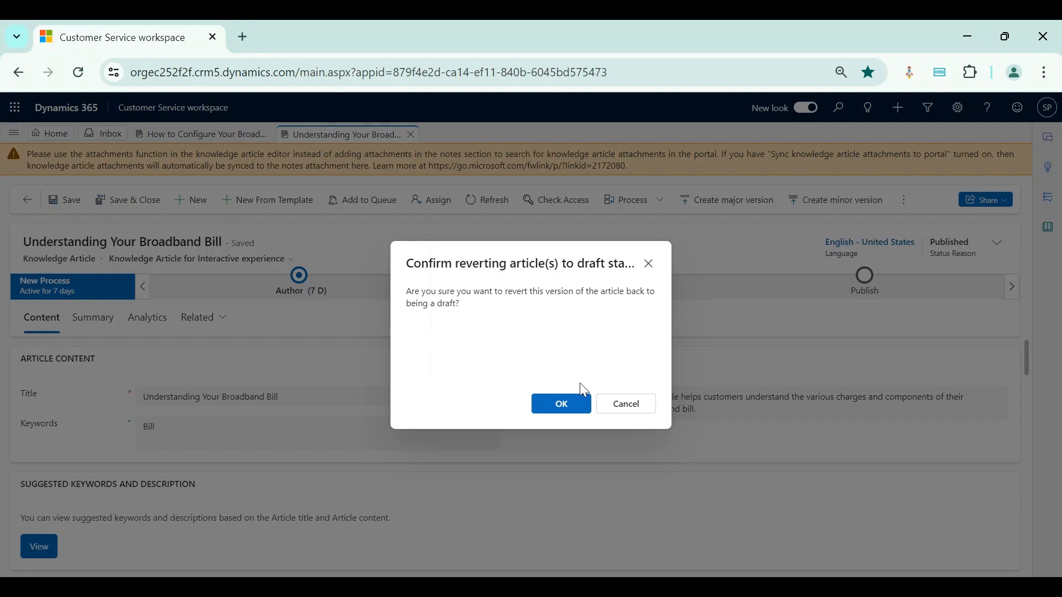
pyautogui.click(569, 406)
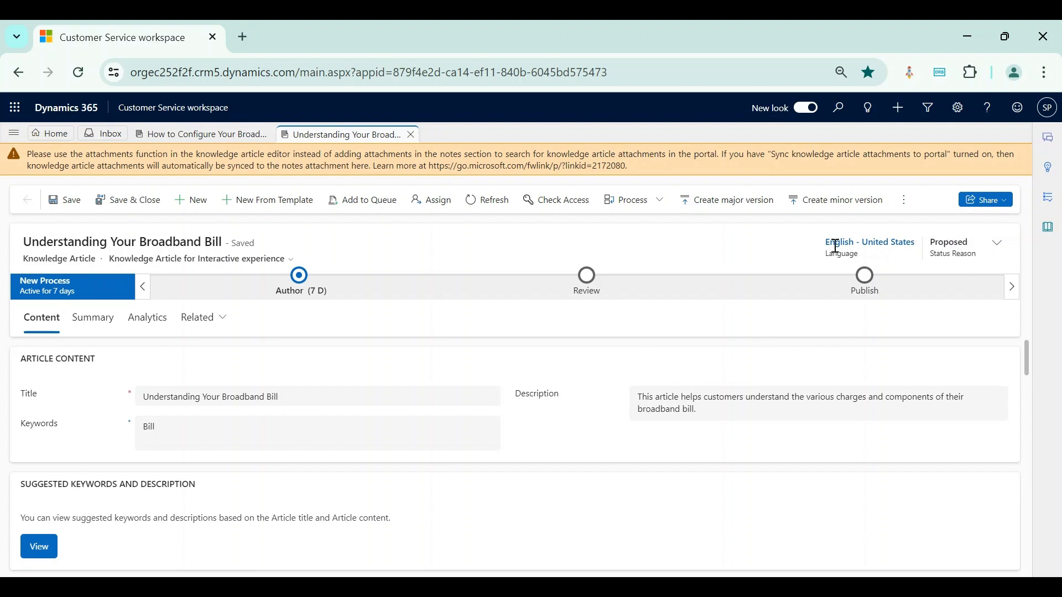
# - Send the "Understanding Your Broadband Bill" article to the trash and check which additional commands it offers
pyautogui.click(904, 201)
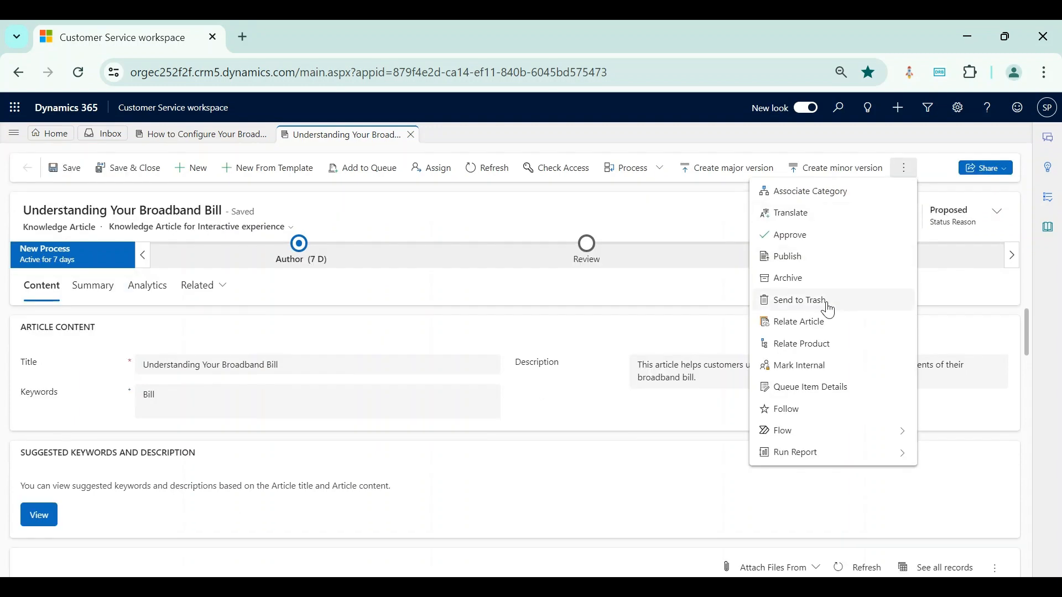
pyautogui.click(827, 305)
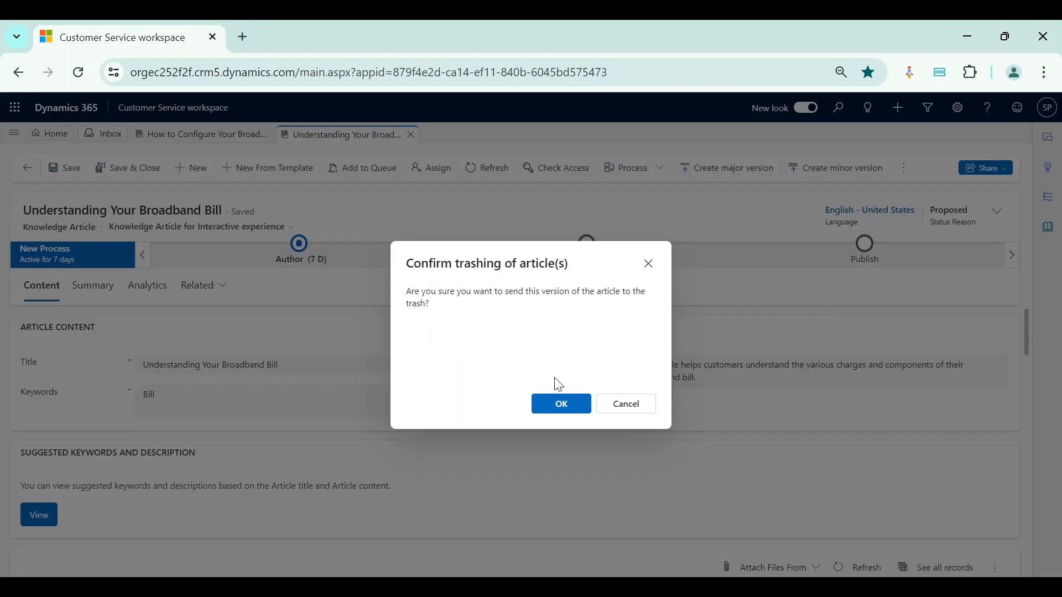
pyautogui.click(559, 412)
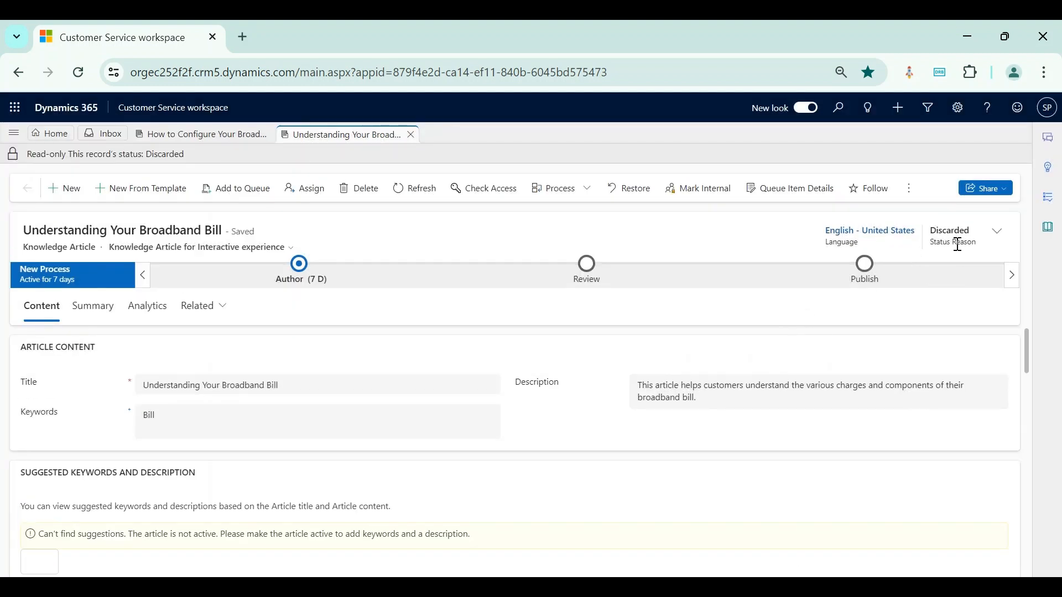
pyautogui.click(907, 188)
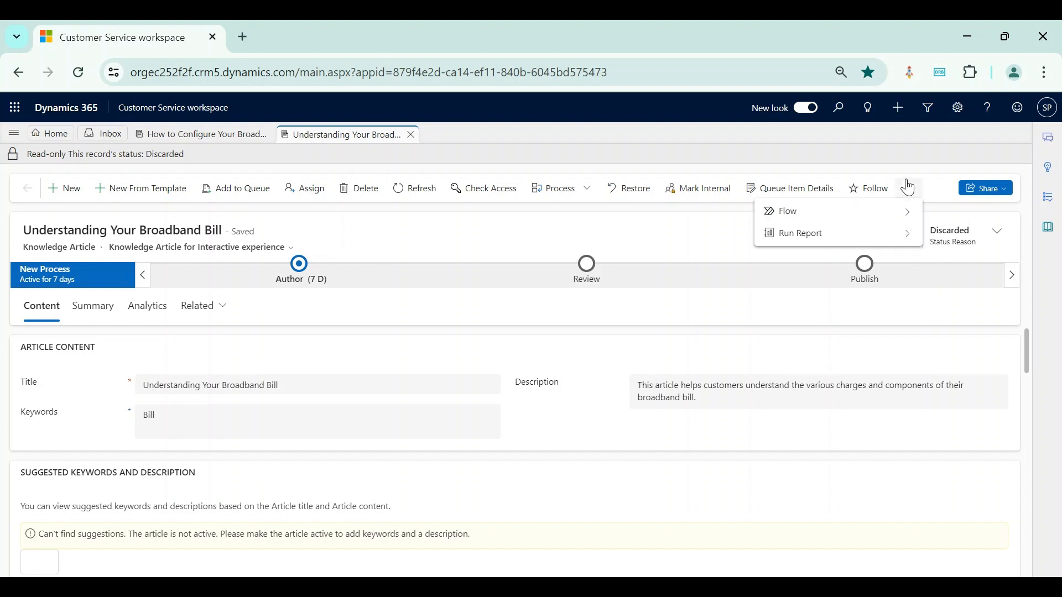
# - Return to the published "How to Configure Your Broadband Router for Optimal Performance - Major version" article and archive it
pyautogui.click(252, 135)
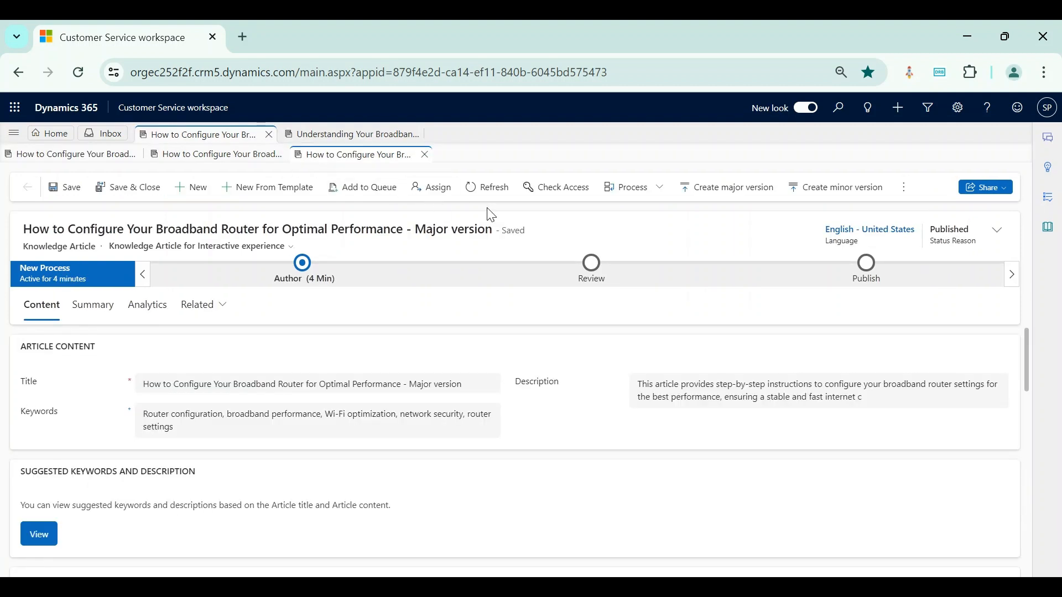
pyautogui.click(904, 191)
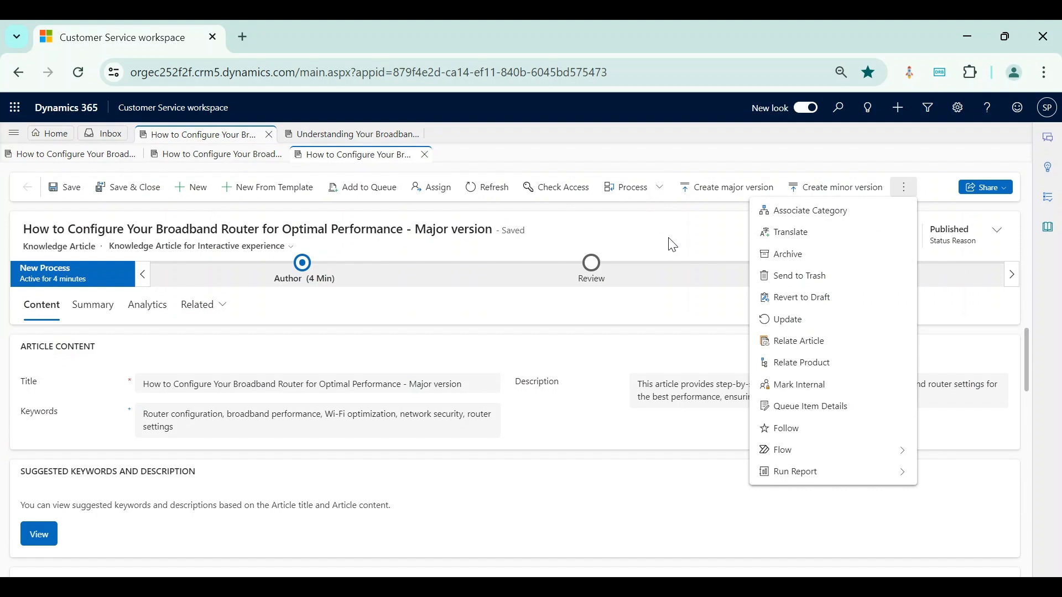
pyautogui.click(813, 266)
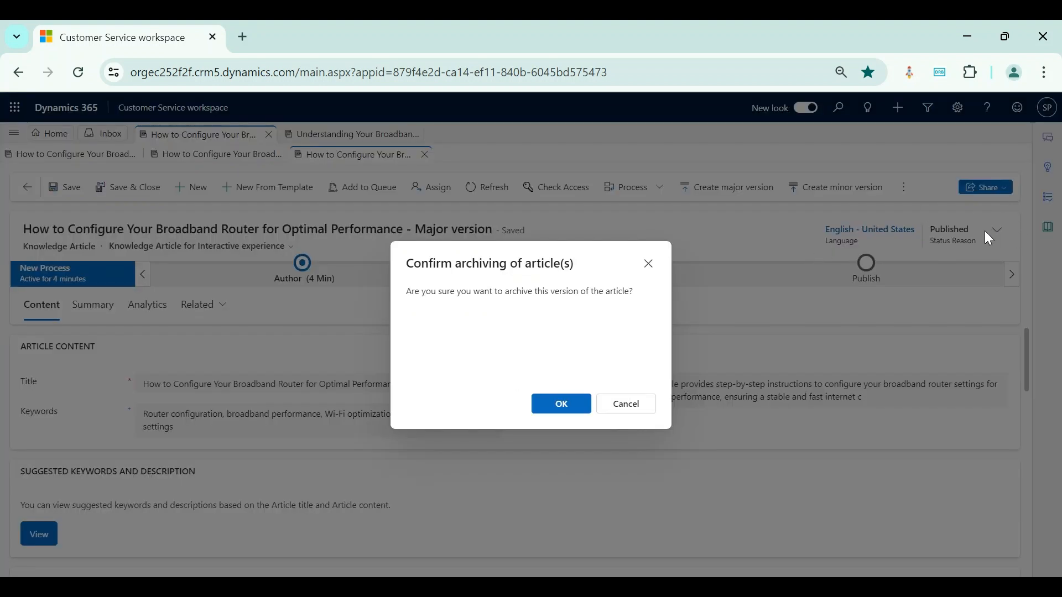
pyautogui.click(573, 408)
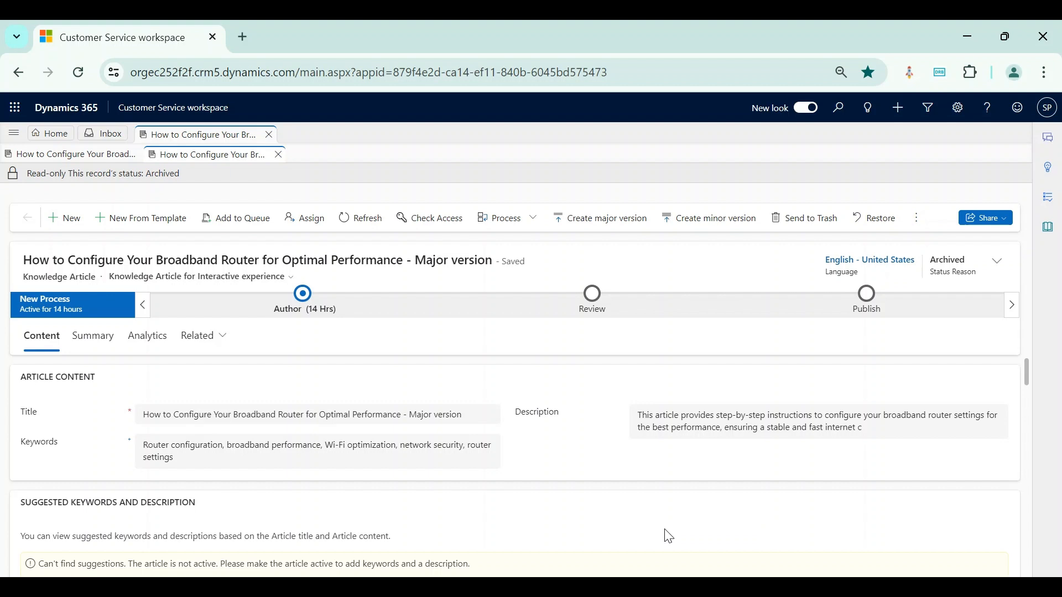
# - Open the "Broadband Issue" case from the All Cases list and collapse its Customer Details pane
pyautogui.click(14, 135)
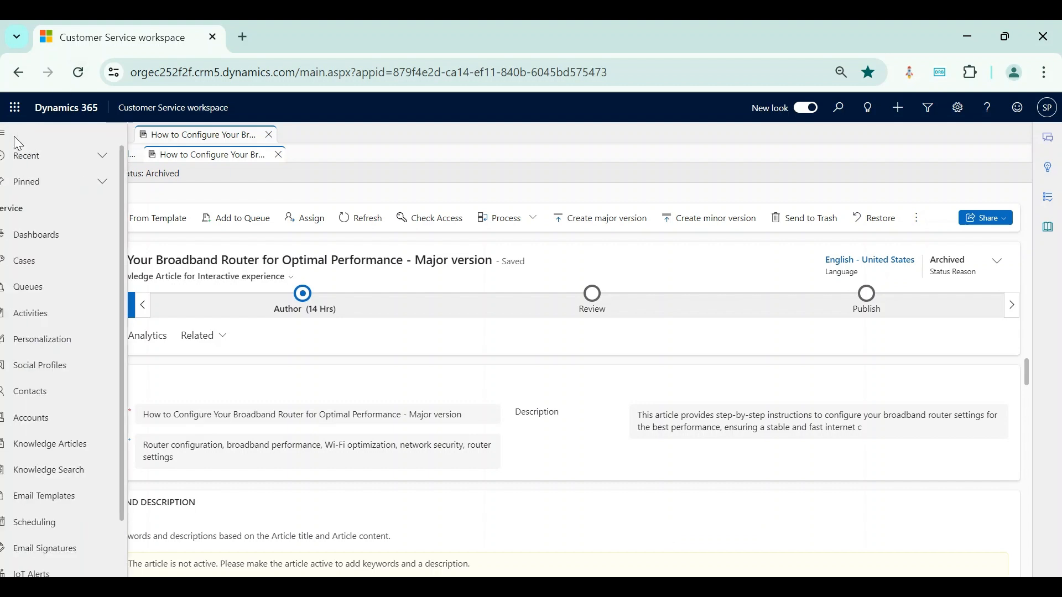
pyautogui.click(63, 263)
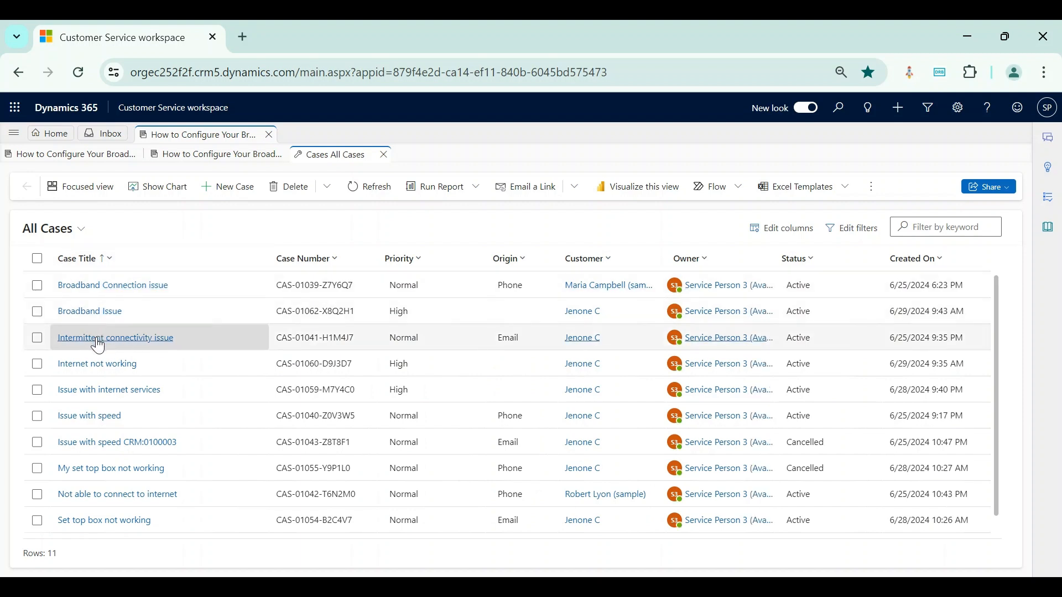
pyautogui.click(95, 313)
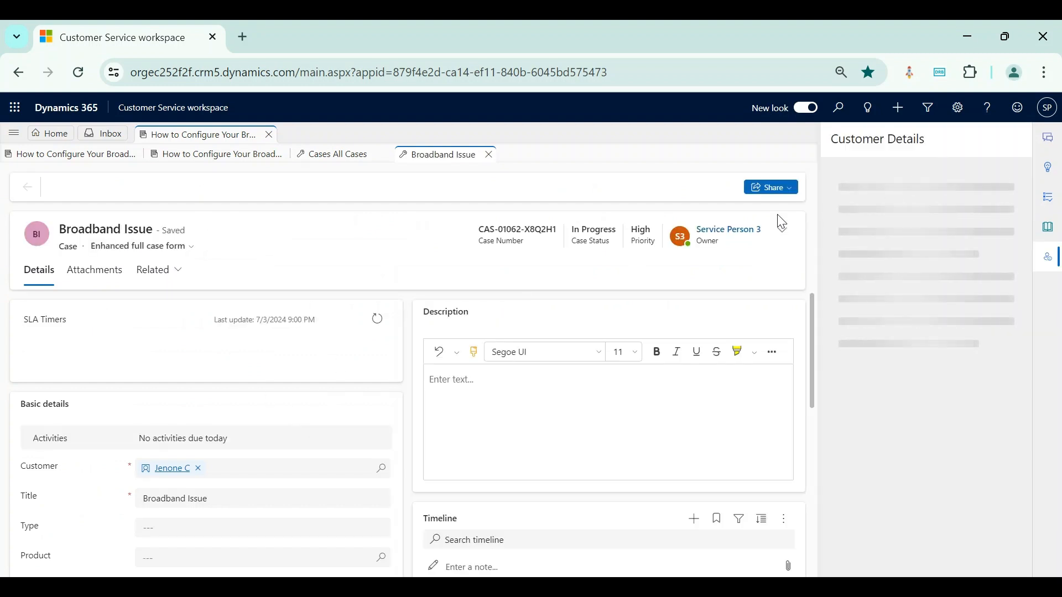
pyautogui.click(1048, 257)
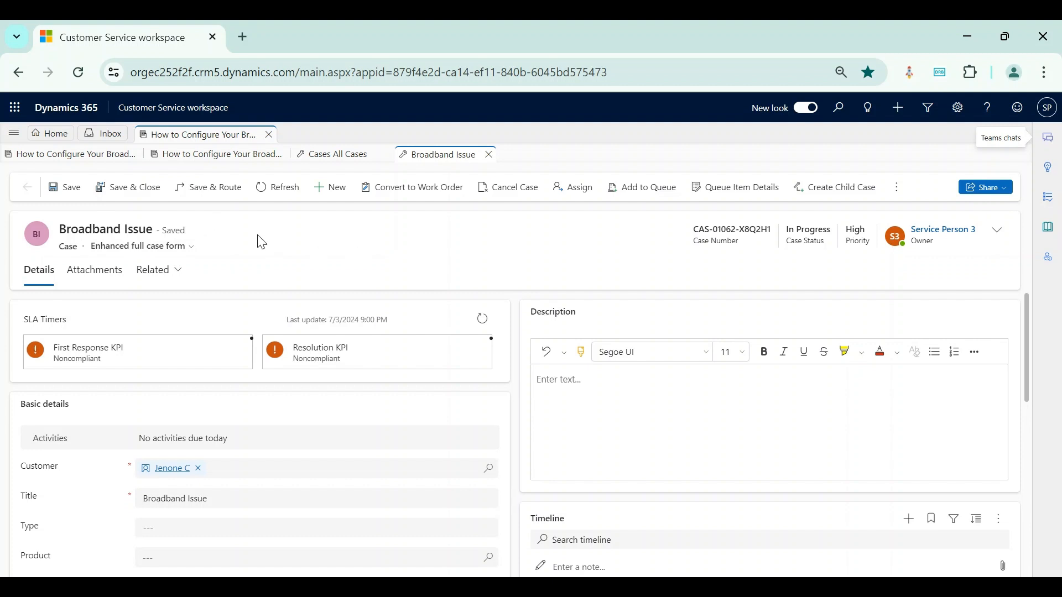
# - Set the Broadband Issue case's subject to Query in its basic details
pyautogui.scroll(-4, 241, 473)
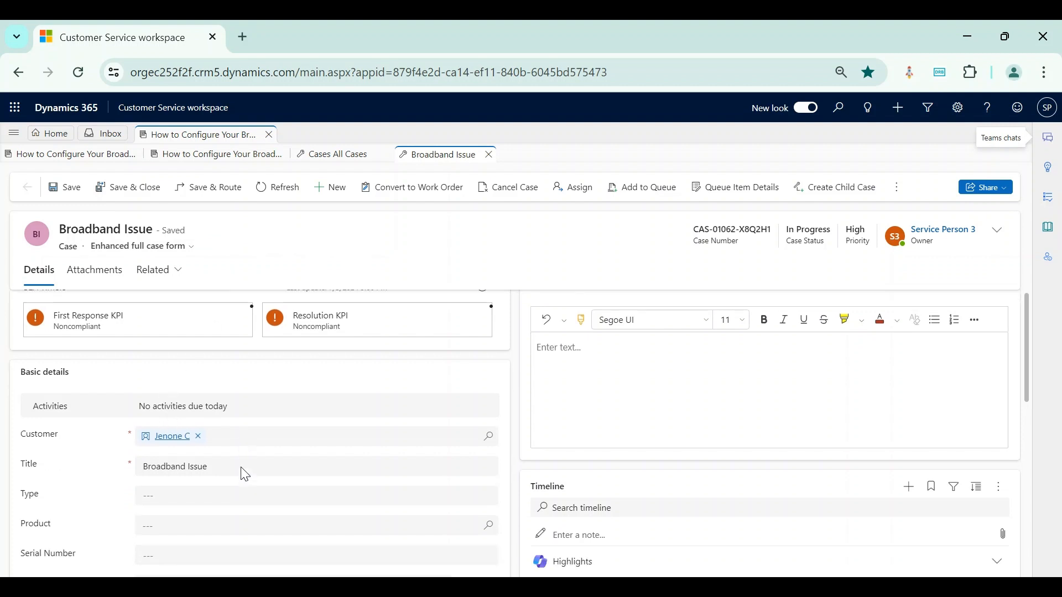
pyautogui.scroll(1, 240, 471)
pyautogui.scroll(-1, 222, 435)
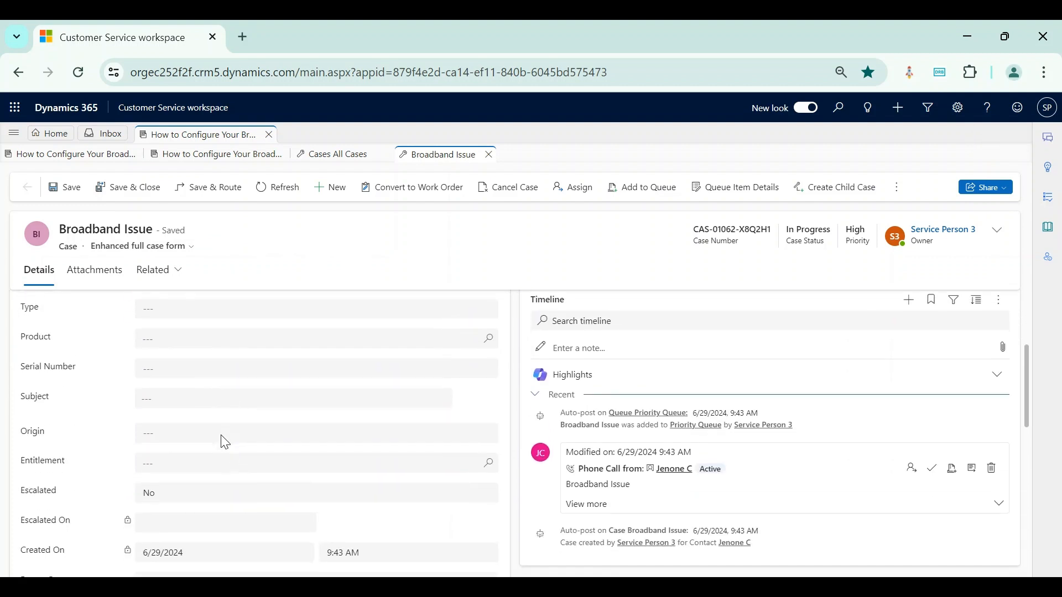
pyautogui.click(188, 398)
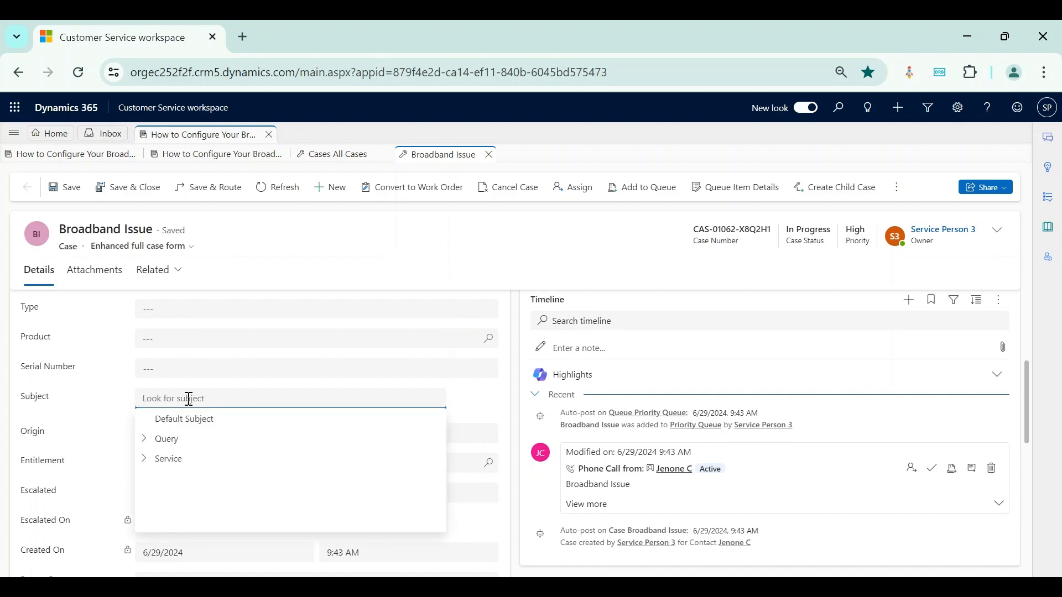
pyautogui.click(183, 447)
# - Enter "Steps:" followed by the numbers 1 to 5 on separate lines as the case description, and save the case
pyautogui.scroll(4, 695, 362)
pyautogui.click(586, 397)
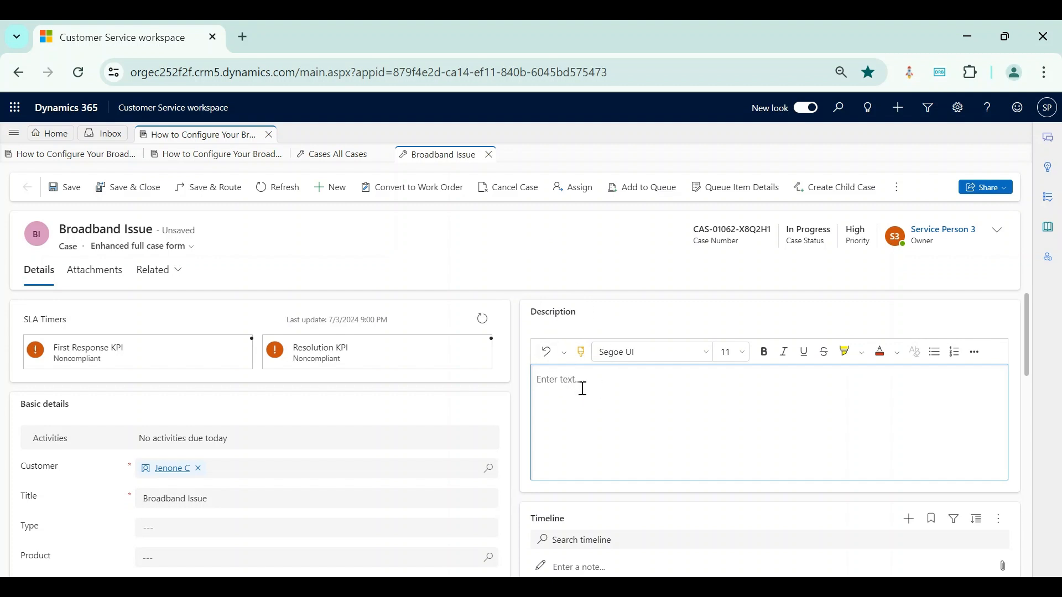
pyautogui.write('Steps')
pyautogui.write(': 1')
pyautogui.press('Return')
pyautogui.write('2')
pyautogui.press('Return')
pyautogui.write('3')
pyautogui.press('Return')
pyautogui.write('4 ')
pyautogui.write('5')
pyautogui.click(62, 188)
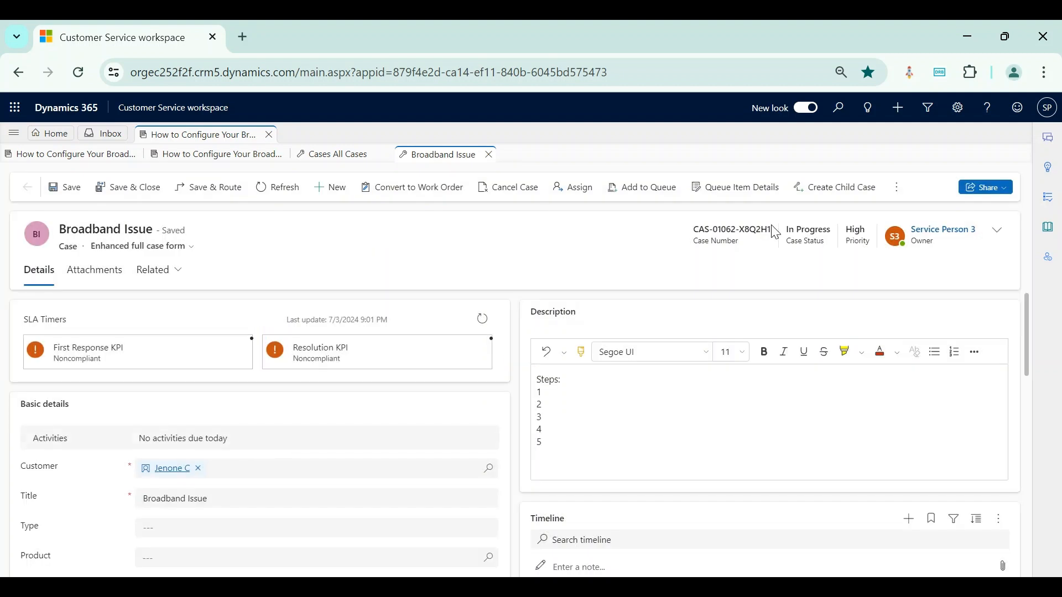
# - Convert the case to a knowledge article with "Open the new knowledge article" set to Yes, and check the content carried over
pyautogui.click(896, 190)
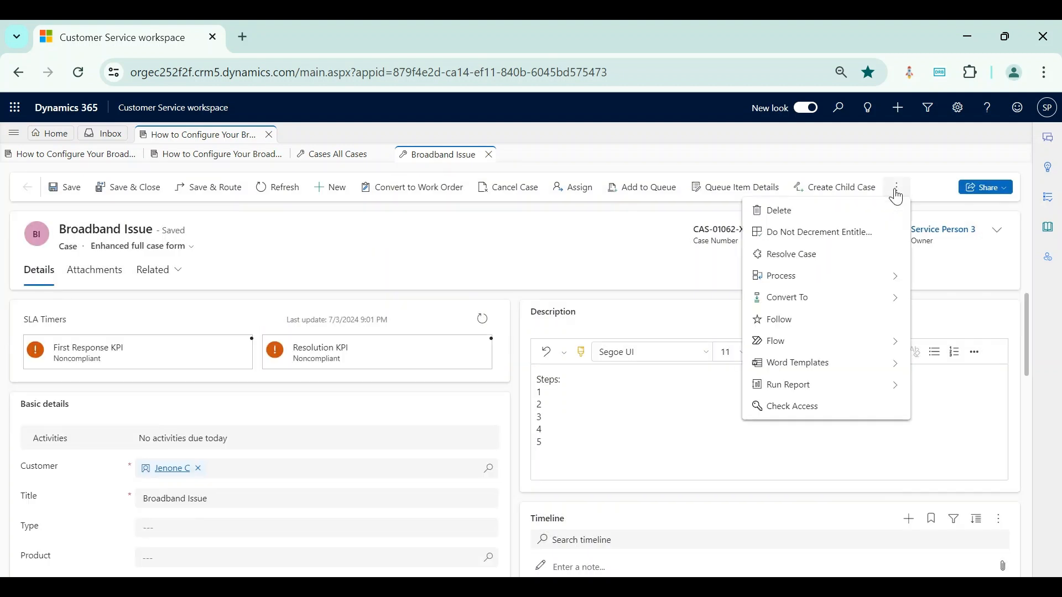
pyautogui.click(873, 306)
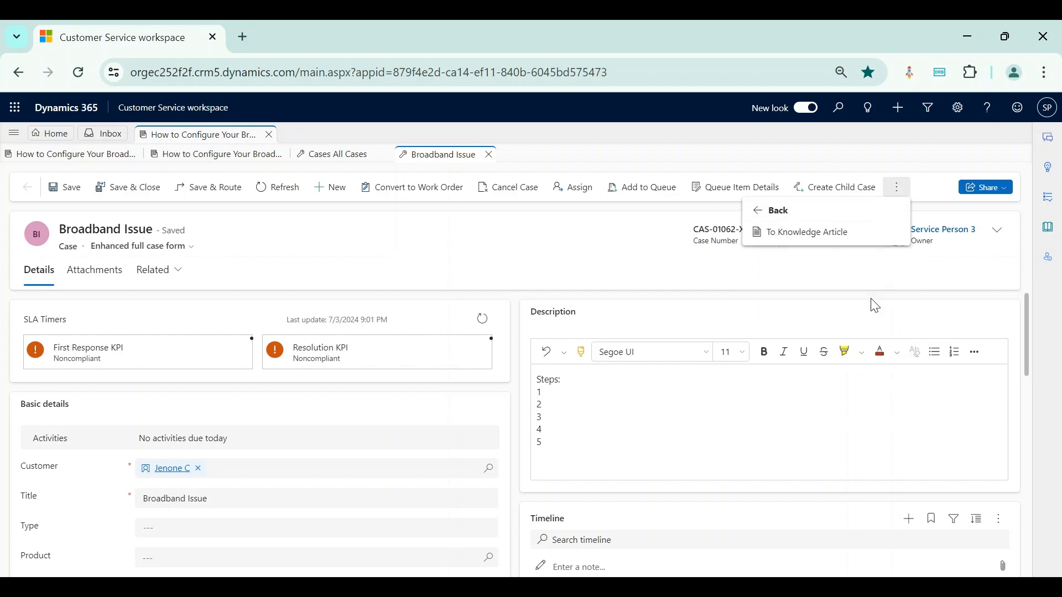
pyautogui.click(796, 232)
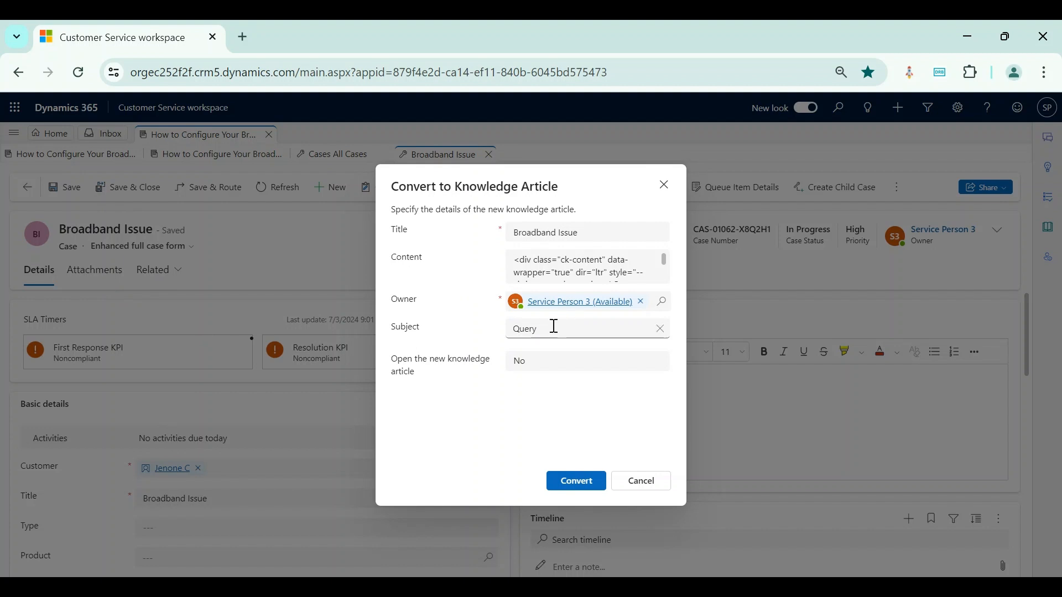
pyautogui.click(546, 365)
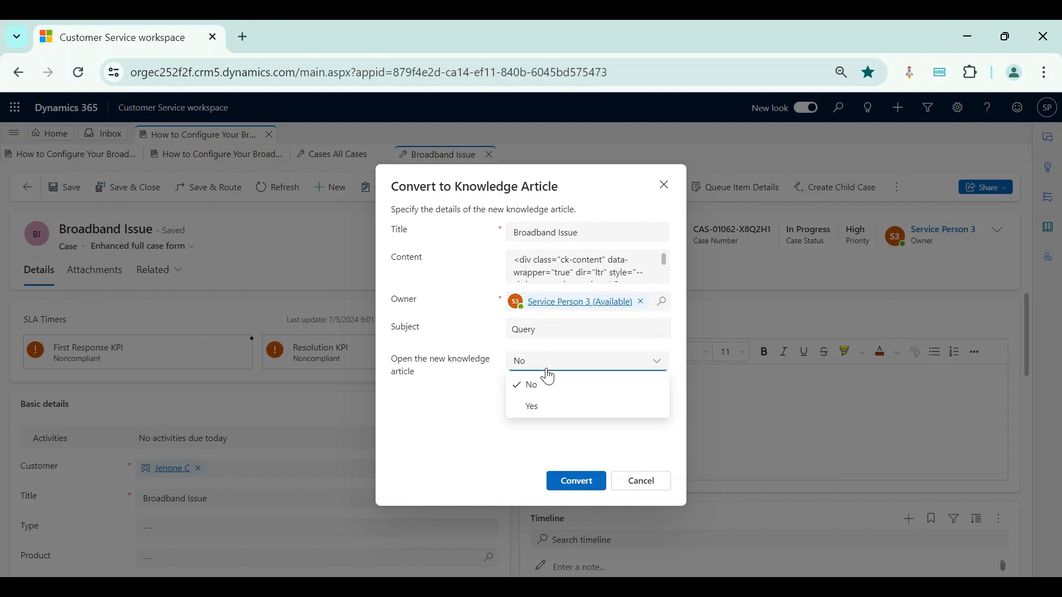
pyautogui.click(548, 407)
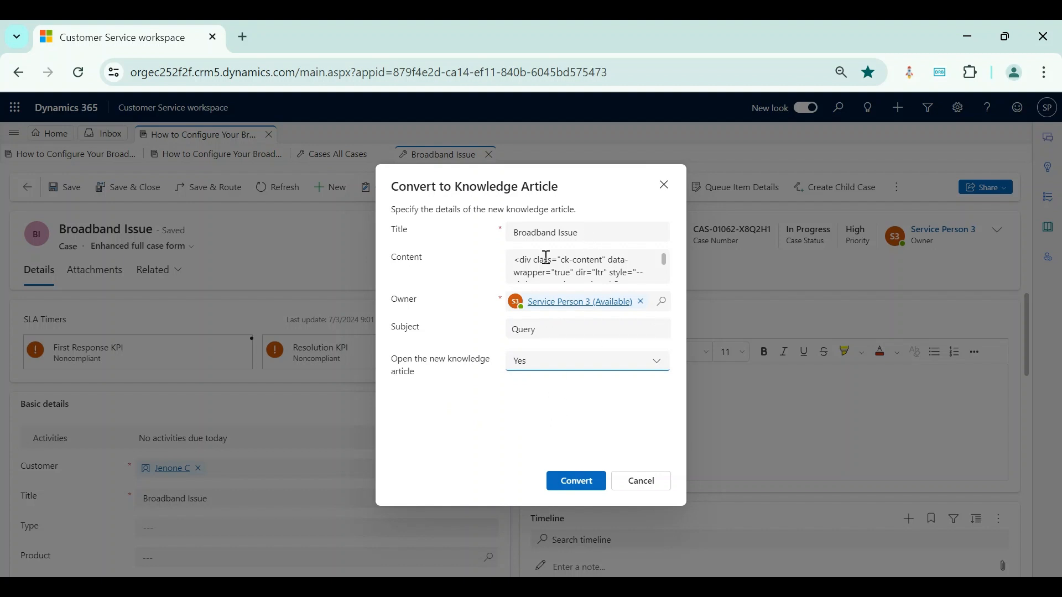
pyautogui.click(577, 482)
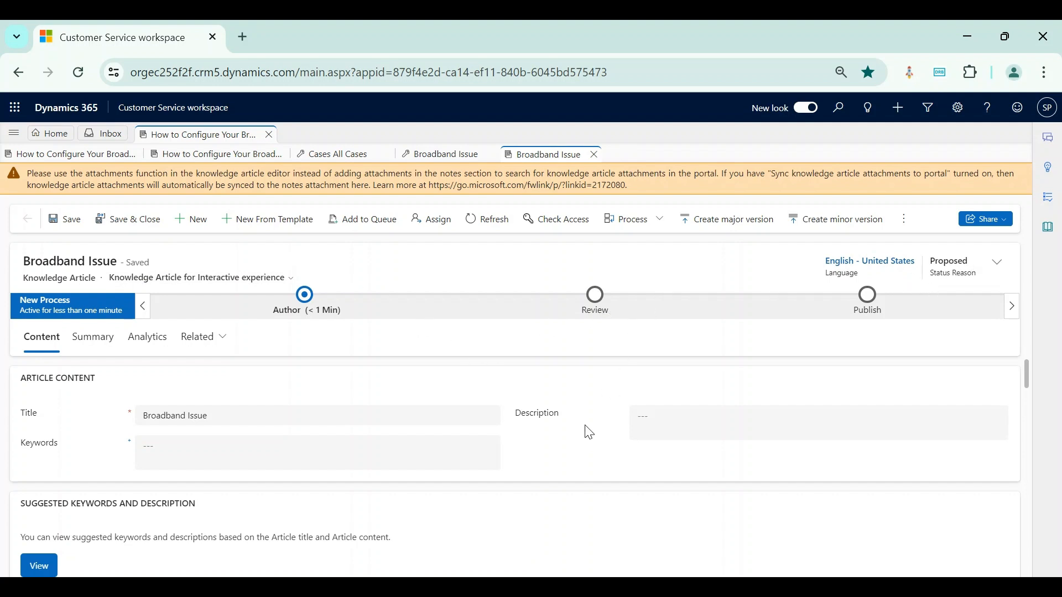
pyautogui.scroll(-5, 409, 447)
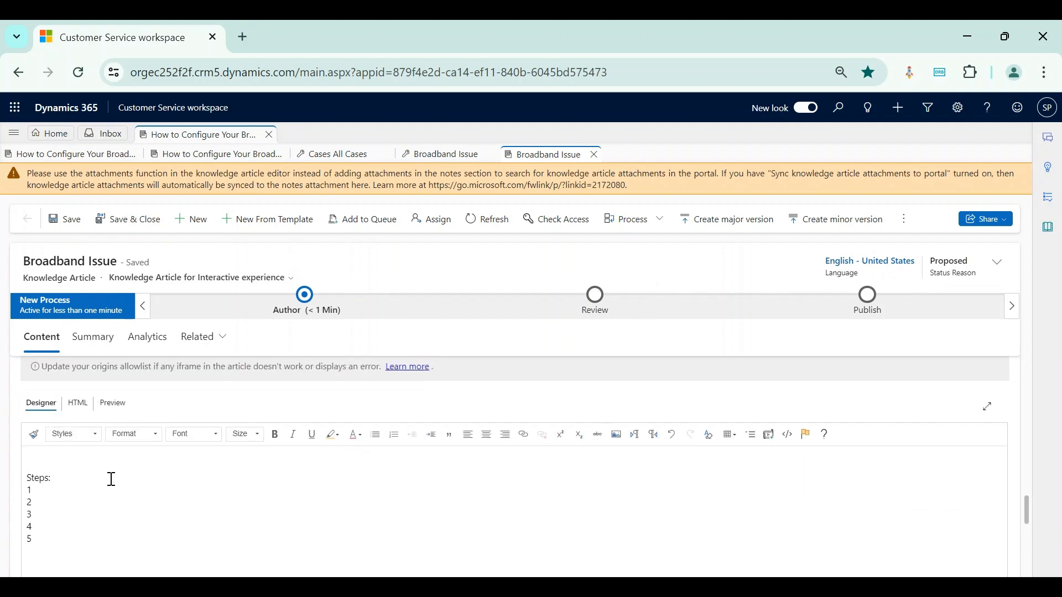
pyautogui.scroll(-2, 108, 478)
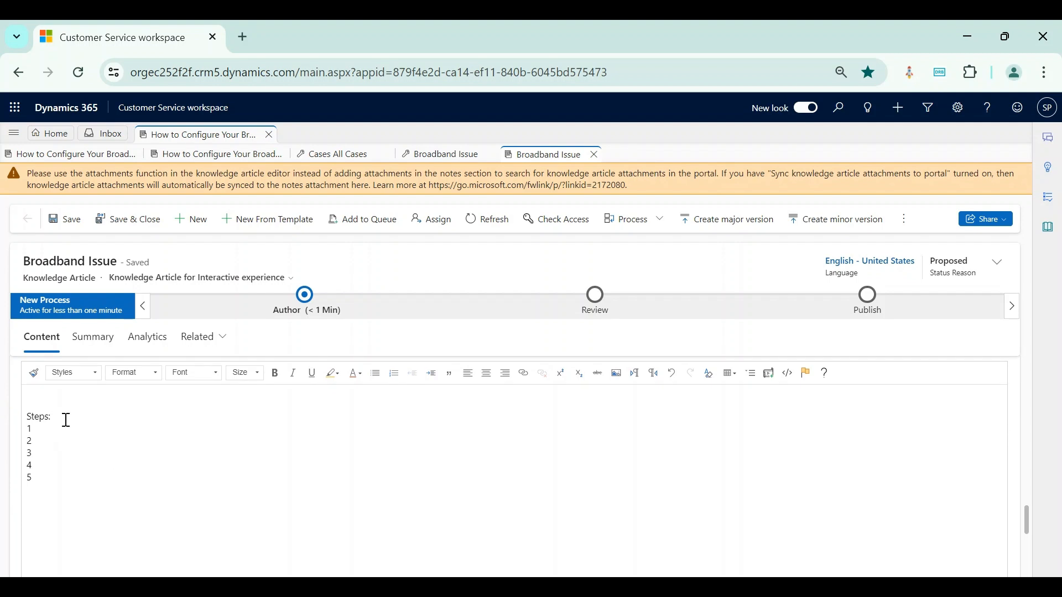
# - Switch to the Customer Service admin center and open the article templates list from the Knowledge settings
pyautogui.scroll(-1, 66, 421)
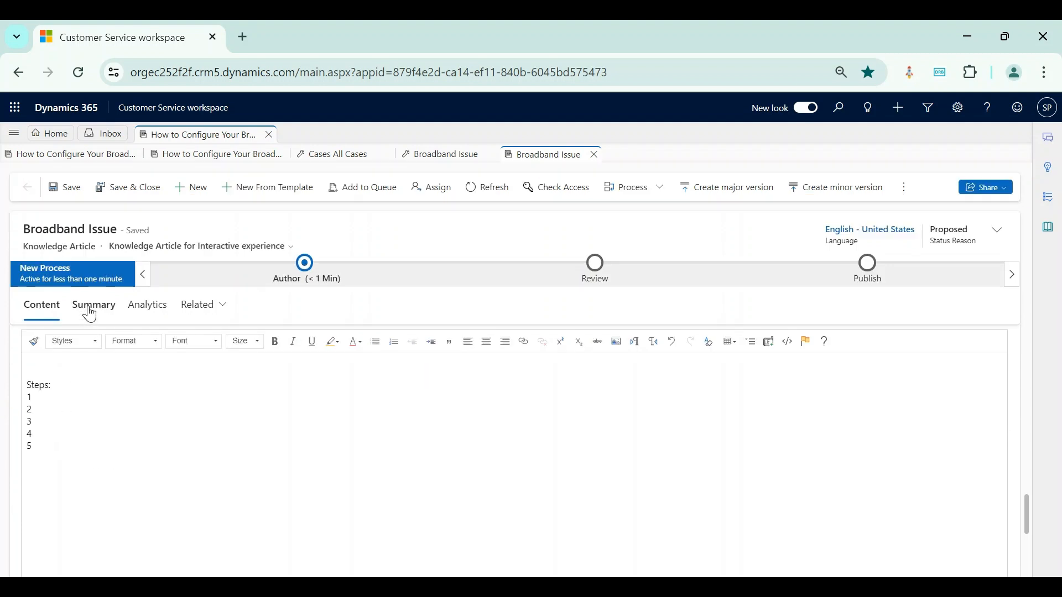
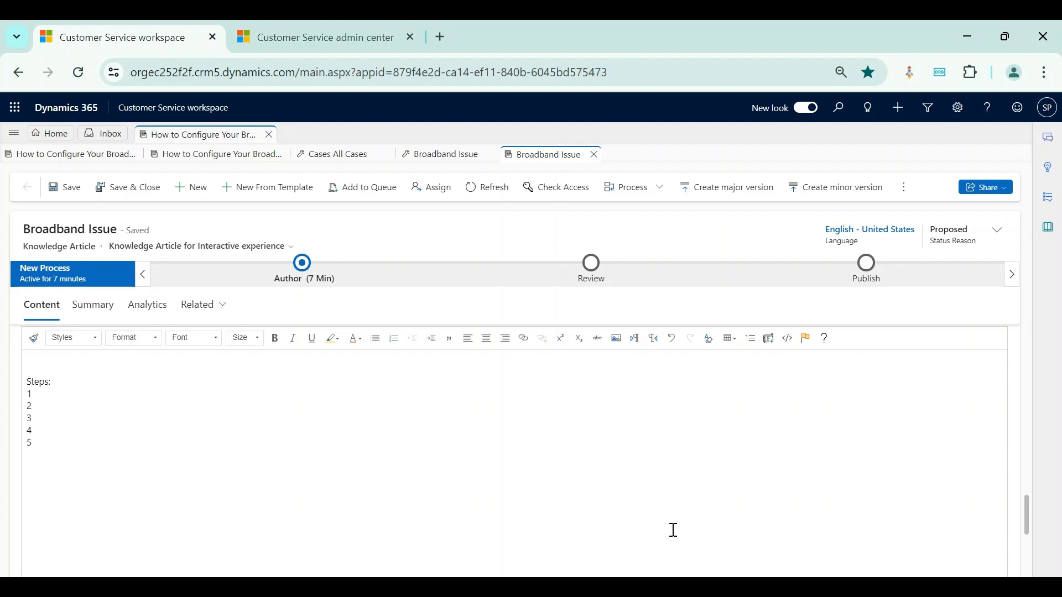
pyautogui.click(311, 34)
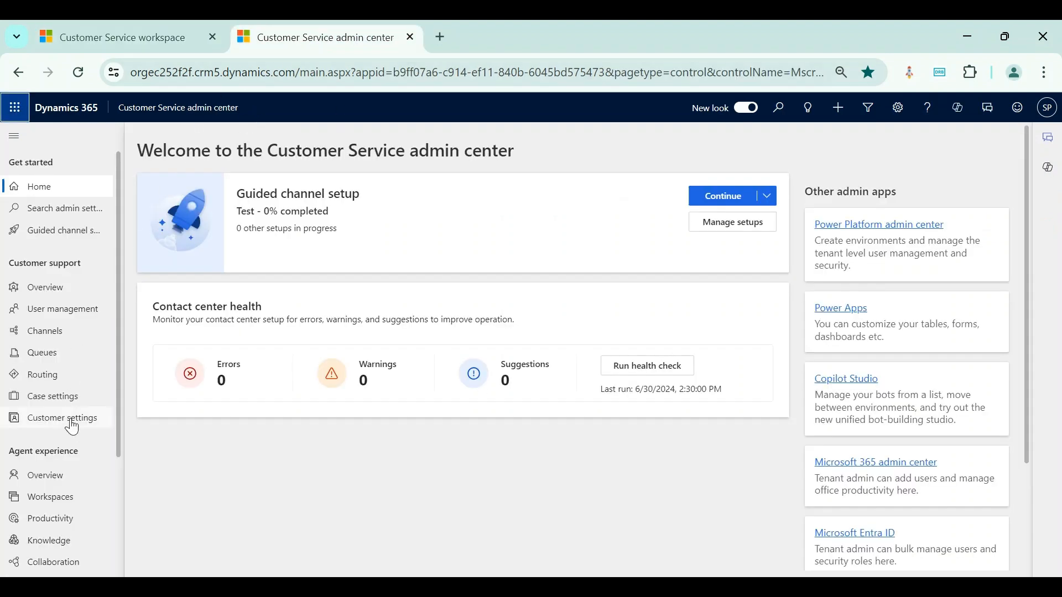
pyautogui.scroll(-2, 72, 423)
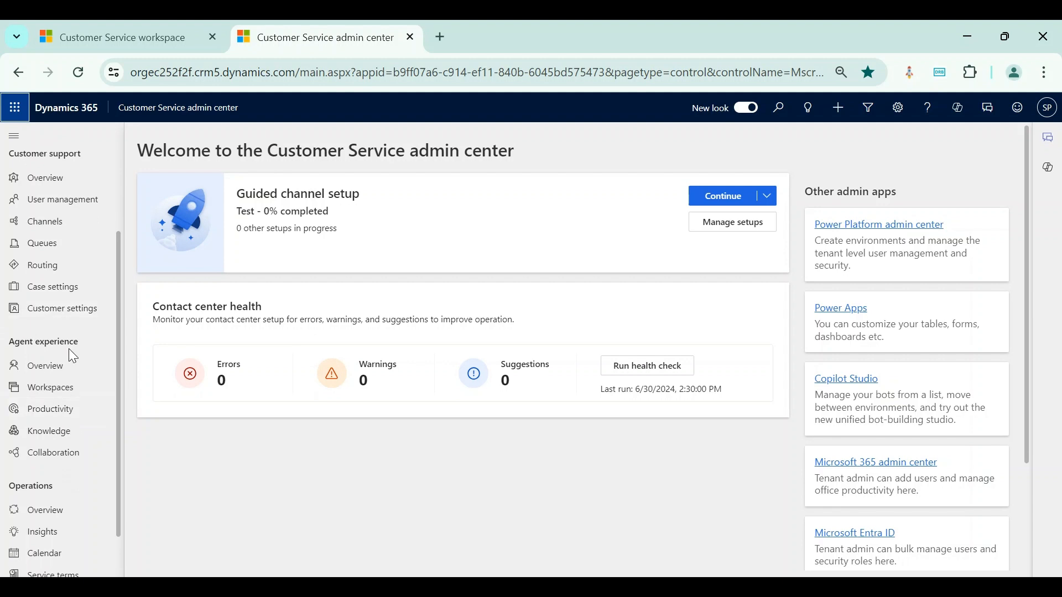
pyautogui.click(59, 435)
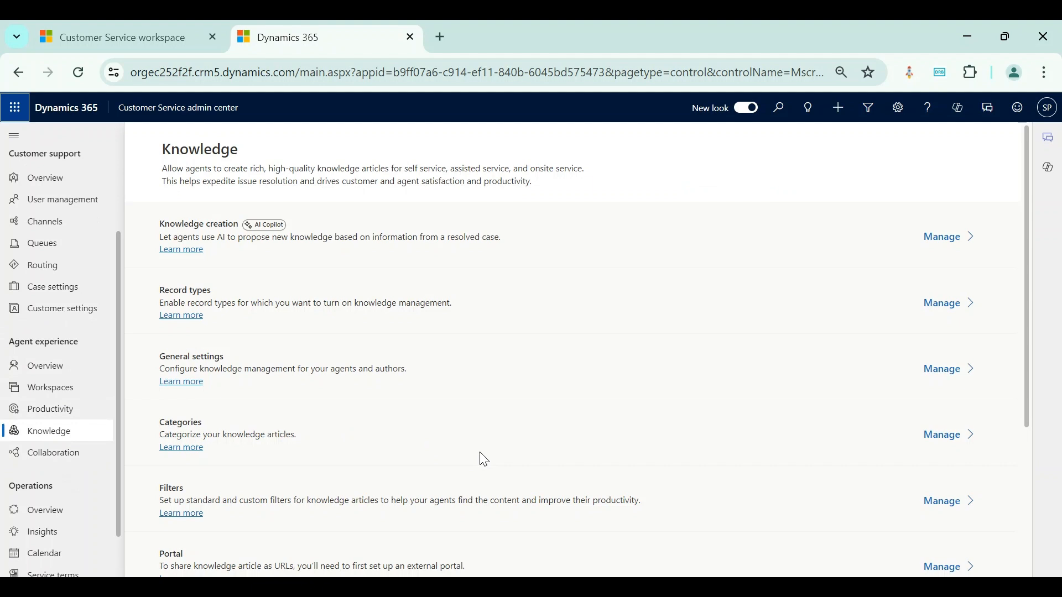
pyautogui.scroll(-3, 481, 447)
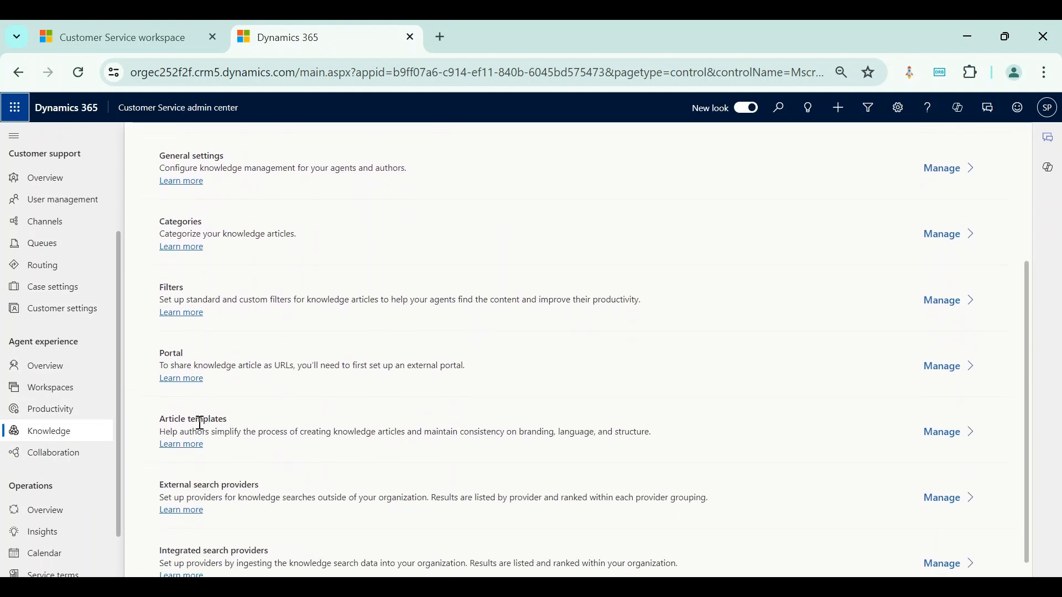
pyautogui.click(947, 432)
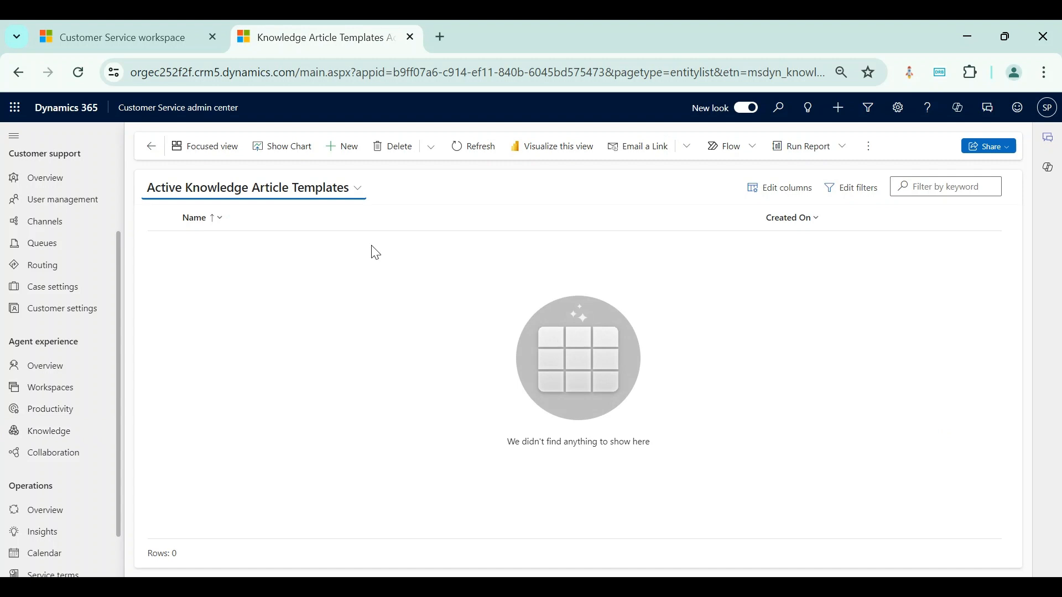
# - Start a new knowledge article template with English - India as its language
pyautogui.click(344, 146)
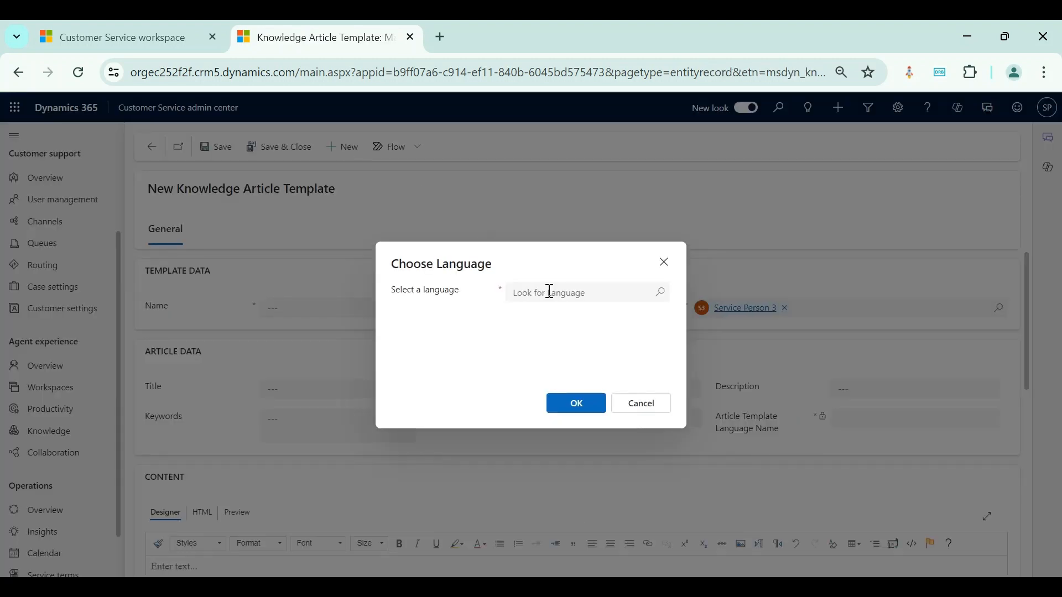
pyautogui.click(549, 291)
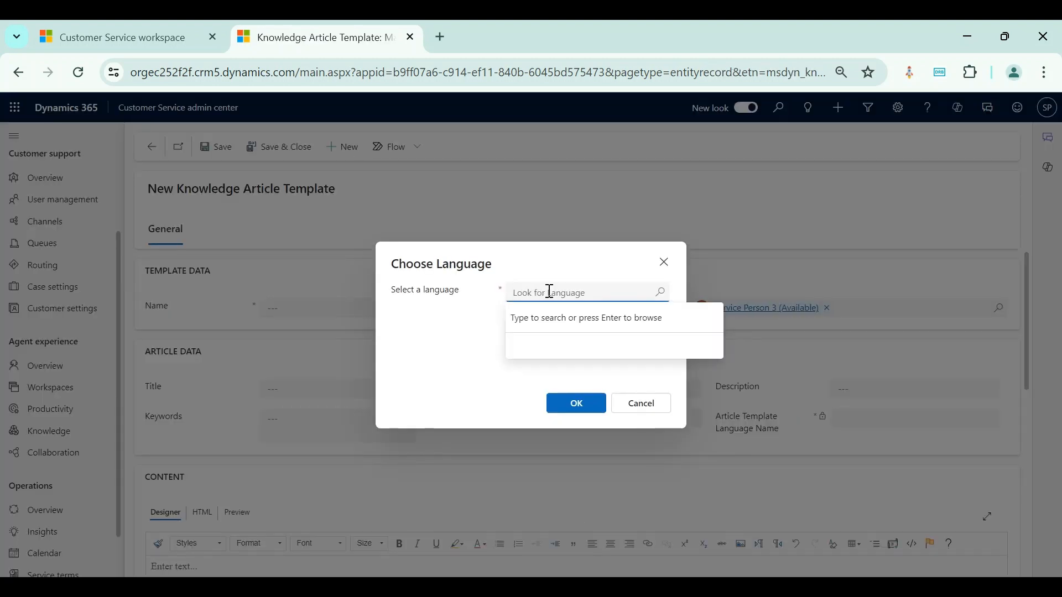
pyautogui.write('english')
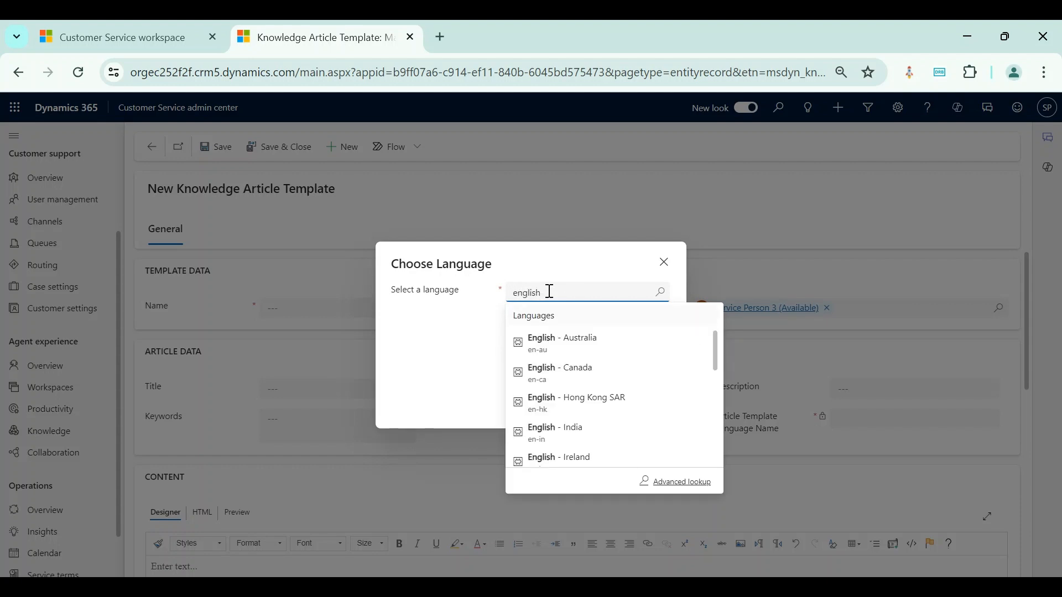
pyautogui.click(601, 438)
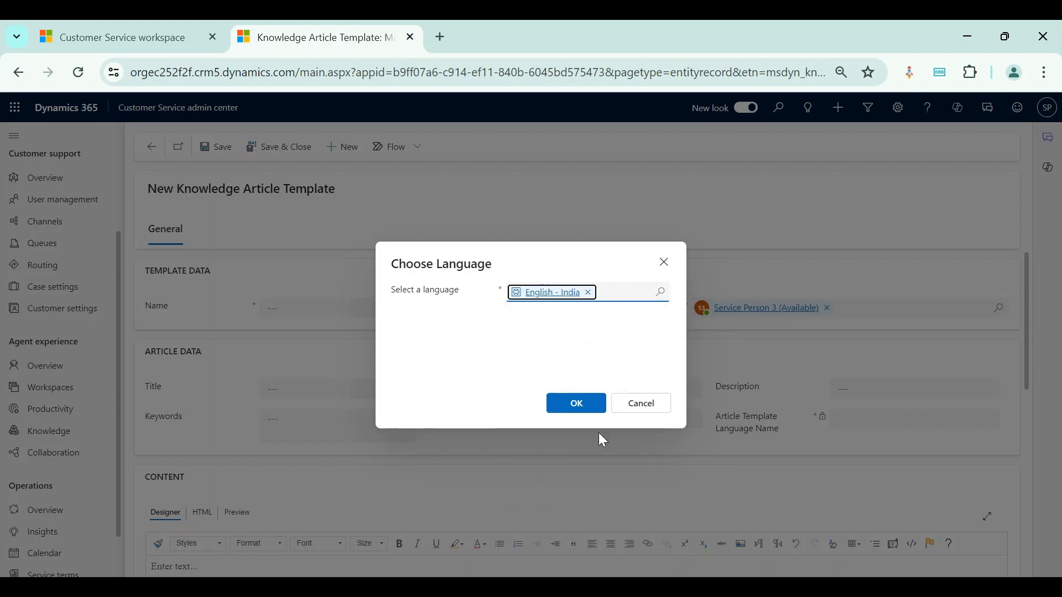
pyautogui.click(590, 408)
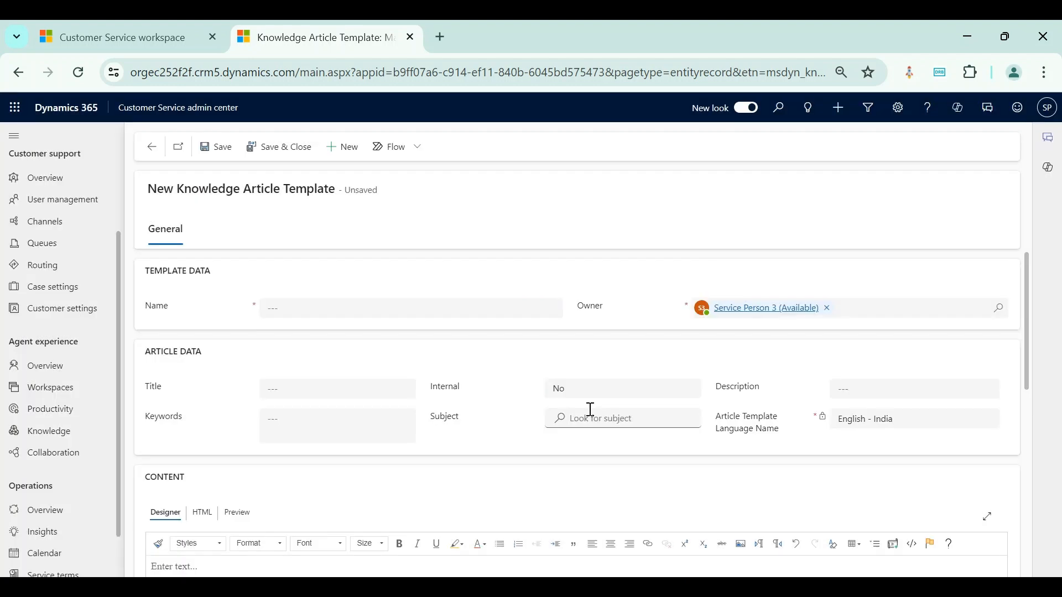
# - Name the template "Knowledge article template for Broadband issues"
pyautogui.click(388, 311)
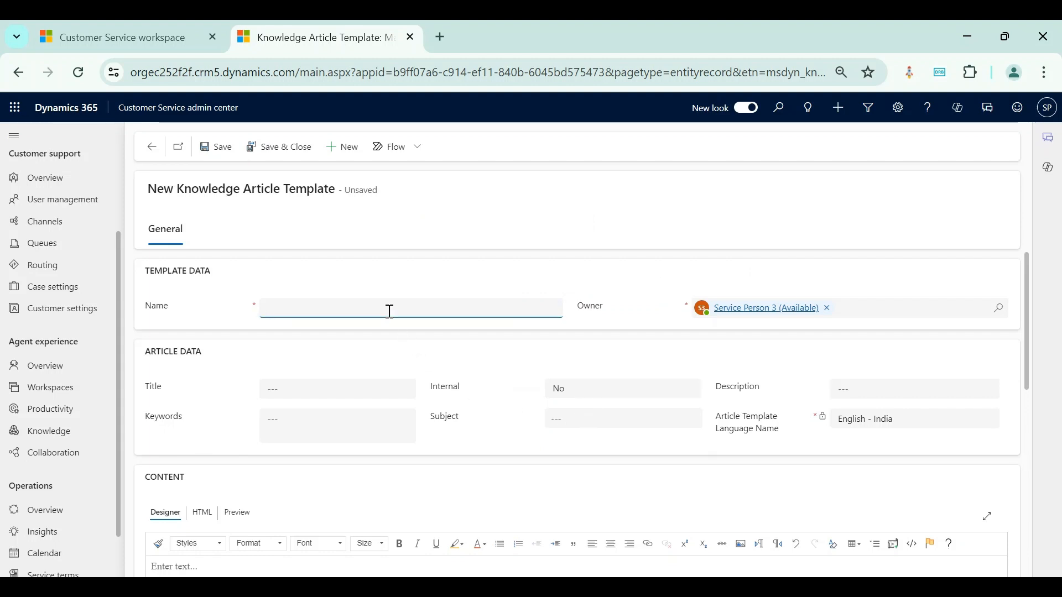
pyautogui.write('Knowledge articl')
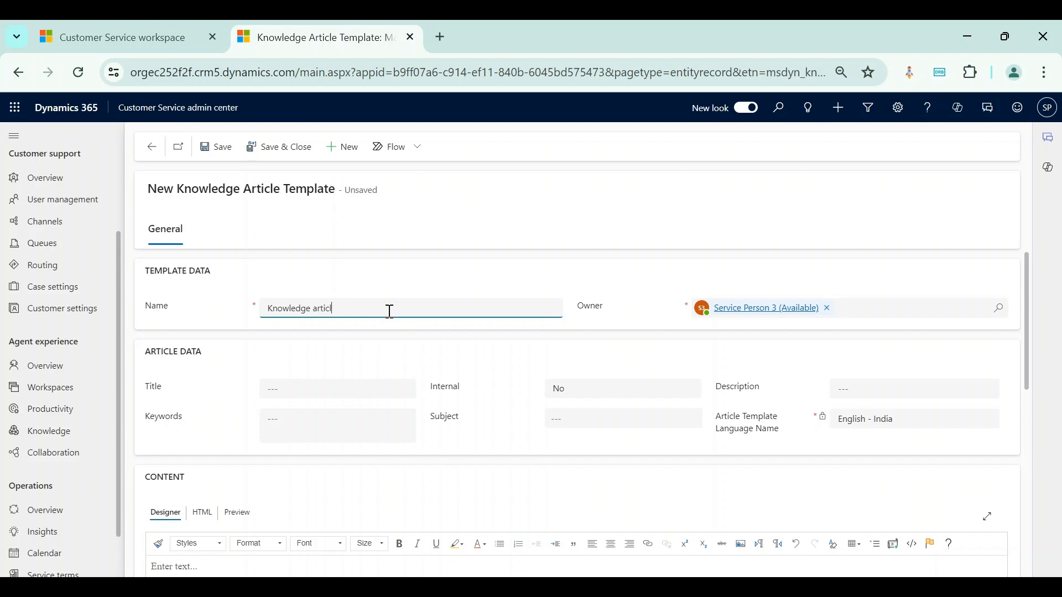
pyautogui.write('e template for Broadband issues')
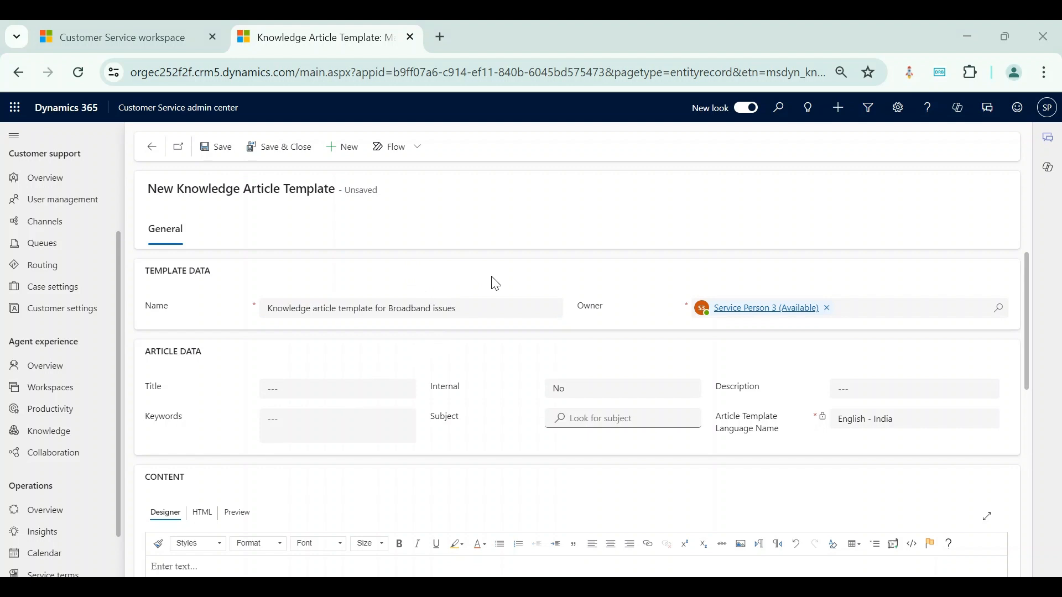
# - Set the template's article title to "[Enter Title Here]" and its description to "[Provide a brief summary of the issue or topic]"
pyautogui.click(288, 386)
pyautogui.write('[Enter Title Here]')
pyautogui.click(866, 393)
pyautogui.hotkey('ctrl', 'v')
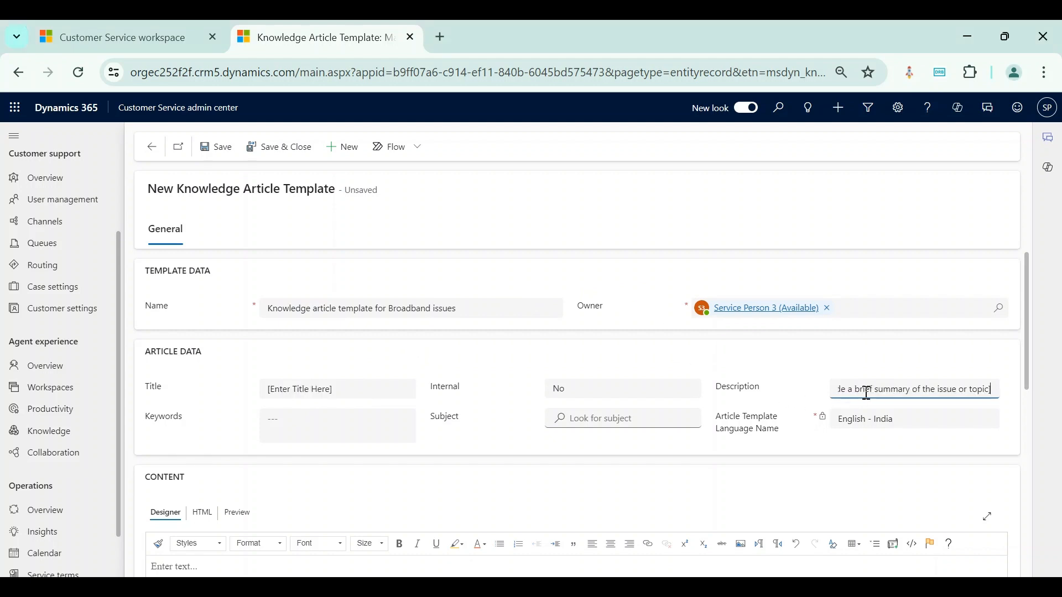
pyautogui.click(768, 366)
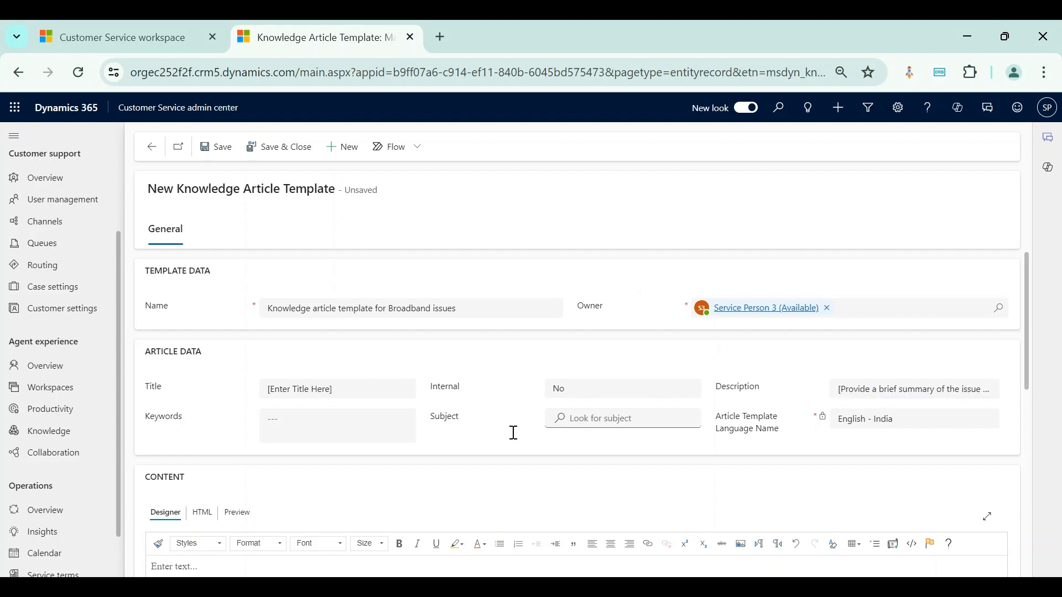
# - Leave the template's keywords empty and set its subject to Query
pyautogui.click(305, 427)
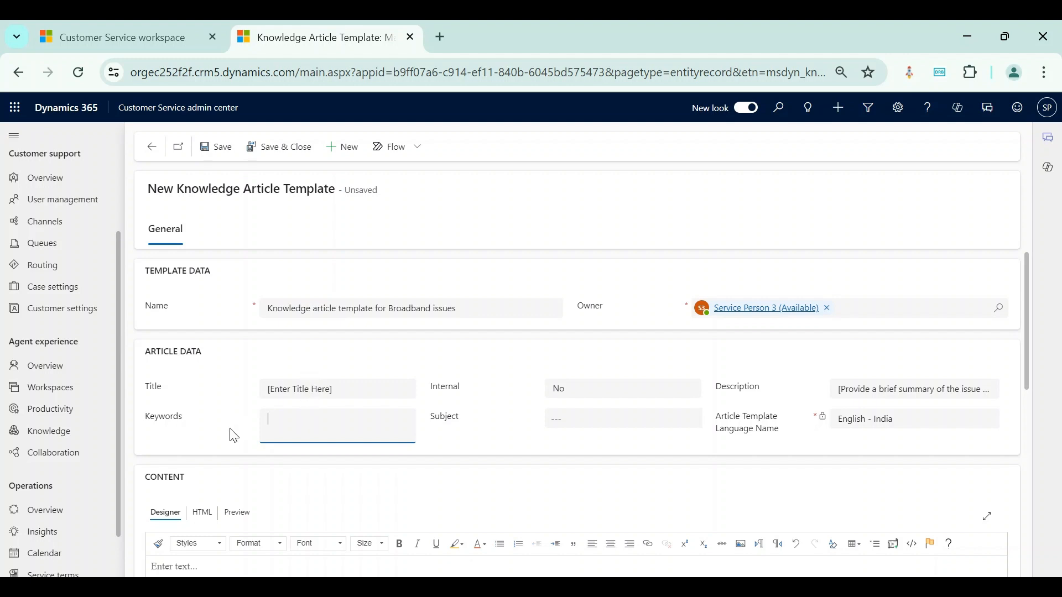
pyautogui.click(440, 442)
pyautogui.click(560, 415)
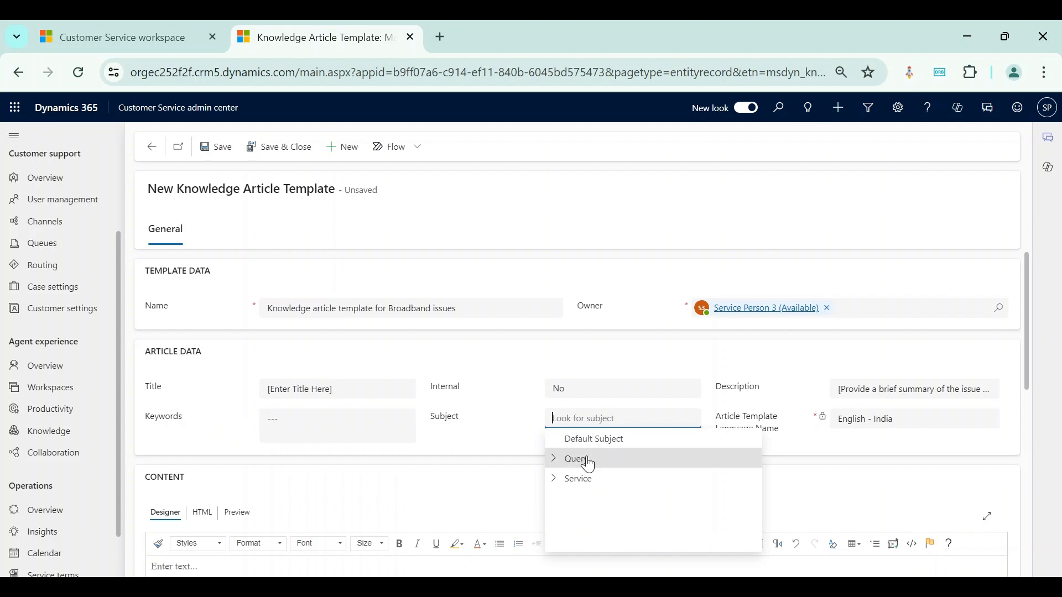
pyautogui.click(587, 460)
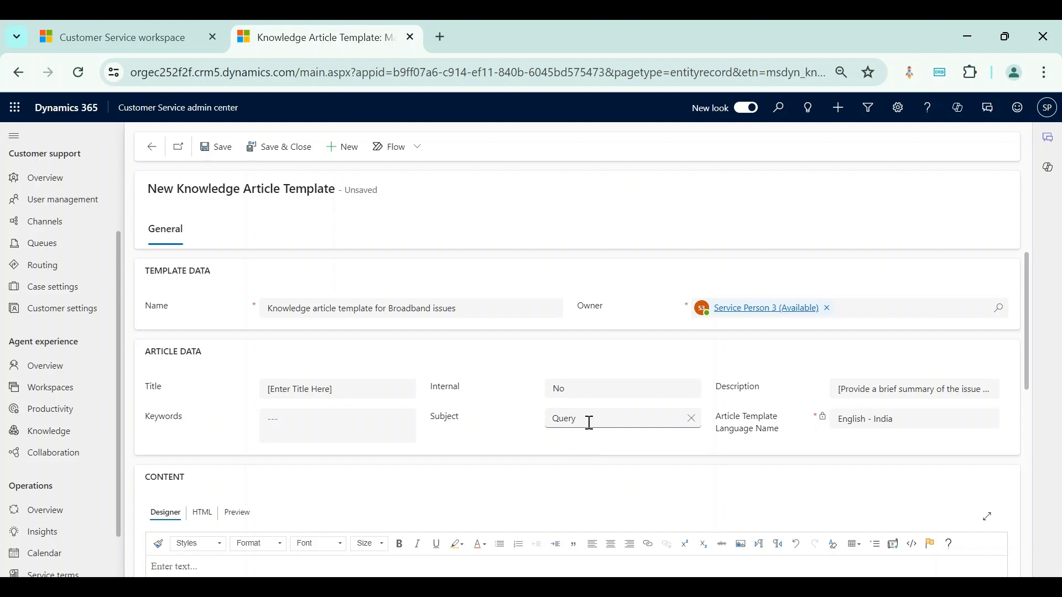
# - Fill the template content with a "Resolution Steps:" heading and four numbered placeholders, "[Step 1 Title]:" to "[Step 4 Title]:", each with a description bullet
pyautogui.scroll(-3, 583, 443)
pyautogui.scroll(-1, 584, 439)
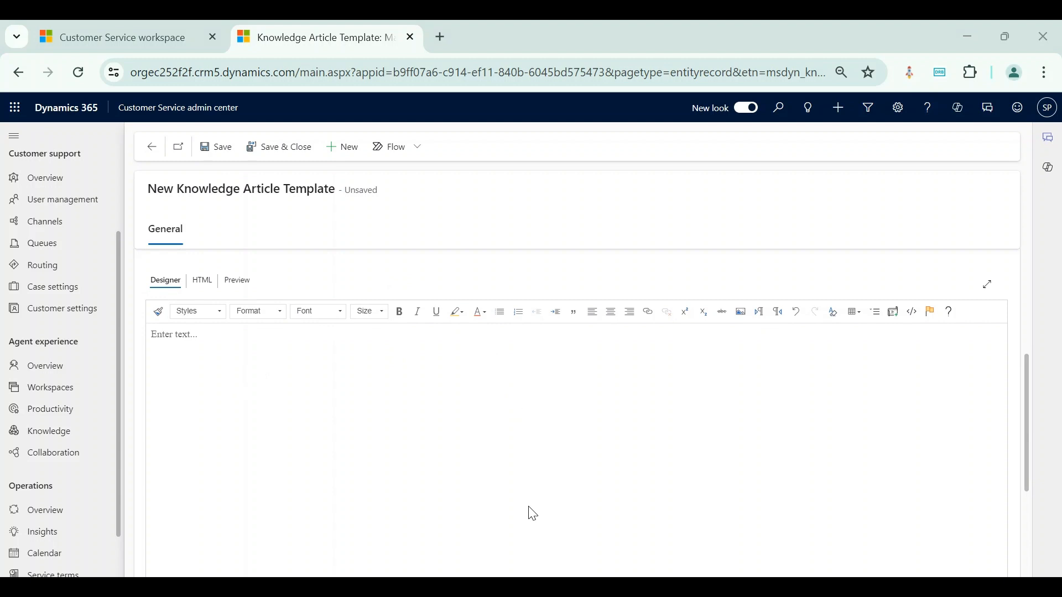
pyautogui.click(222, 383)
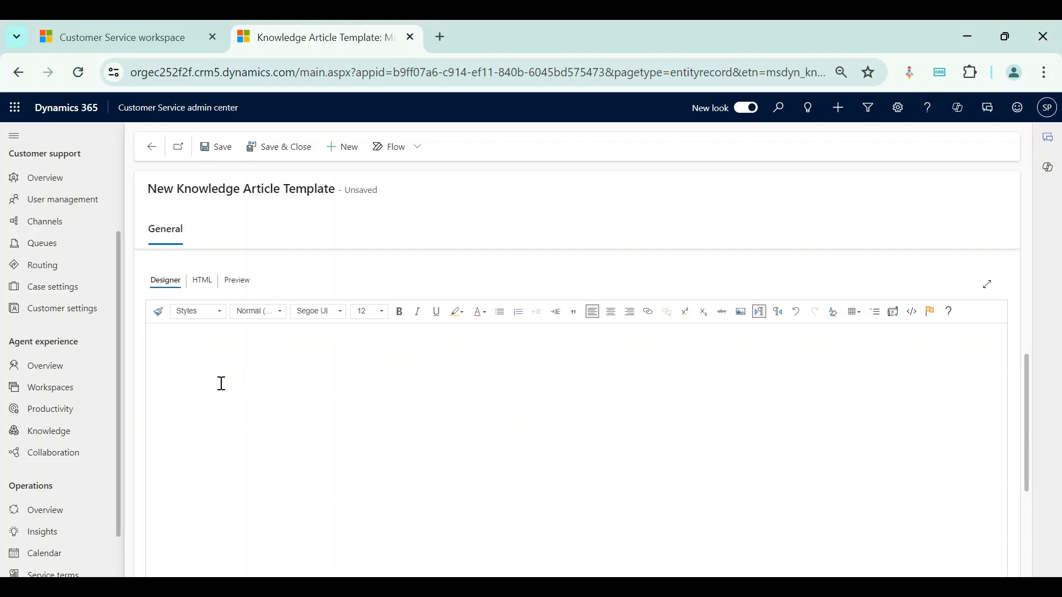
pyautogui.write('Resolution Steps: [Step 1 Title]: [Step 1 Description] [Step 2 Title]: [Step 2 Description] [Step 3 Title]: [Step 3 Description] [Step 4 Title]: [Step 4 Description]')
pyautogui.press('BackSpace')
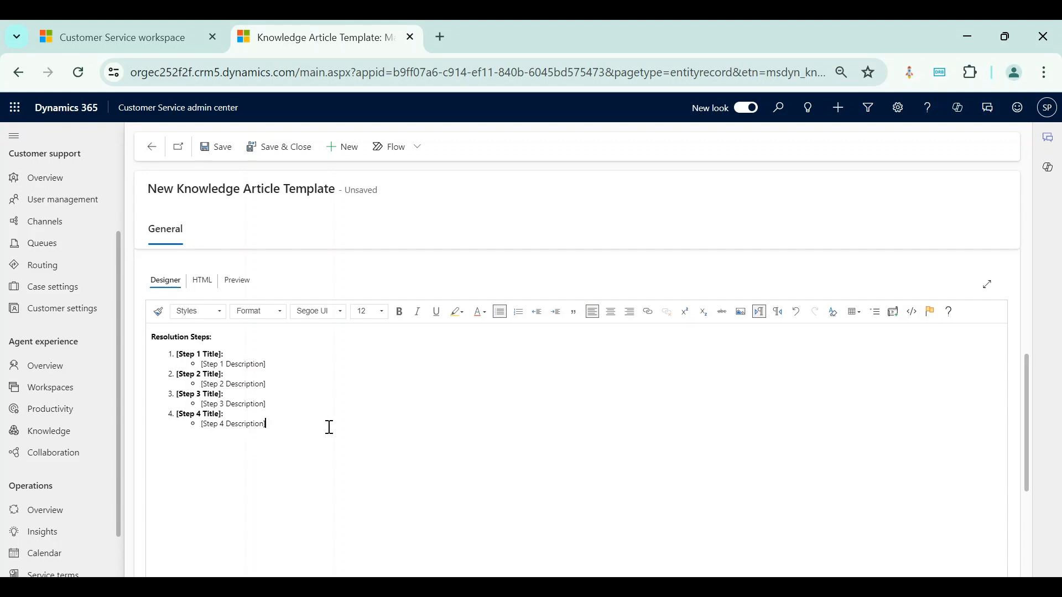
# - Review the completed template from its name to its content and save it
pyautogui.scroll(-2, 356, 462)
pyautogui.scroll(5, 357, 462)
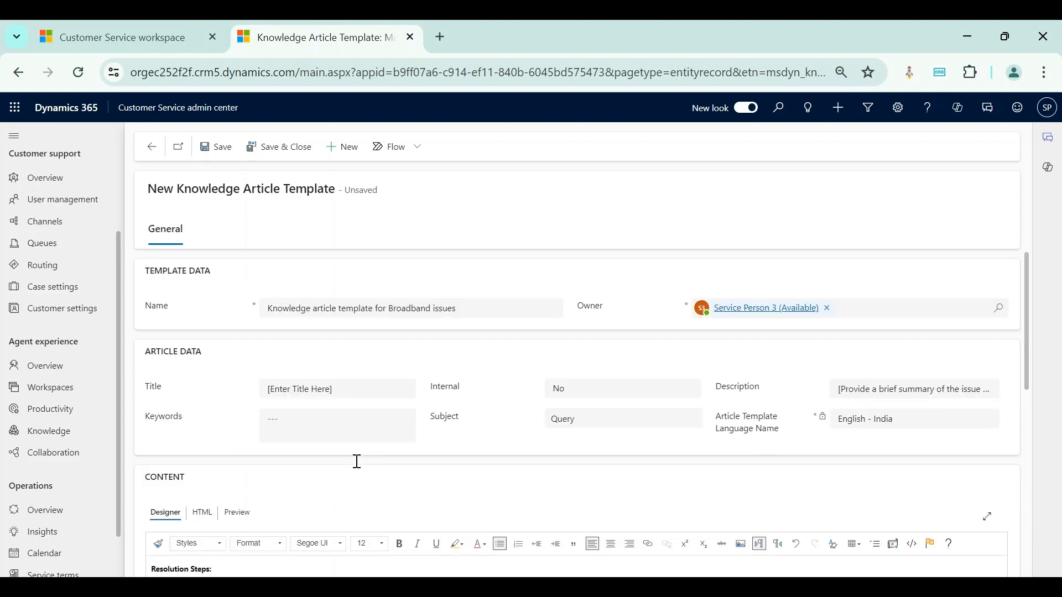
pyautogui.scroll(-3, 450, 369)
pyautogui.scroll(3, 450, 367)
pyautogui.click(206, 153)
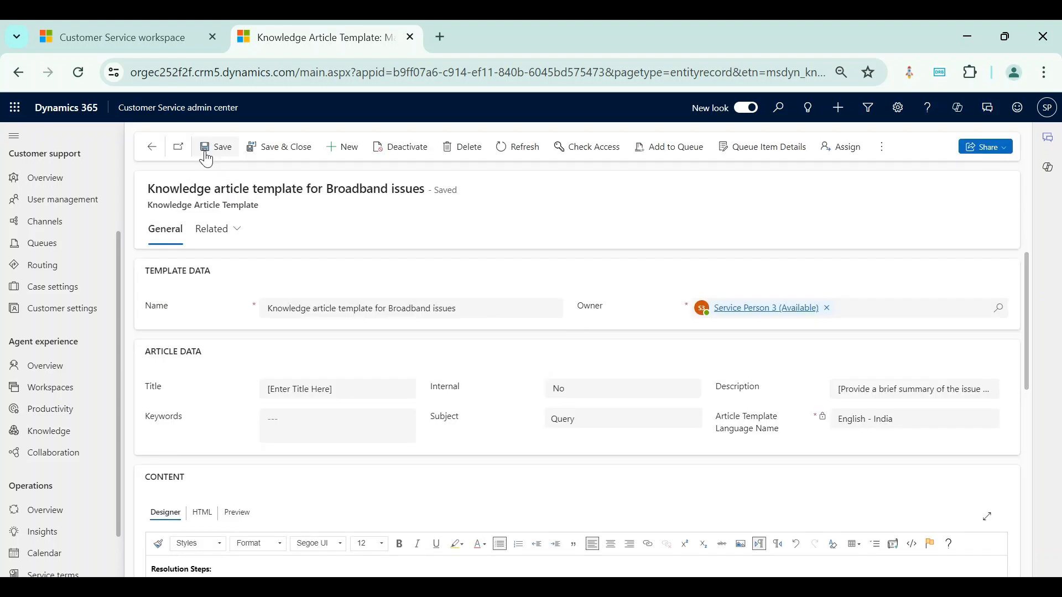
# - In Customer Service workspace, create a knowledge article from the "Knowledge article template for Broadband issues" template, starting at the Archived Articles list
pyautogui.click(139, 27)
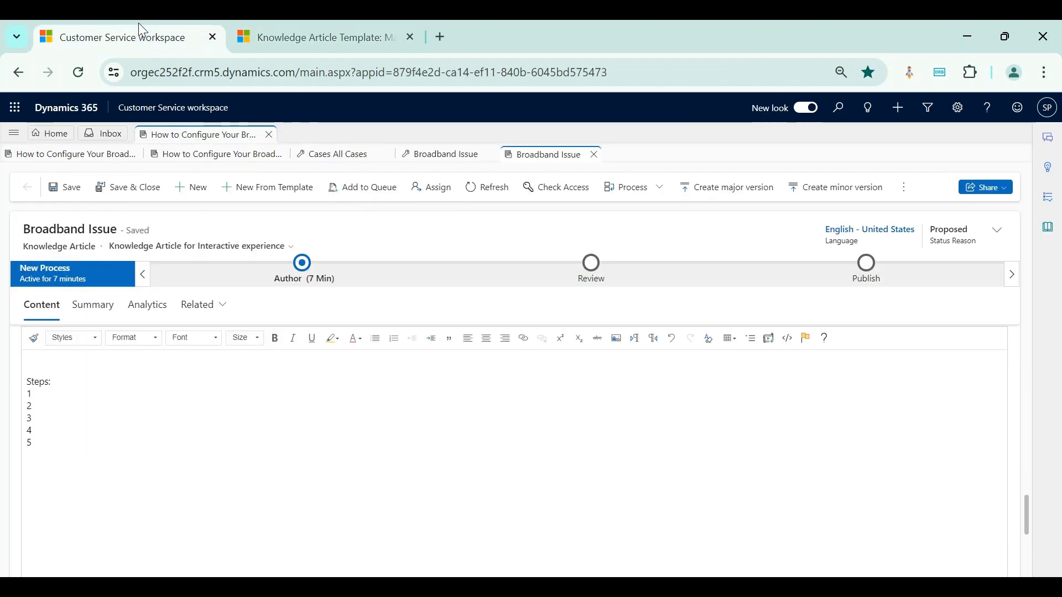
pyautogui.click(60, 134)
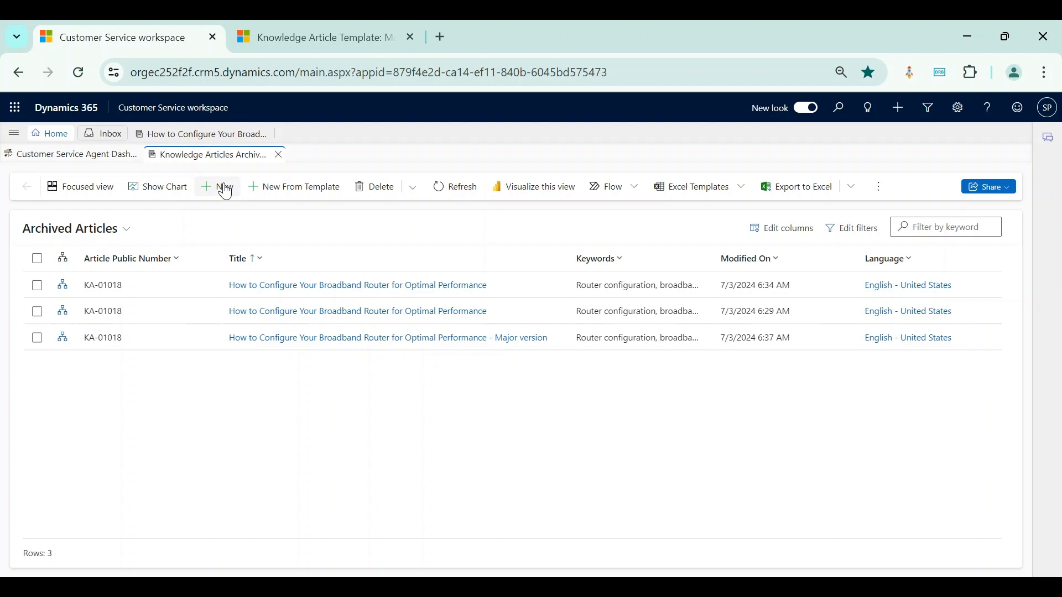
pyautogui.click(314, 193)
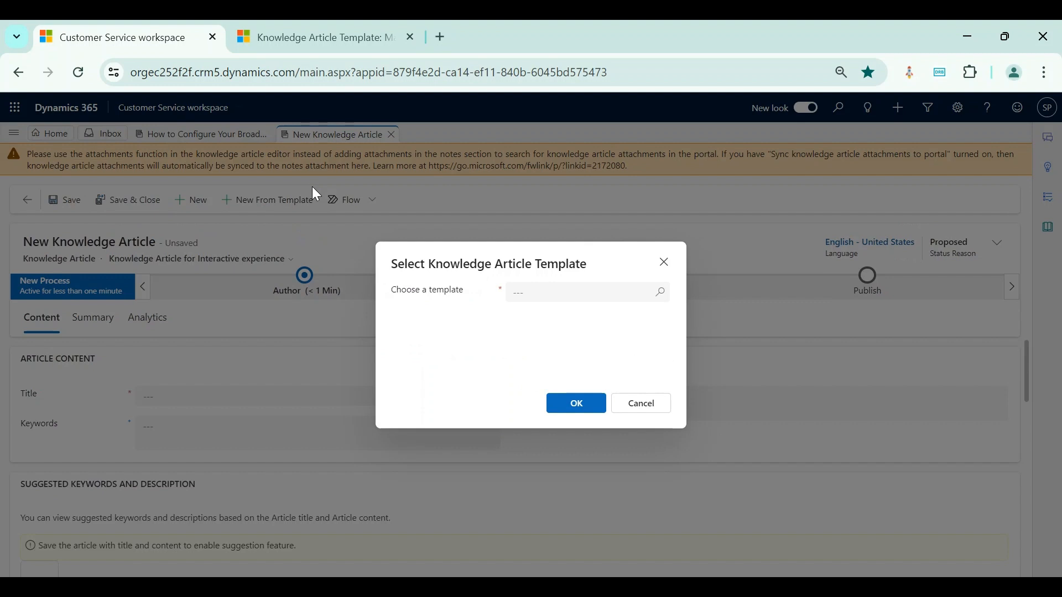
pyautogui.click(547, 298)
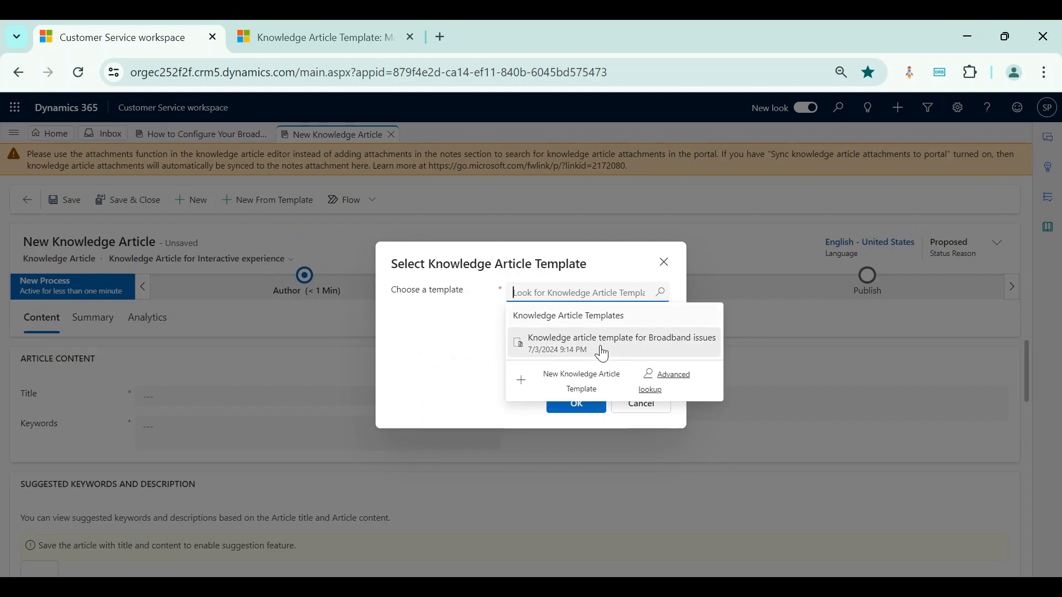
pyautogui.click(601, 345)
pyautogui.click(575, 403)
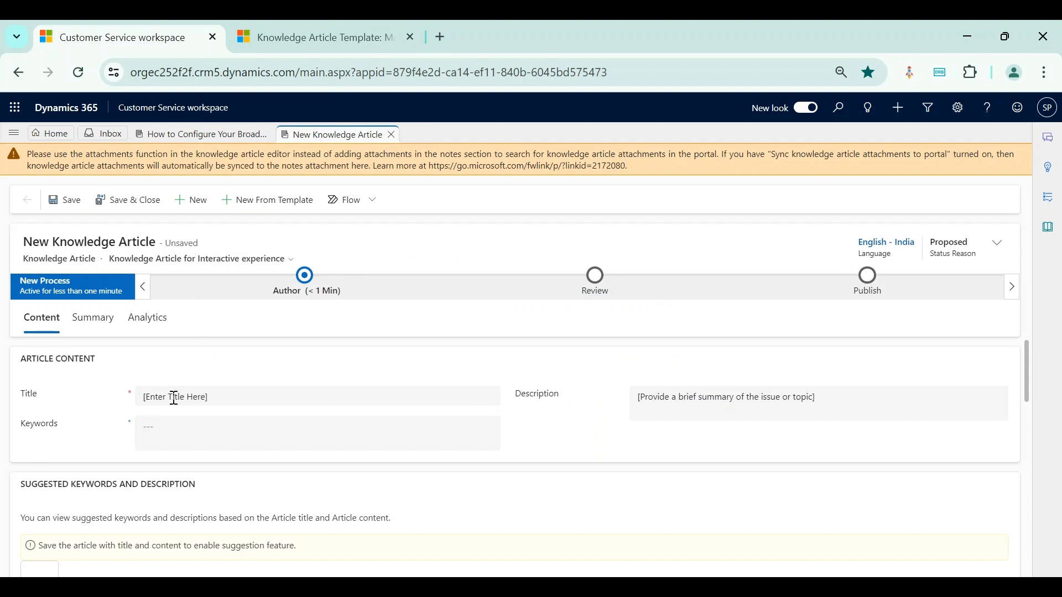
# - Compare the new article's title, description, resolution steps and publish subject with the values in the template
pyautogui.click(310, 27)
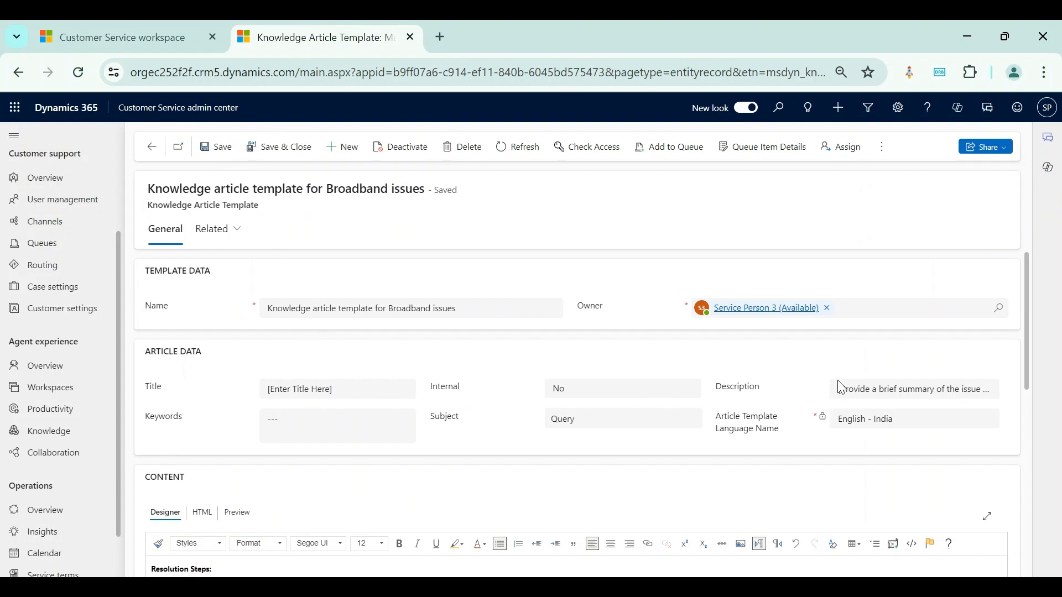
pyautogui.click(162, 22)
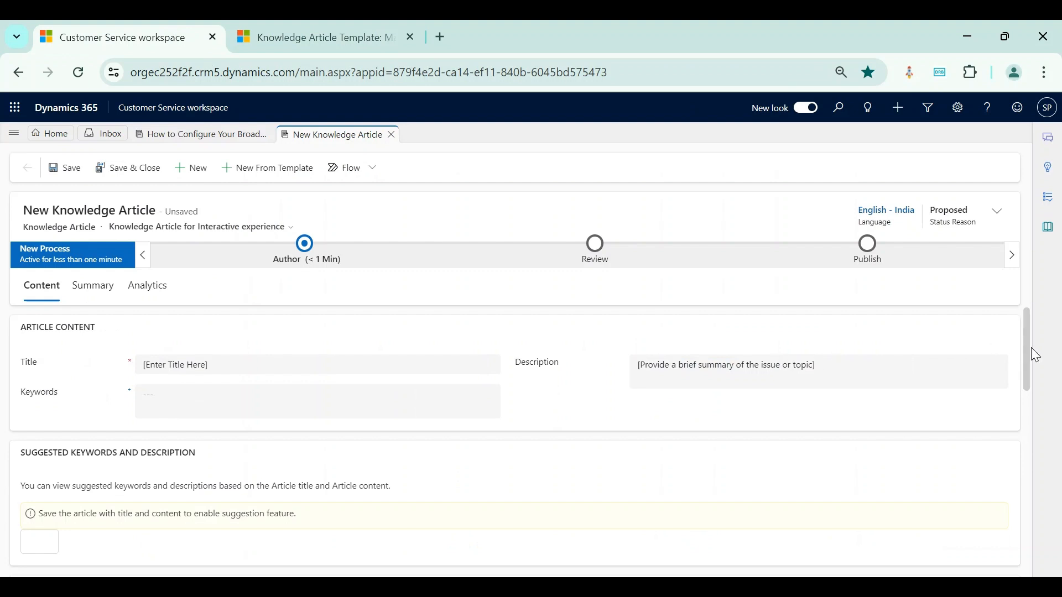
pyautogui.moveTo(1030, 350); pyautogui.dragTo(1018, 456)
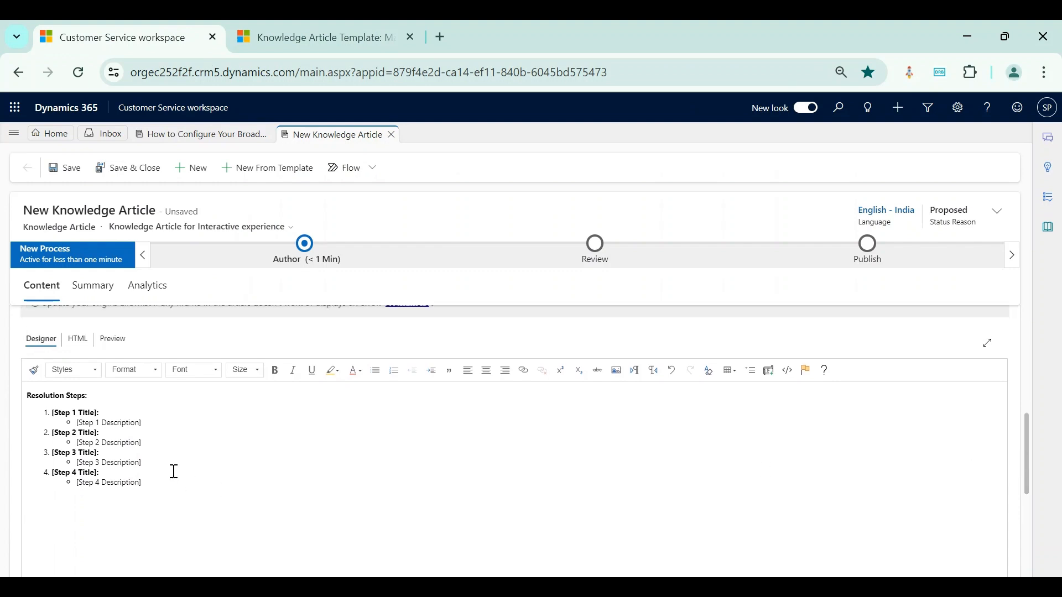
pyautogui.click(105, 289)
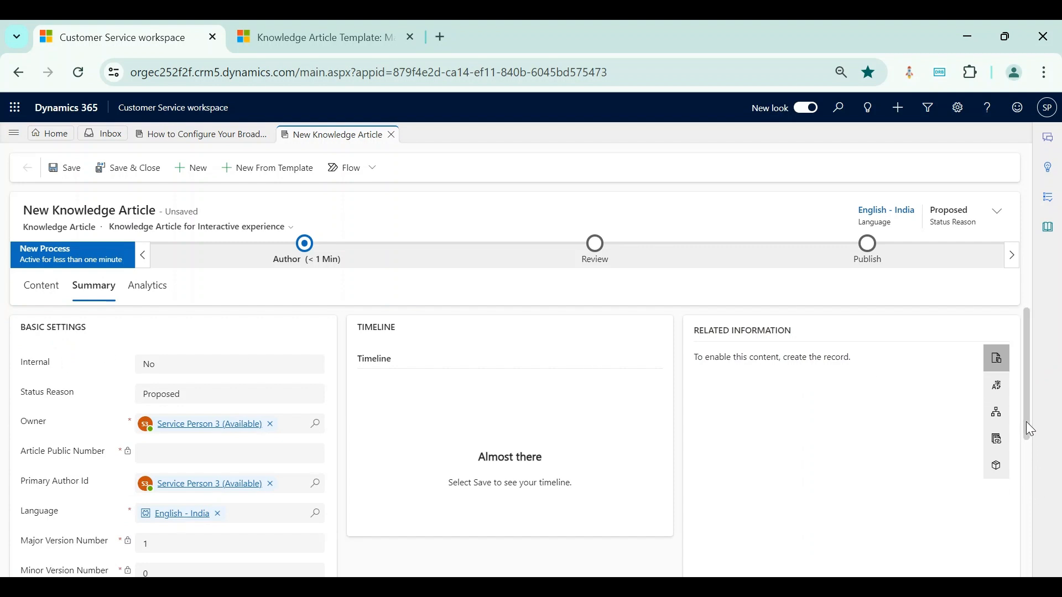
pyautogui.scroll(-3, 1031, 490)
pyautogui.scroll(-3, 1032, 491)
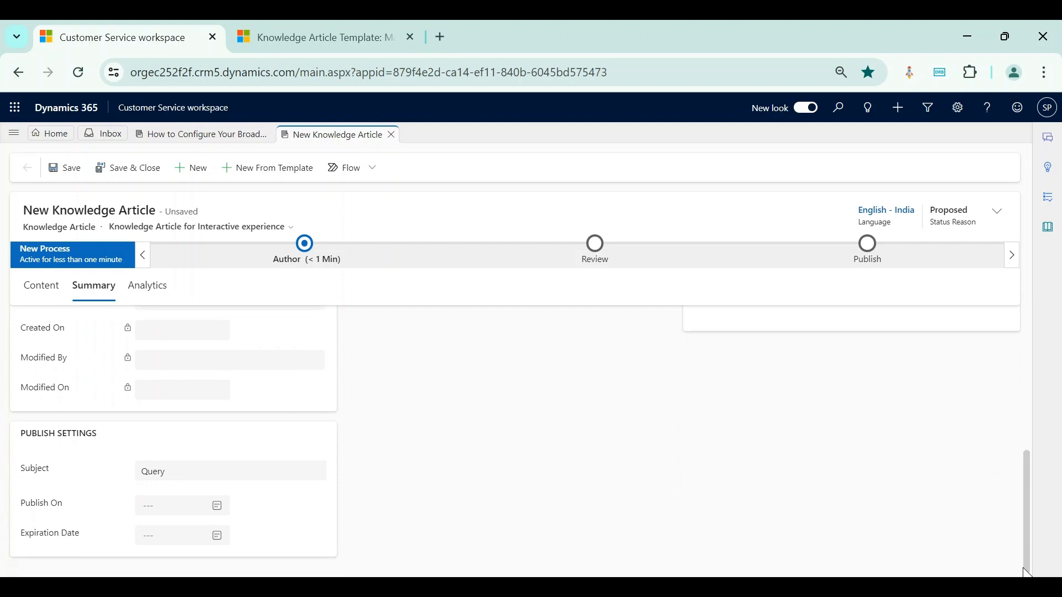
pyautogui.click(168, 475)
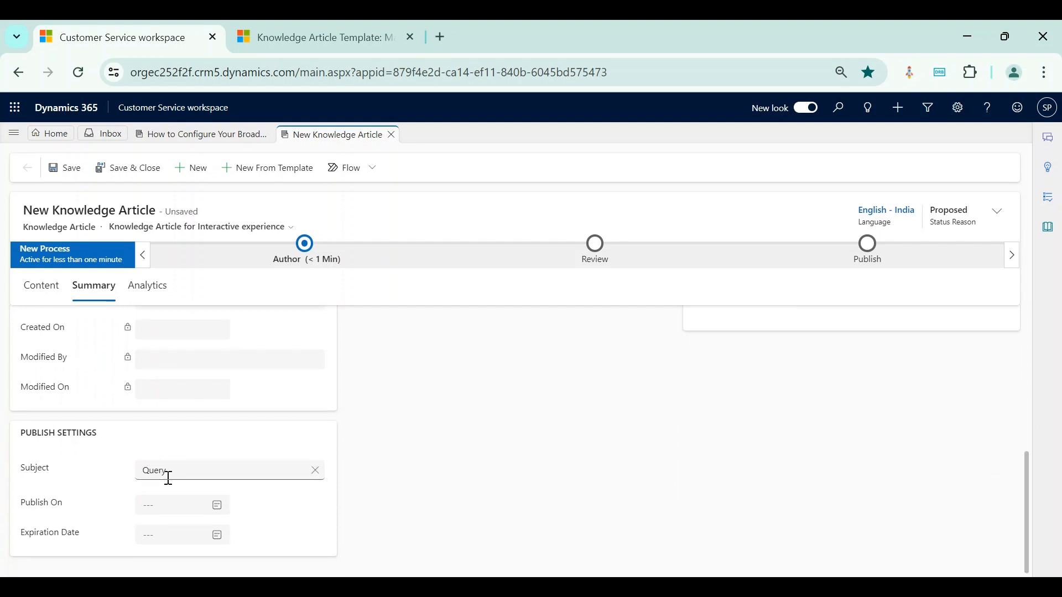
# - Save the new article and return to its content fields
pyautogui.click(77, 177)
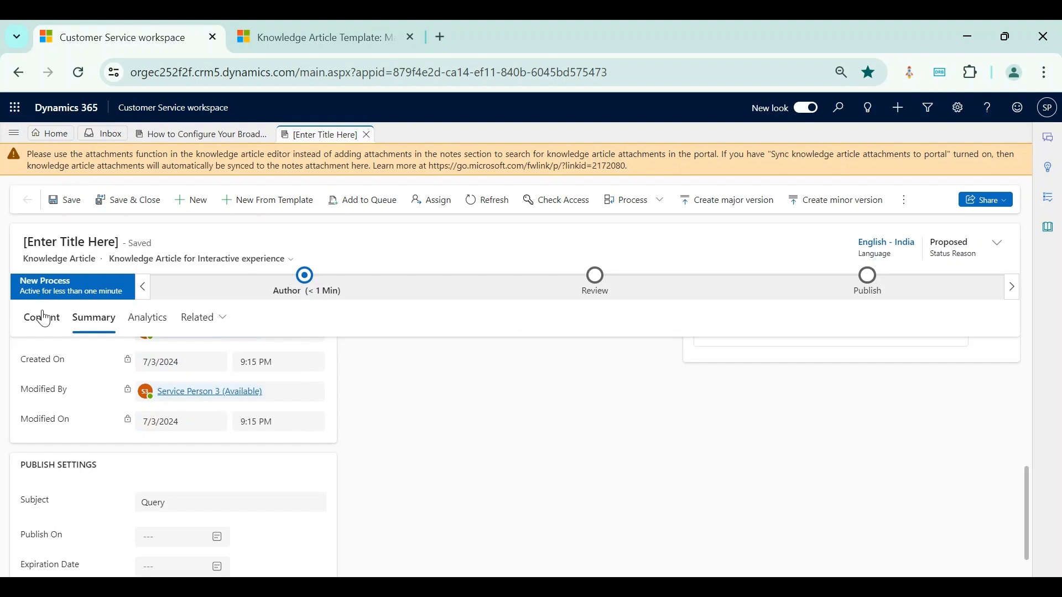
pyautogui.click(45, 331)
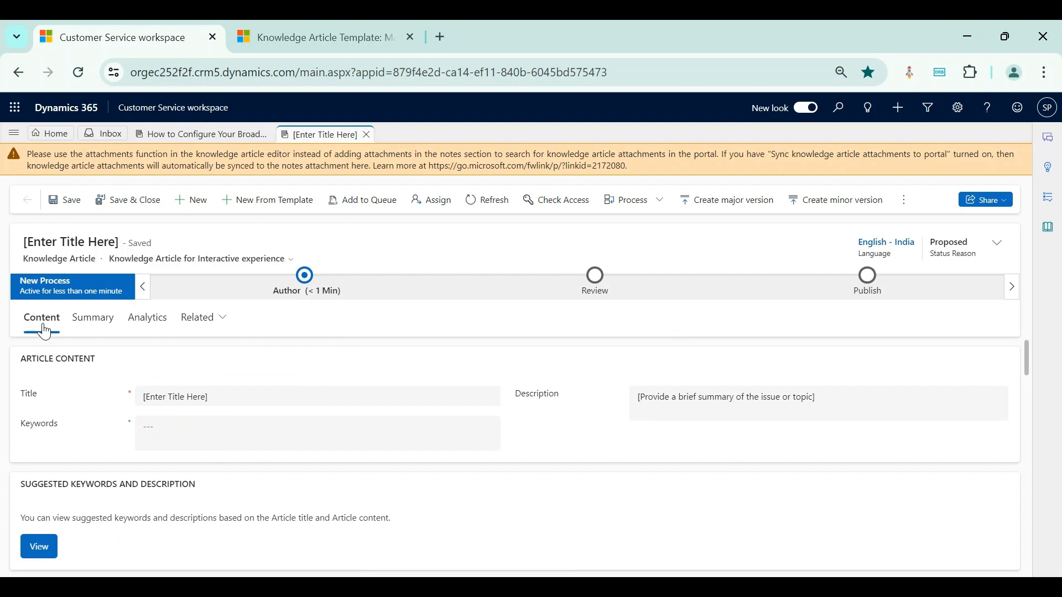
pyautogui.scroll(-1, 44, 326)
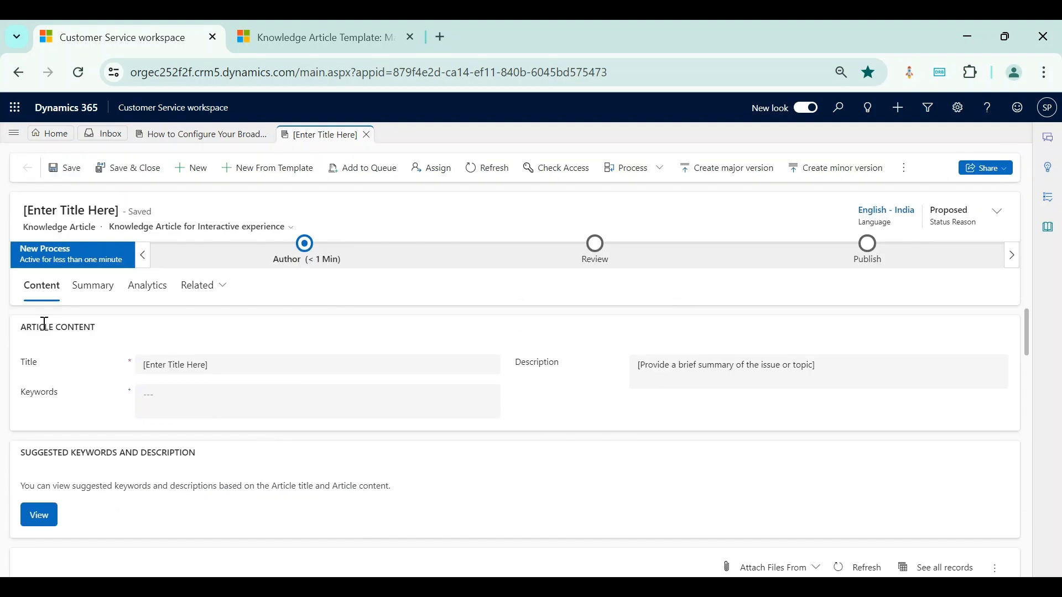